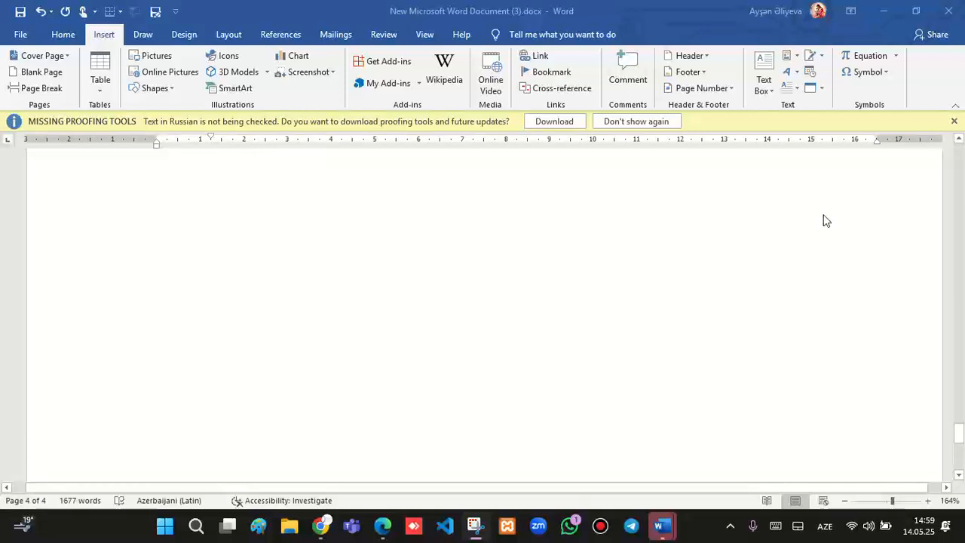
Insert a Simple Text Box below the last paragraph on page 4 and draw an empty text box beside it
{"action": "double_click", "coordinate": [186, 258]}
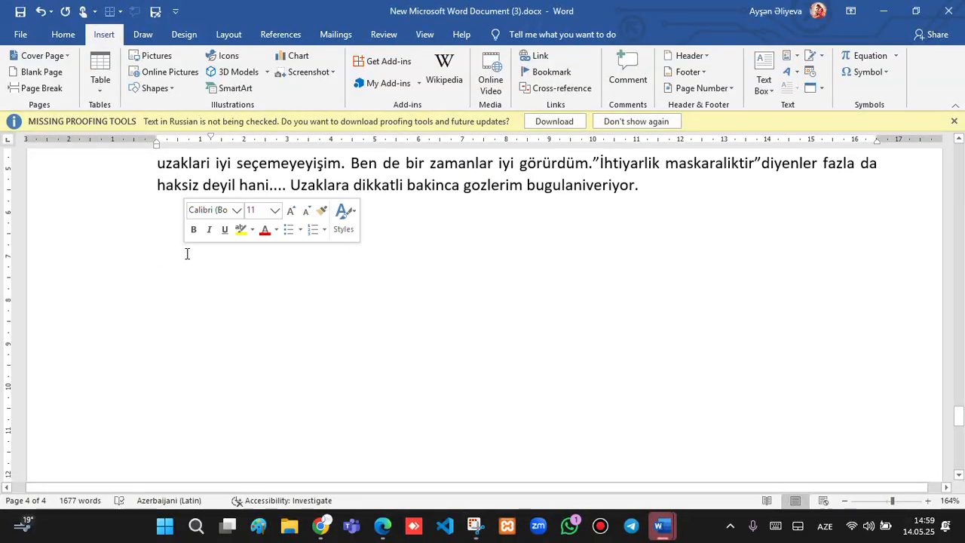
{"action": "left_click", "coordinate": [766, 71]}
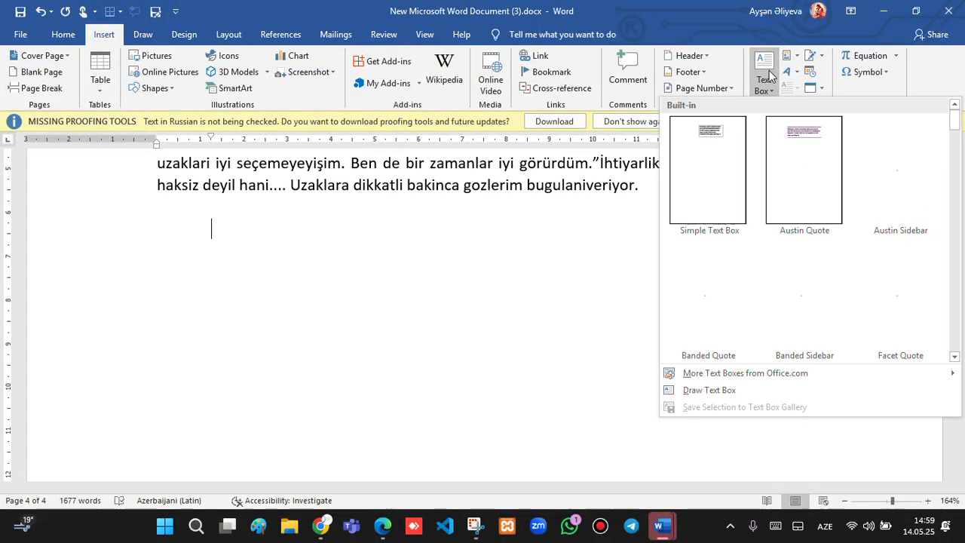
{"action": "left_click", "coordinate": [739, 190]}
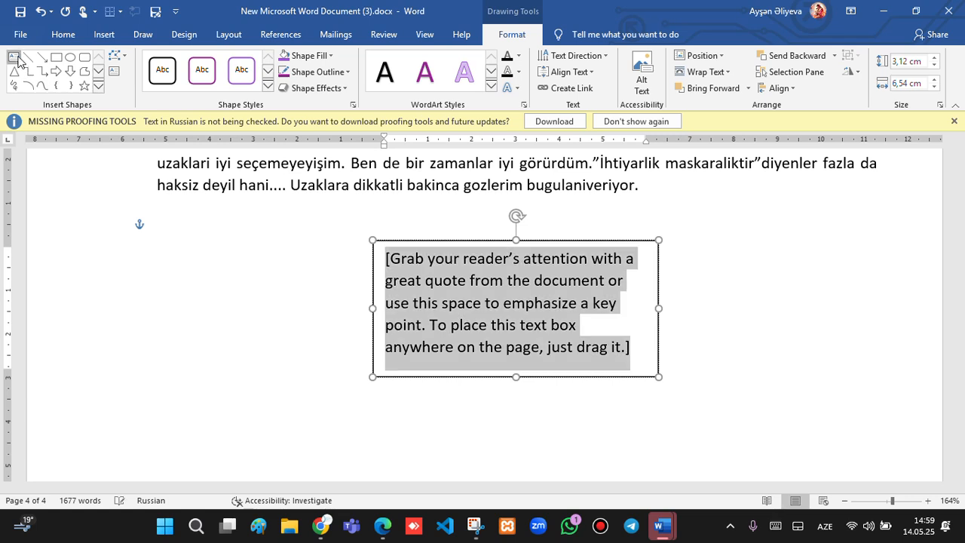
{"action": "left_click", "coordinate": [15, 58]}
{"action": "mouse_move", "coordinate": [133, 247]}
{"action": "left_mouse_down"}
{"action": "mouse_move", "coordinate": [274, 351]}
{"action": "mouse_move", "coordinate": [293, 349]}
{"action": "left_mouse_up"}
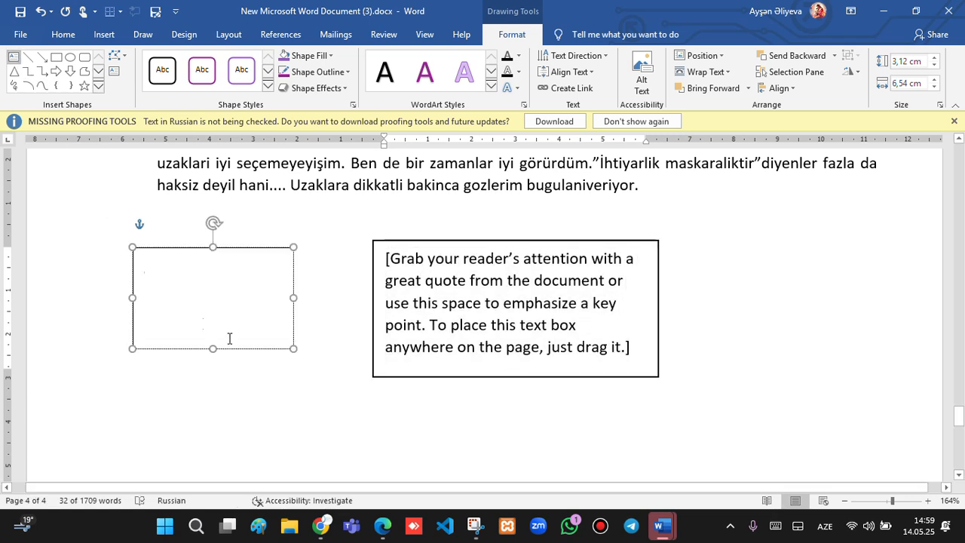
{"action": "left_click", "coordinate": [345, 339]}
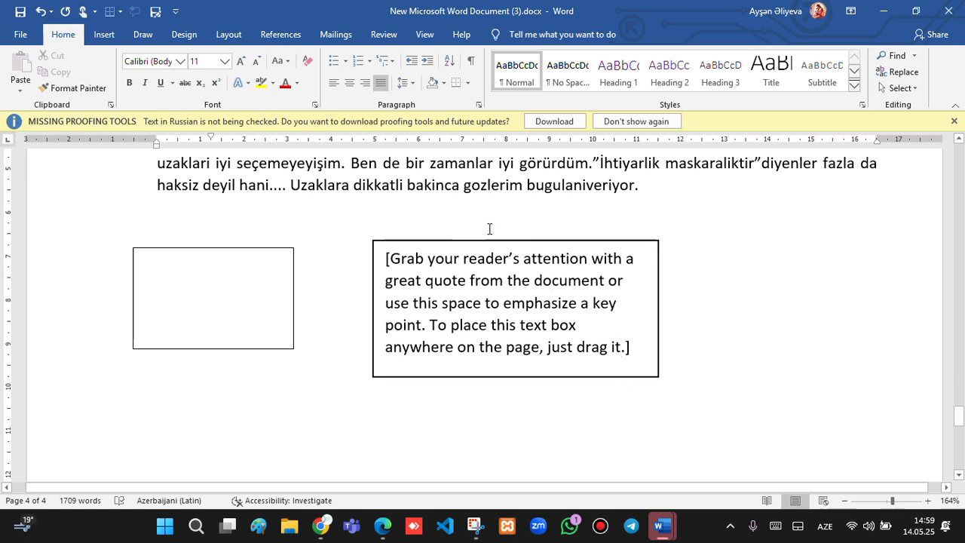
Delete both the quote text box and the empty text box below the last paragraph
{"action": "left_click", "coordinate": [104, 35]}
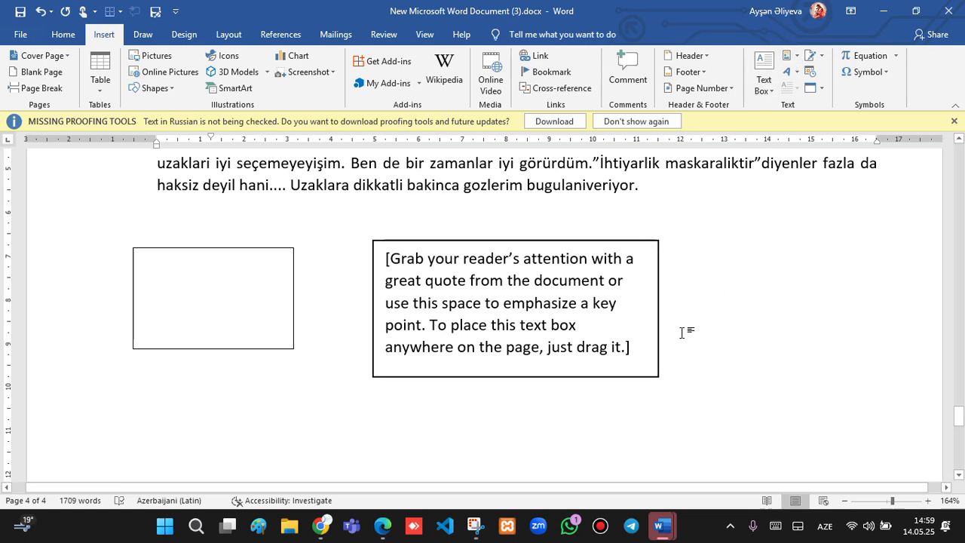
{"action": "left_click", "coordinate": [607, 261]}
{"action": "left_click", "coordinate": [592, 241]}
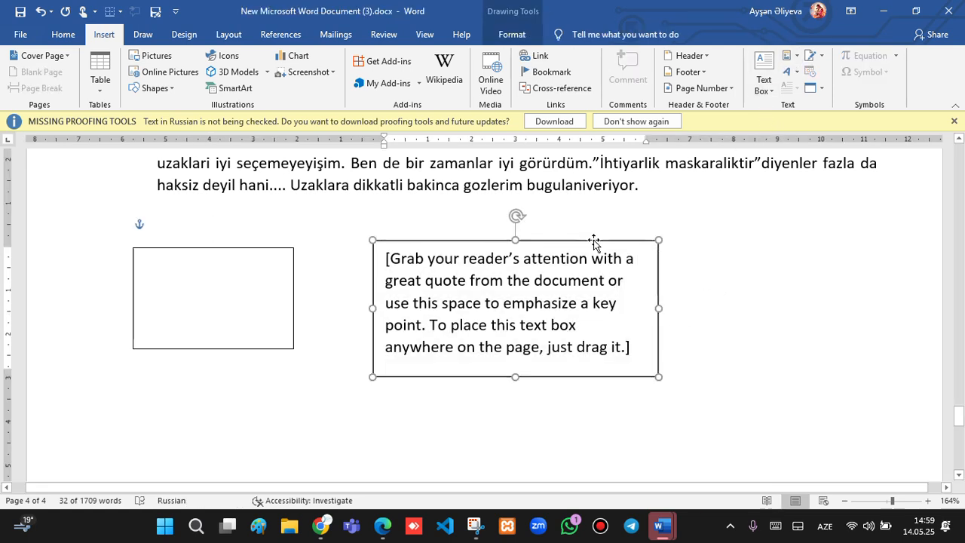
{"action": "key", "text": "Delete"}
{"action": "left_click", "coordinate": [237, 248]}
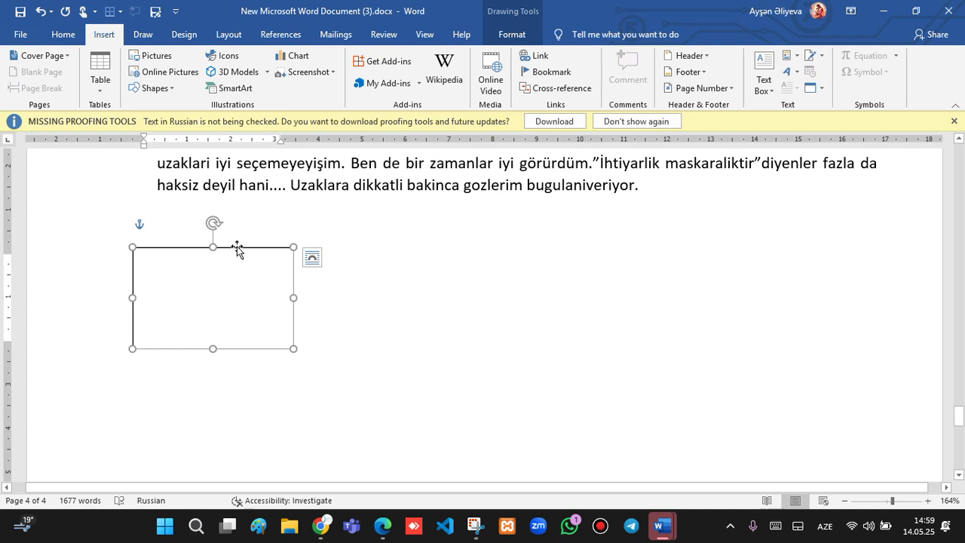
{"action": "key", "text": "Delete"}
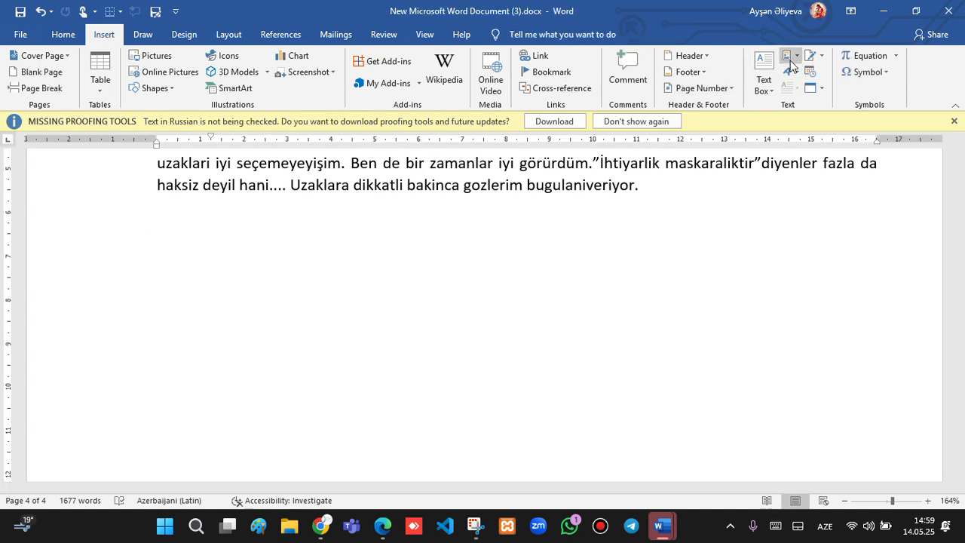
Set the font color of the salutation preceding ",informatika yeni" in the middle of page 2 to green
{"action": "left_click", "coordinate": [789, 57]}
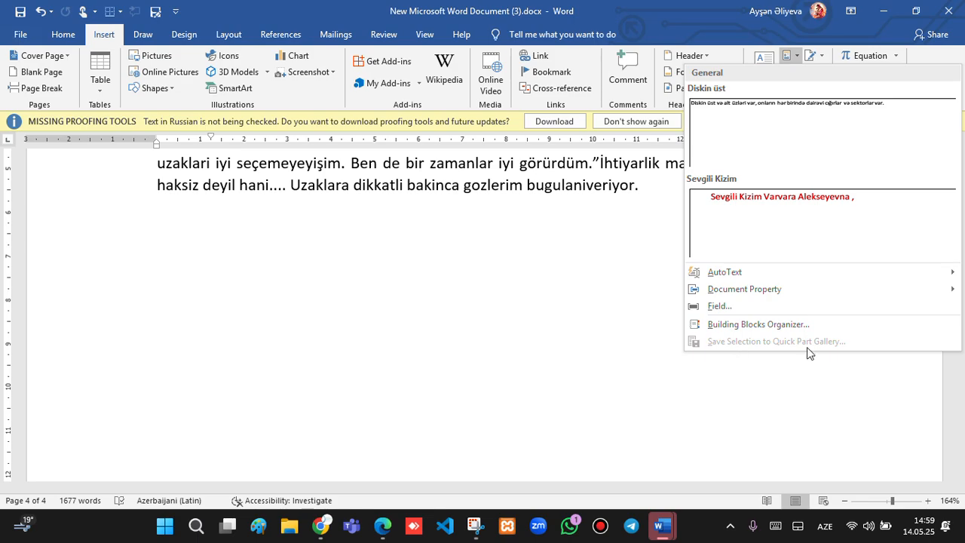
{"action": "left_click", "coordinate": [648, 219]}
{"action": "scroll", "coordinate": [630, 236], "scroll_direction": "down", "scroll_amount": 5}
{"action": "scroll", "coordinate": [629, 237], "scroll_direction": "up", "scroll_amount": 3}
{"action": "scroll", "coordinate": [624, 224], "scroll_direction": "down", "scroll_amount": 1}
{"action": "scroll", "coordinate": [621, 222], "scroll_direction": "up", "scroll_amount": 12}
{"action": "scroll", "coordinate": [621, 222], "scroll_direction": "up", "scroll_amount": 20}
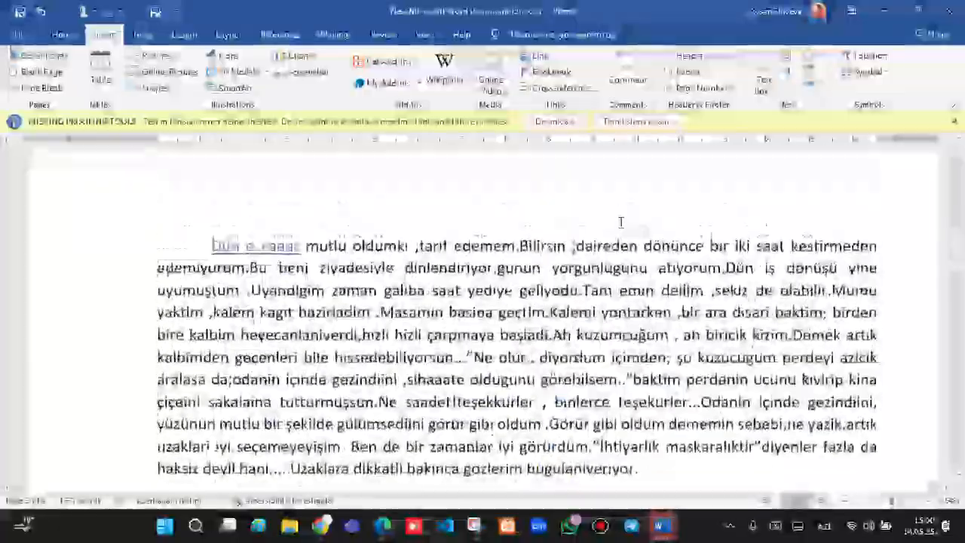
{"action": "scroll", "coordinate": [621, 226], "scroll_direction": "up", "scroll_amount": 2}
{"action": "scroll", "coordinate": [620, 224], "scroll_direction": "down", "scroll_amount": 4}
{"action": "scroll", "coordinate": [494, 243], "scroll_direction": "up", "scroll_amount": 1}
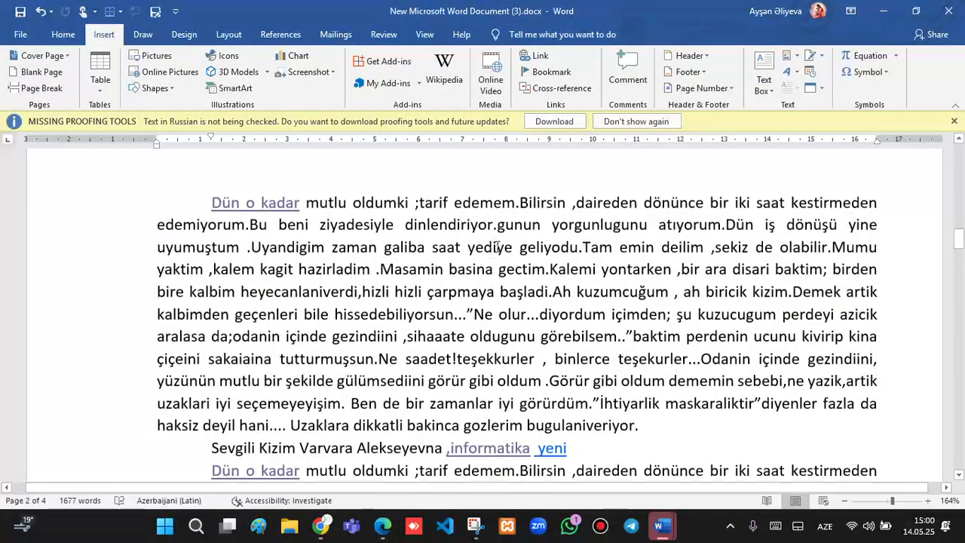
{"action": "scroll", "coordinate": [495, 243], "scroll_direction": "down", "scroll_amount": 1}
{"action": "left_click_drag", "start_coordinate": [447, 398], "coordinate": [205, 389]}
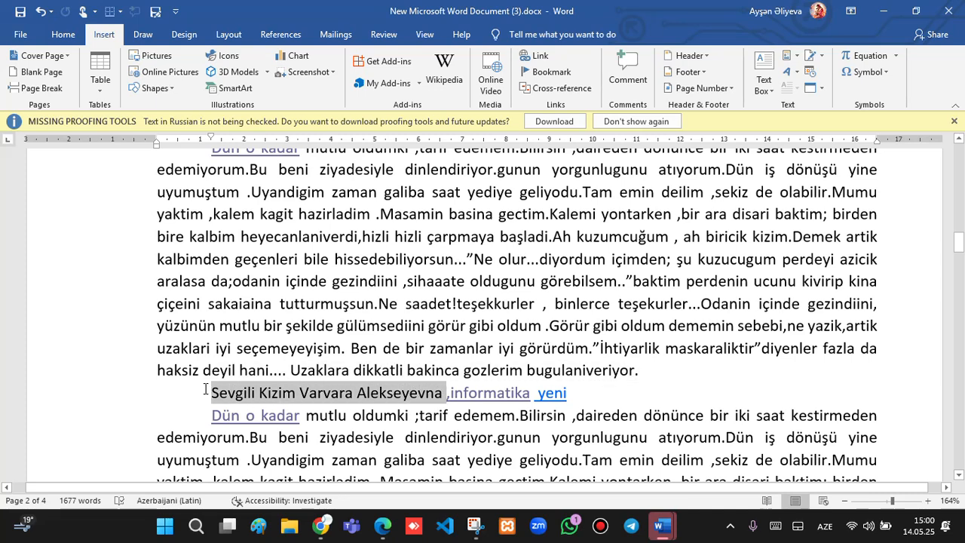
{"action": "left_click", "coordinate": [63, 34]}
{"action": "left_click", "coordinate": [297, 83]}
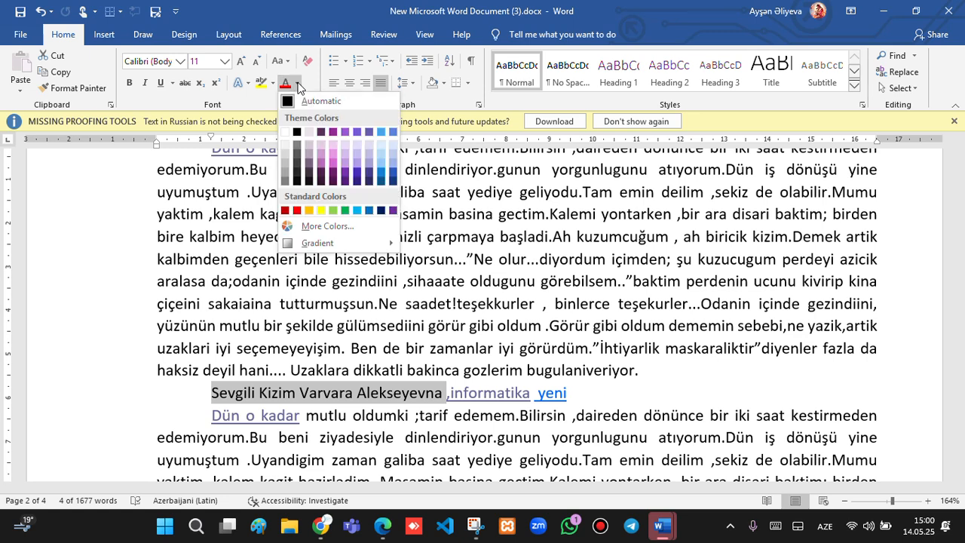
{"action": "left_click", "coordinate": [344, 211]}
Enlarge the font of the green salutation by four size increments
{"action": "left_click", "coordinate": [239, 62]}
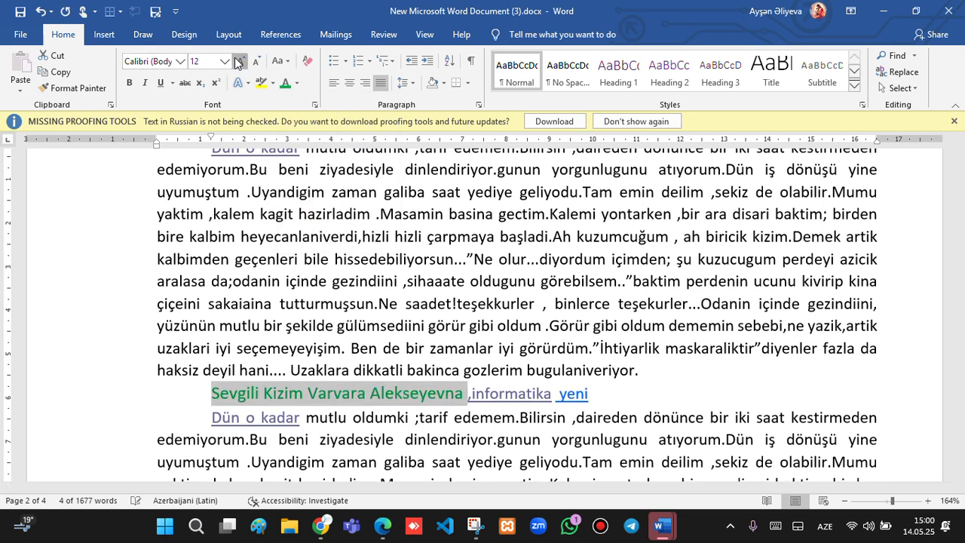
{"action": "left_click", "coordinate": [239, 62]}
{"action": "left_click", "coordinate": [238, 62]}
{"action": "left_click", "coordinate": [238, 61]}
Save the enlarged green salutation as a Quick Parts building block in the General category, keeping the suggested name and options
{"action": "left_click", "coordinate": [104, 34]}
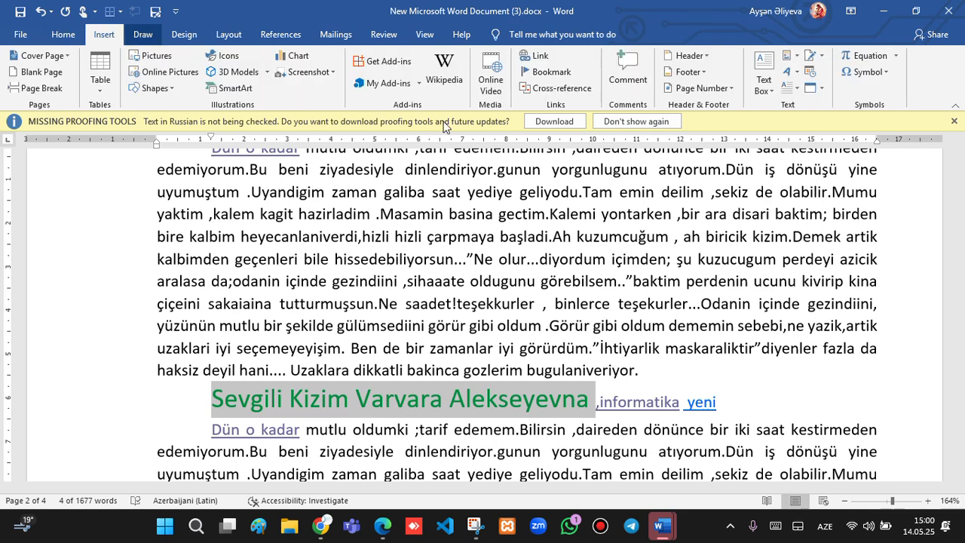
{"action": "left_click", "coordinate": [792, 56]}
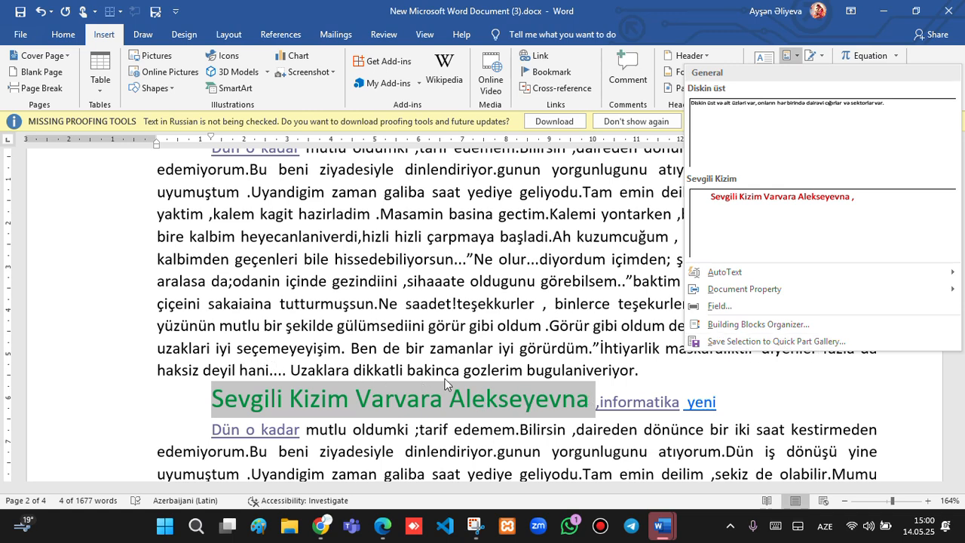
{"action": "left_click", "coordinate": [770, 343]}
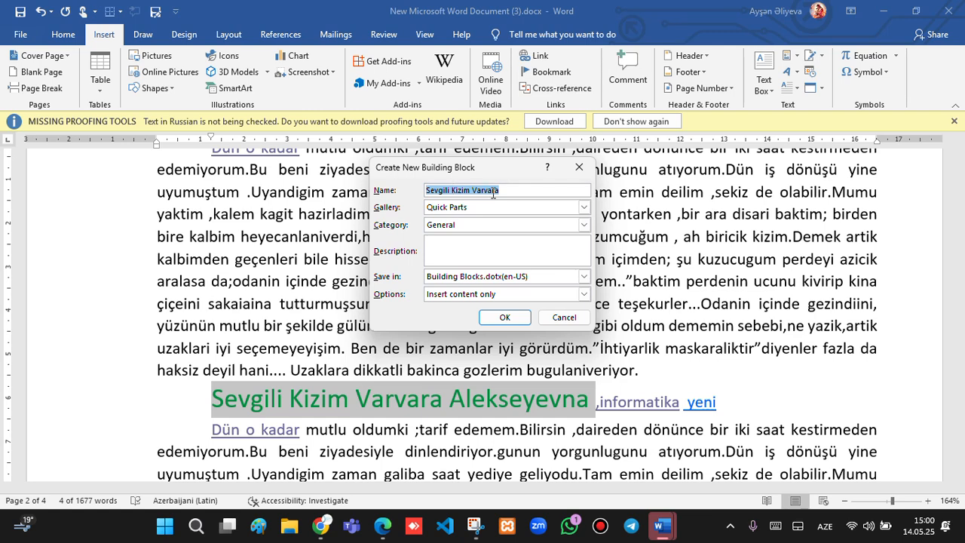
{"action": "left_click", "coordinate": [504, 317]}
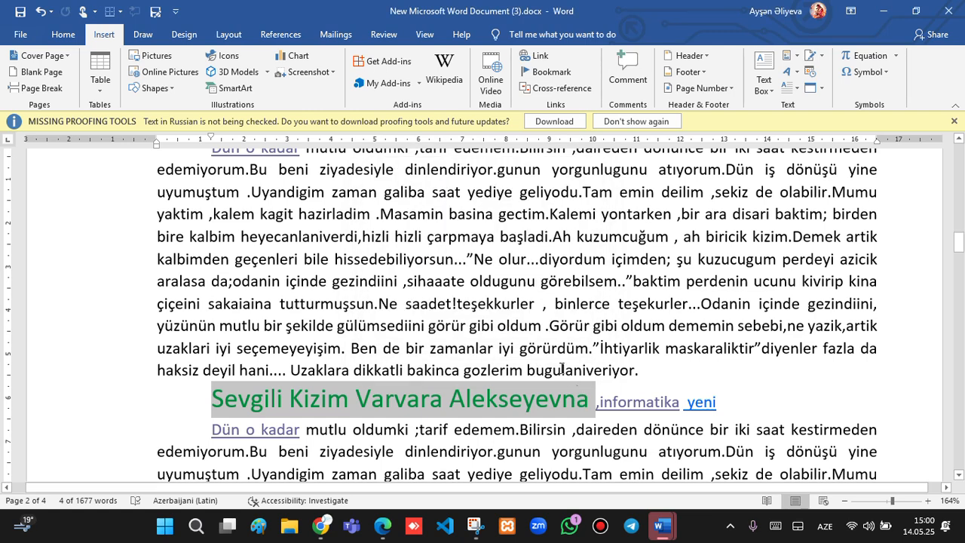
Insert the saved green salutation from Quick Parts before "Dün o kadar" at the start of page 3
{"action": "scroll", "coordinate": [525, 396], "scroll_direction": "down", "scroll_amount": 10}
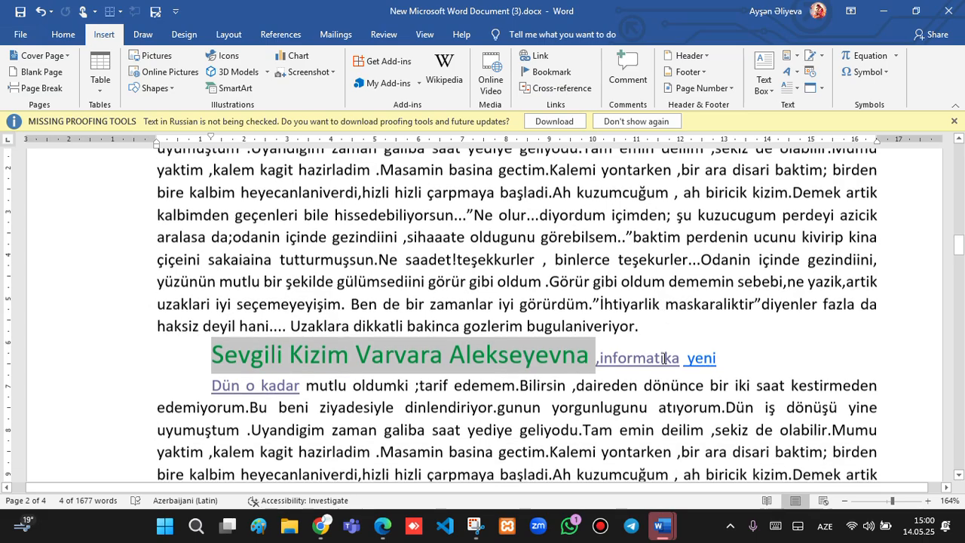
{"action": "scroll", "coordinate": [595, 320], "scroll_direction": "down", "scroll_amount": 1}
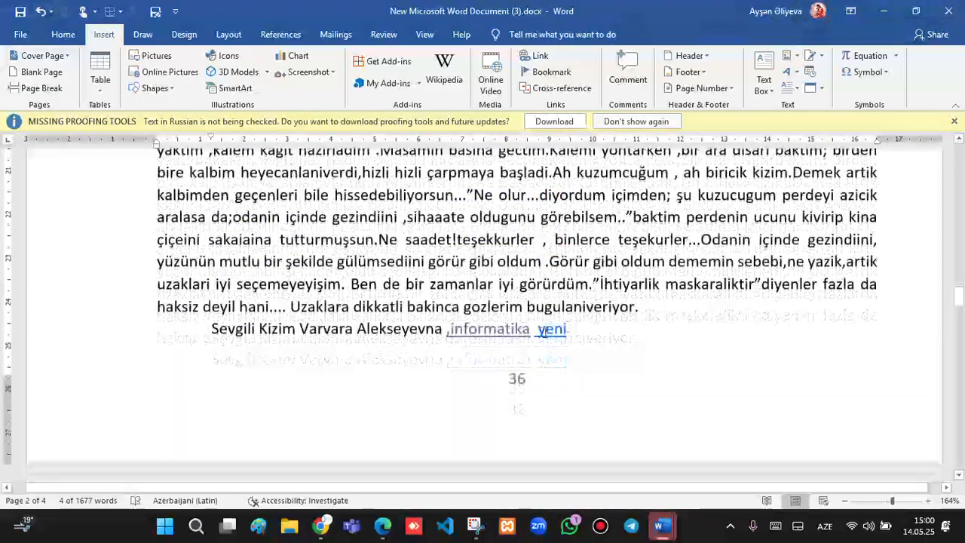
{"action": "left_click", "coordinate": [581, 330]}
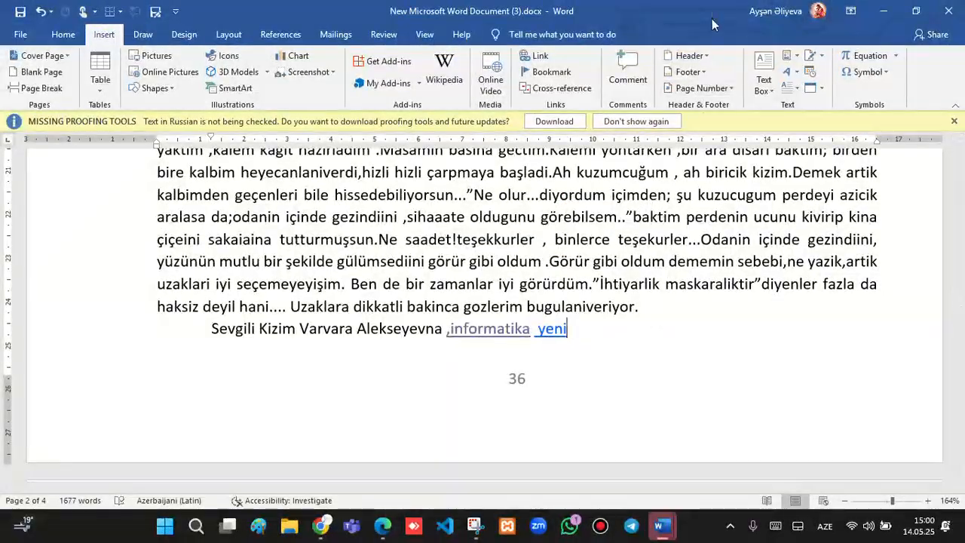
{"action": "scroll", "coordinate": [422, 284], "scroll_direction": "down", "scroll_amount": 3}
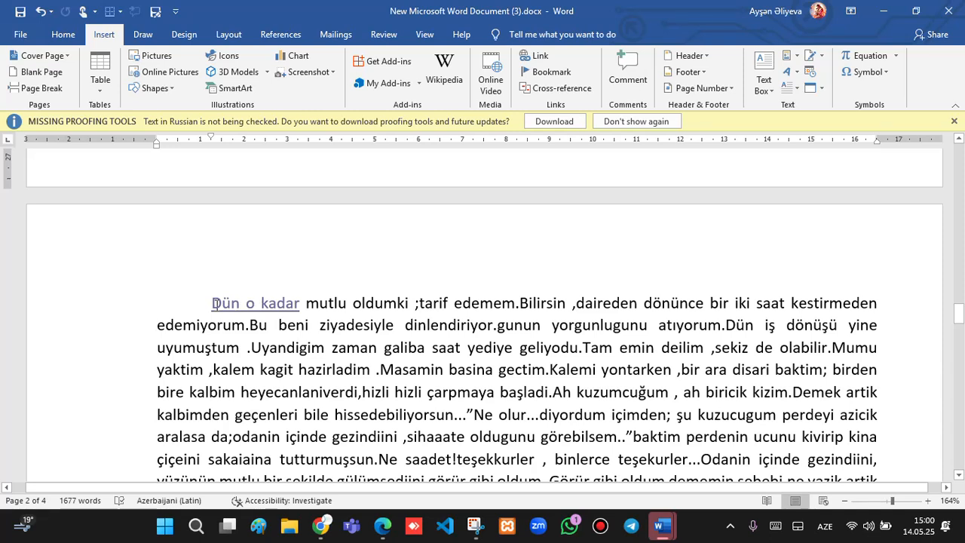
{"action": "left_click", "coordinate": [210, 302]}
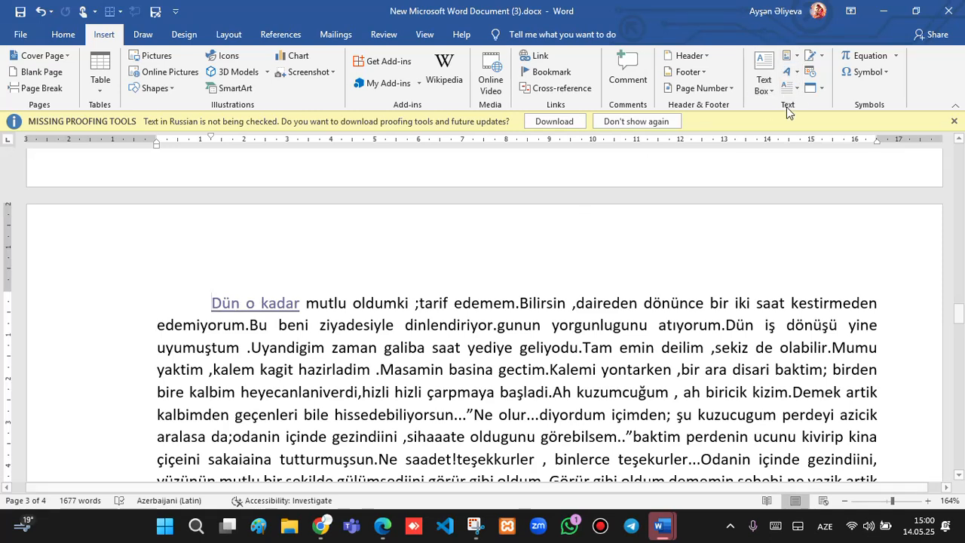
{"action": "left_click", "coordinate": [795, 59]}
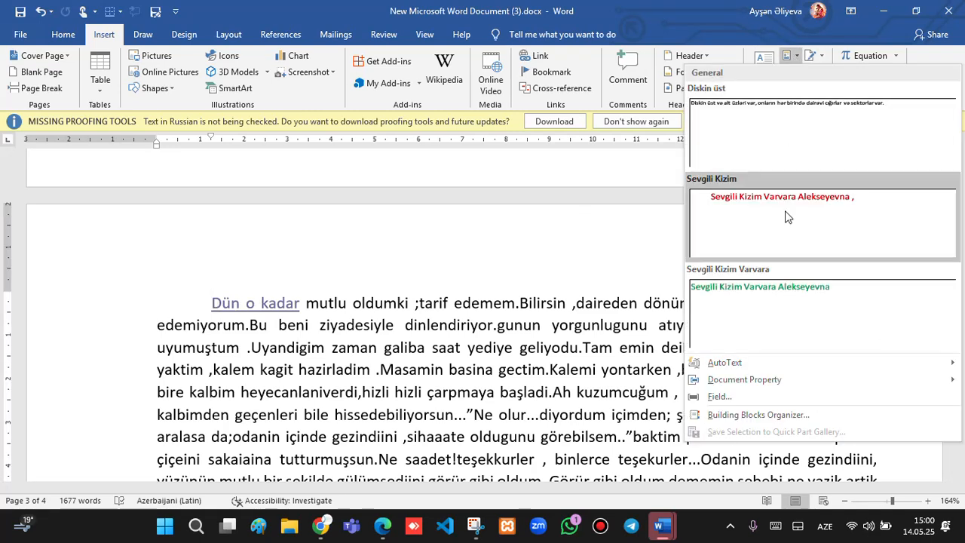
{"action": "left_click", "coordinate": [748, 293]}
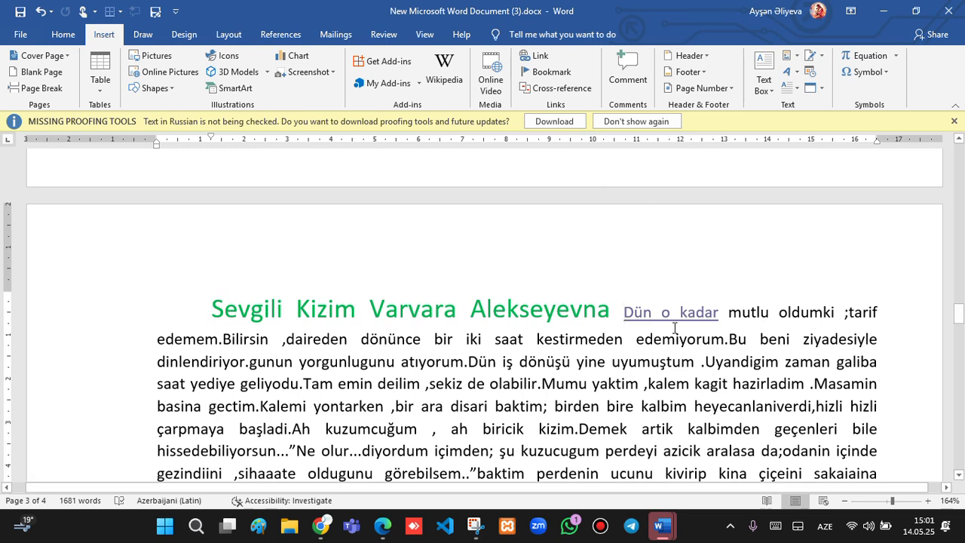
{"action": "left_click", "coordinate": [788, 56]}
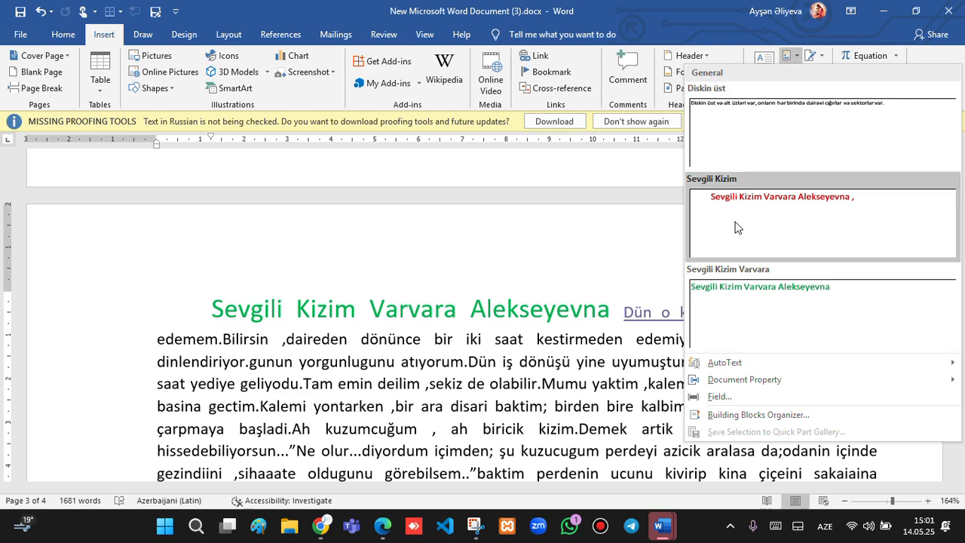
{"action": "scroll", "coordinate": [635, 261], "scroll_direction": "down", "scroll_amount": 2}
{"action": "left_click", "coordinate": [622, 253]}
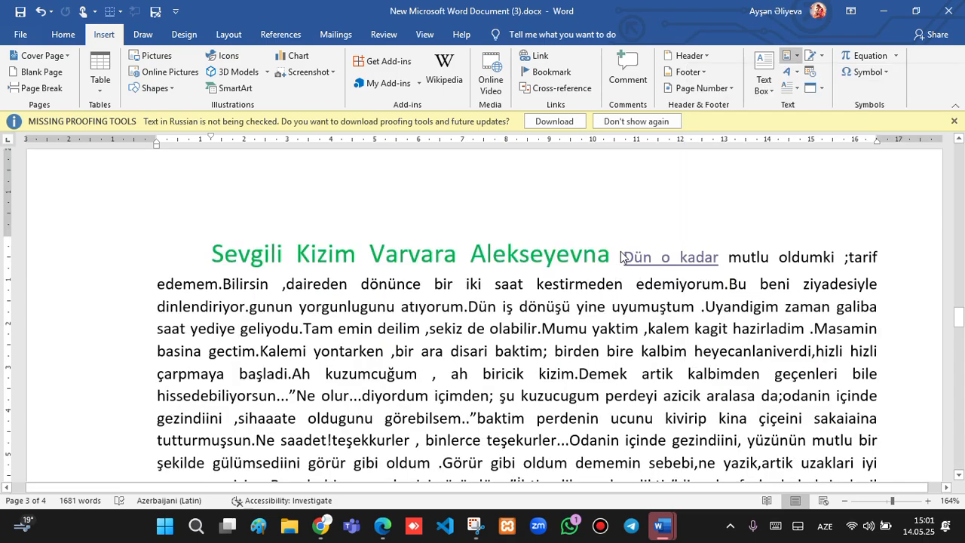
Insert a WordArt in the blue gradient style with reflection on a new line below the document's last paragraph
{"action": "scroll", "coordinate": [707, 294], "scroll_direction": "down", "scroll_amount": 8}
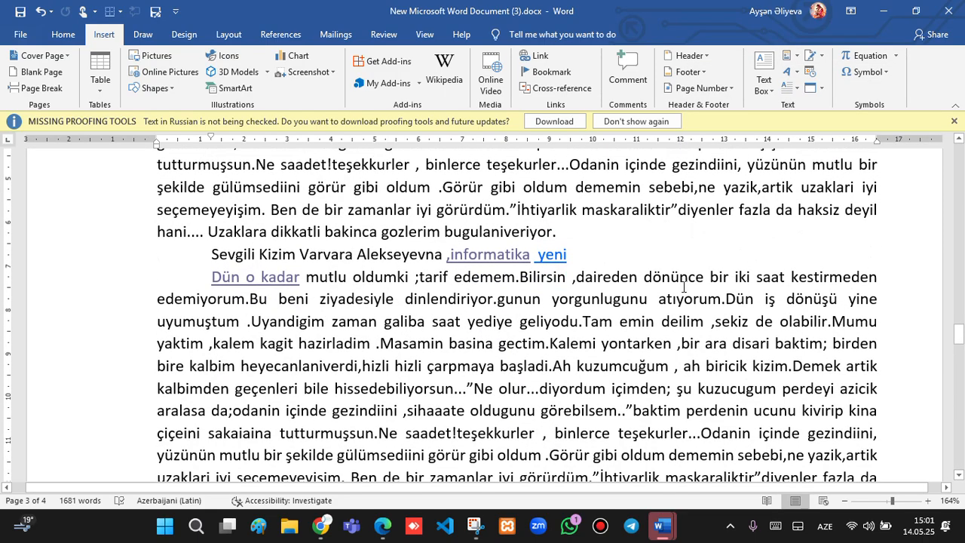
{"action": "scroll", "coordinate": [645, 320], "scroll_direction": "down", "scroll_amount": 10}
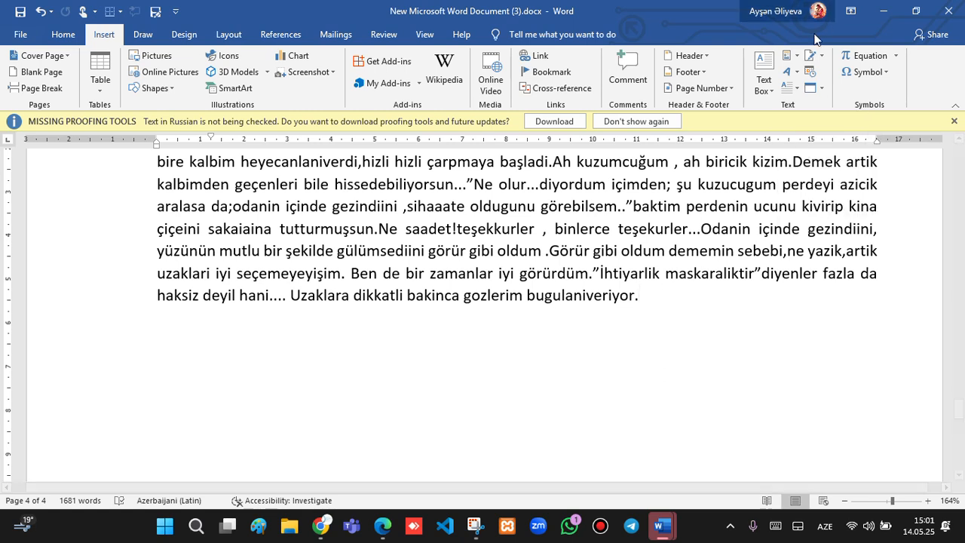
{"action": "left_click", "coordinate": [645, 317]}
{"action": "key", "text": "Return"}
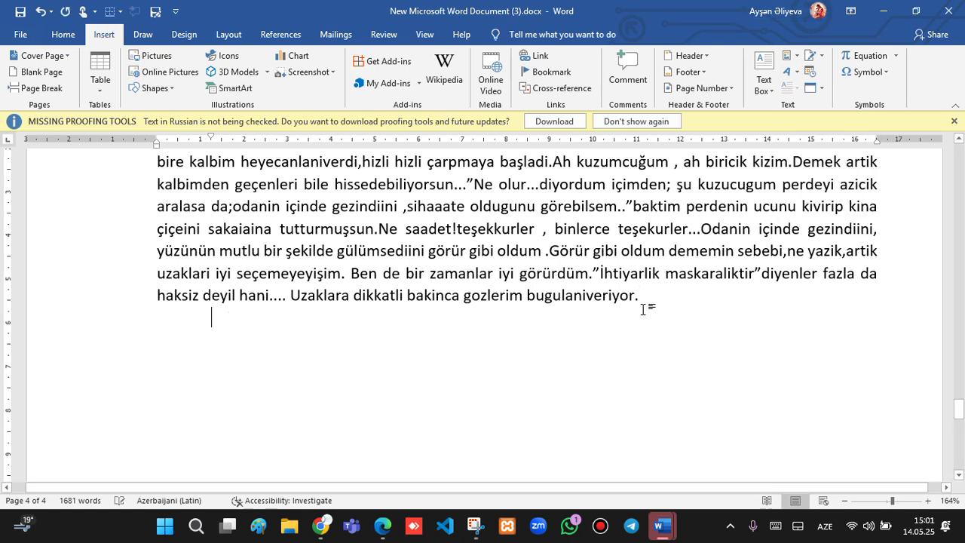
{"action": "left_click", "coordinate": [793, 75]}
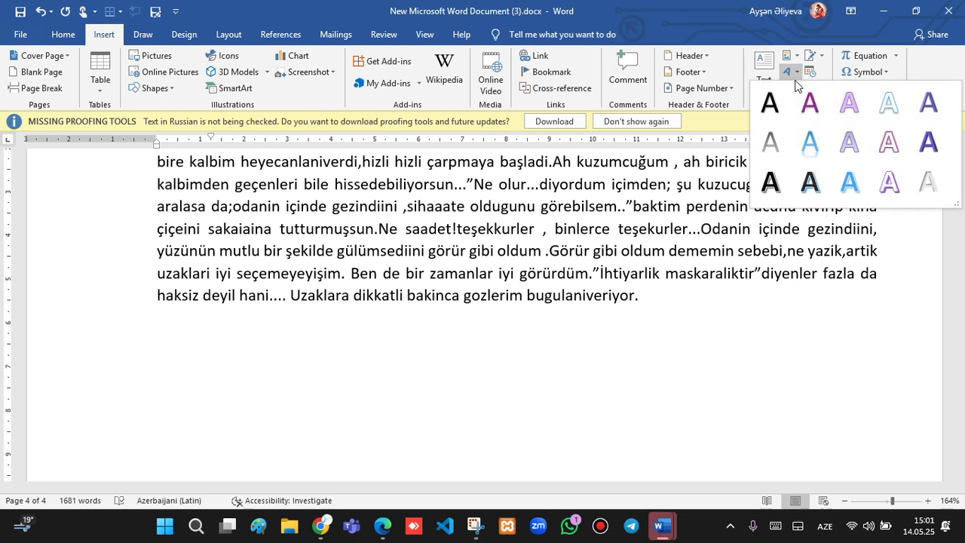
{"action": "left_click", "coordinate": [821, 136]}
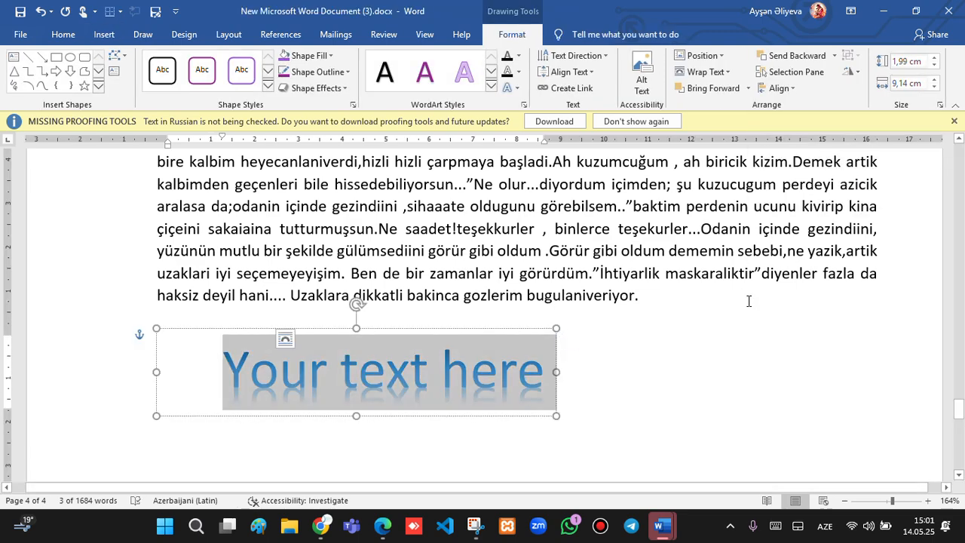
Replace the WordArt's placeholder text with "İnformatika"
{"action": "key", "text": "Delete"}
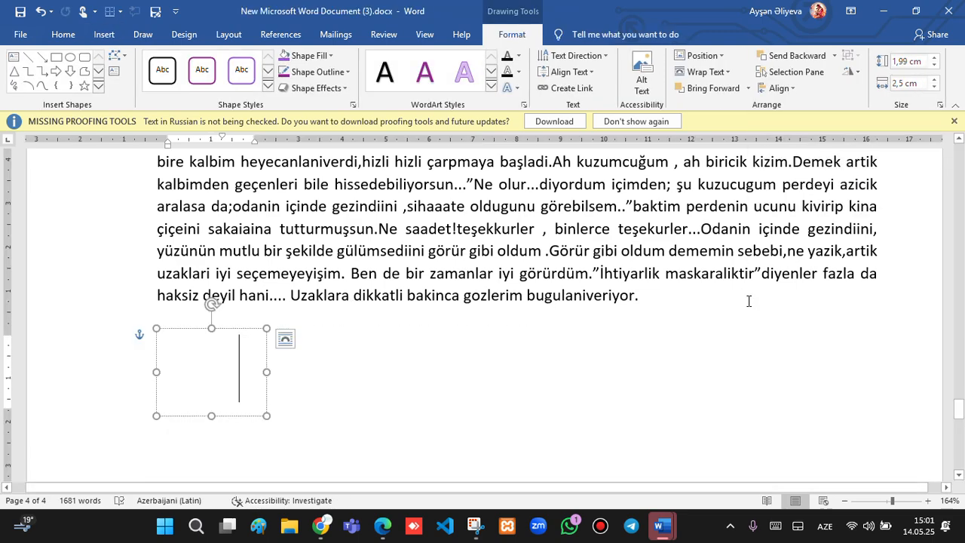
{"action": "type", "text": "inf"}
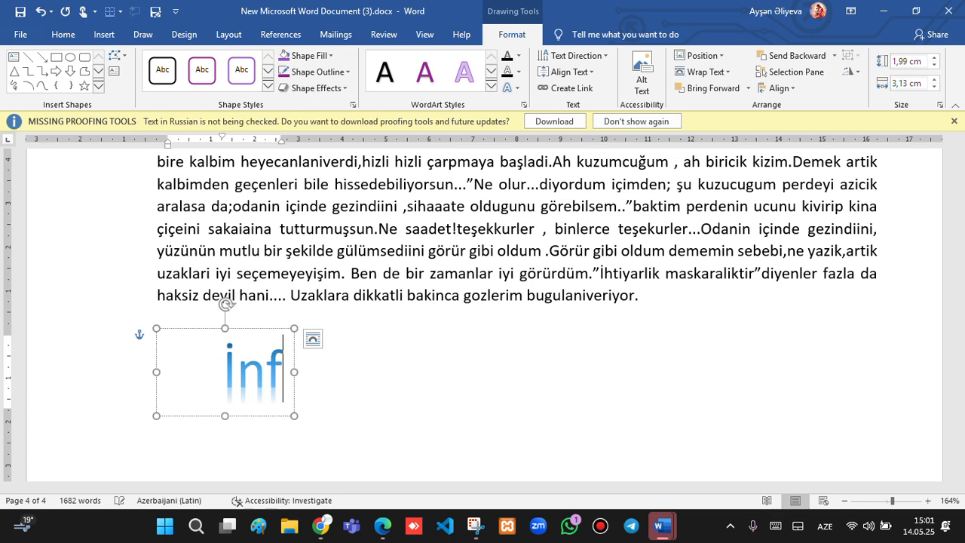
{"action": "type", "text": "ormat"}
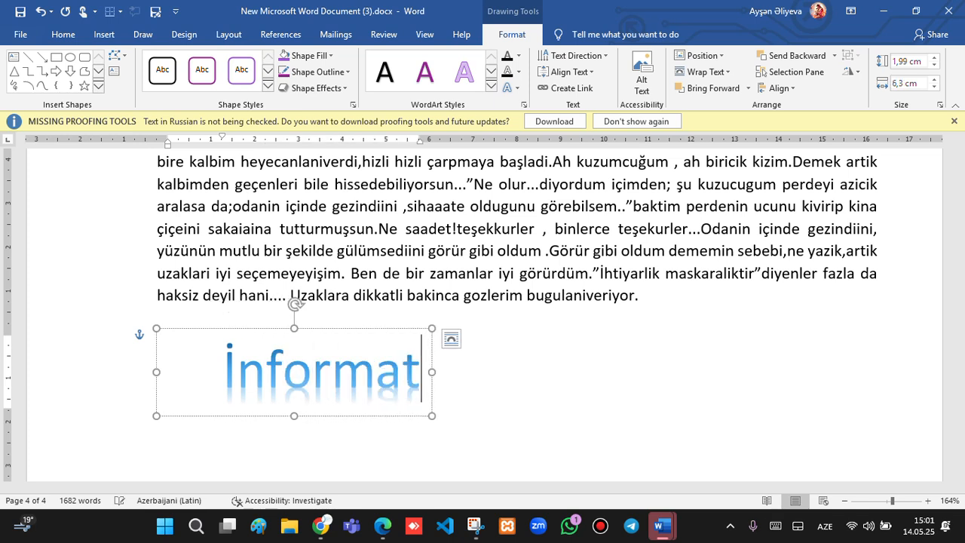
{"action": "type", "text": "ika"}
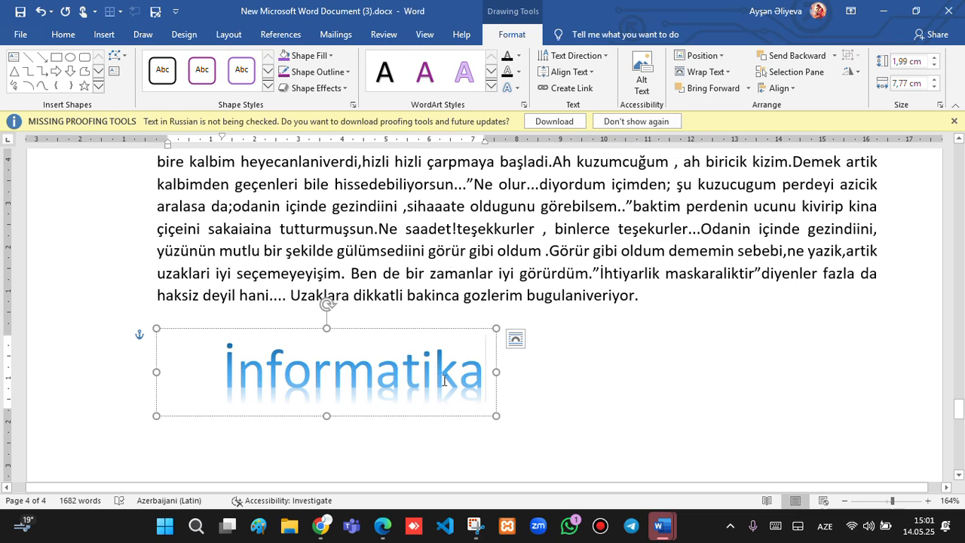
{"action": "left_click", "coordinate": [548, 430]}
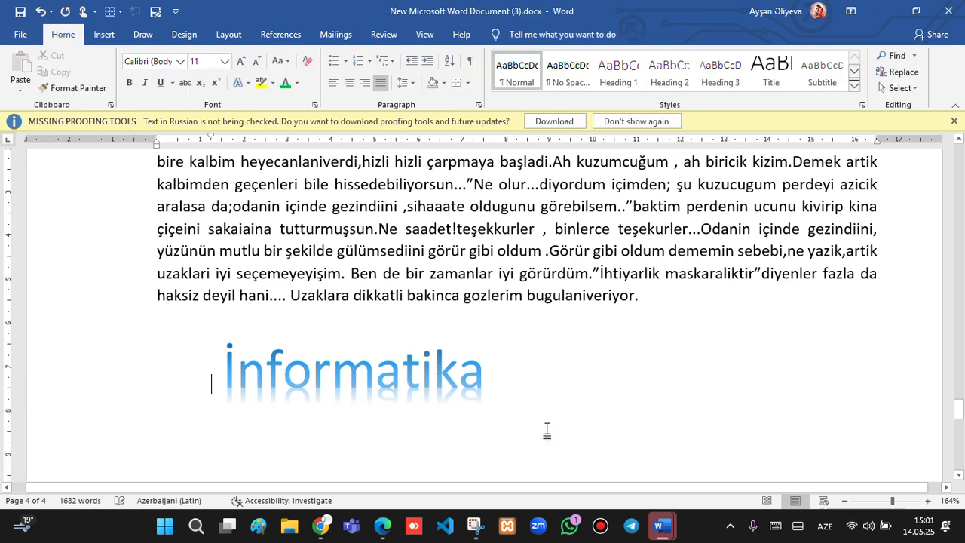
Apply the blue gradient text effect with reflection to the last sentence, "Uzaklara dikkatli bakinca gozlerim bugulaniveriyor."
{"action": "left_click_drag", "start_coordinate": [653, 299], "coordinate": [316, 296]}
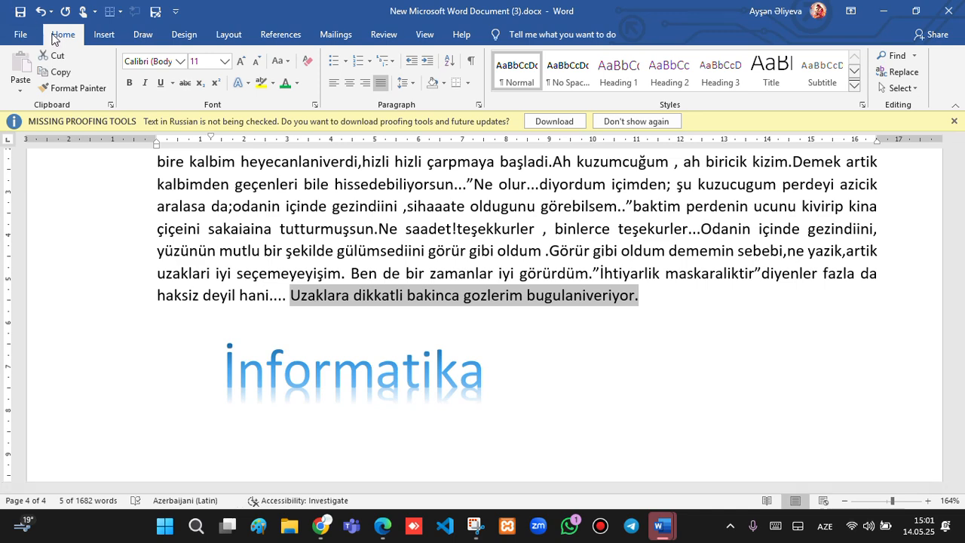
{"action": "left_click", "coordinate": [246, 80]}
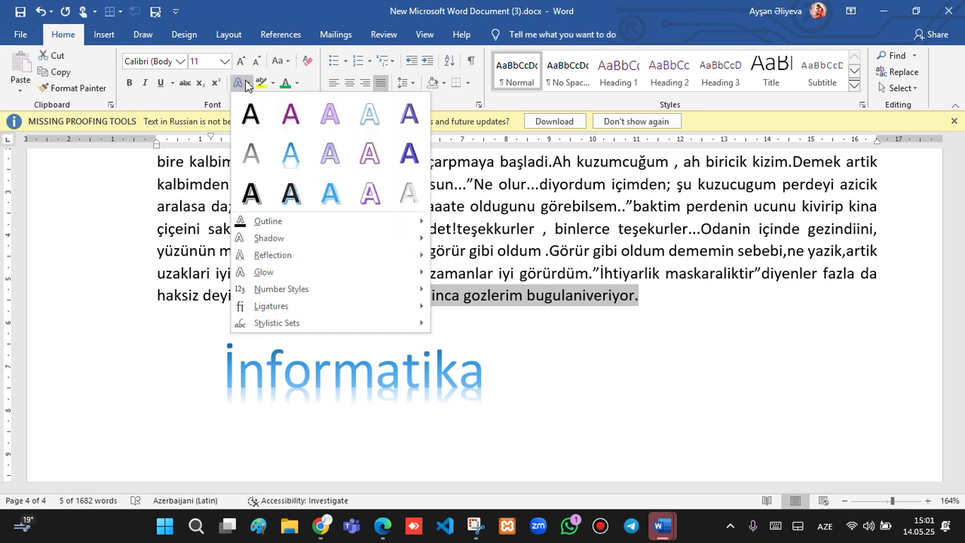
{"action": "left_click", "coordinate": [337, 199]}
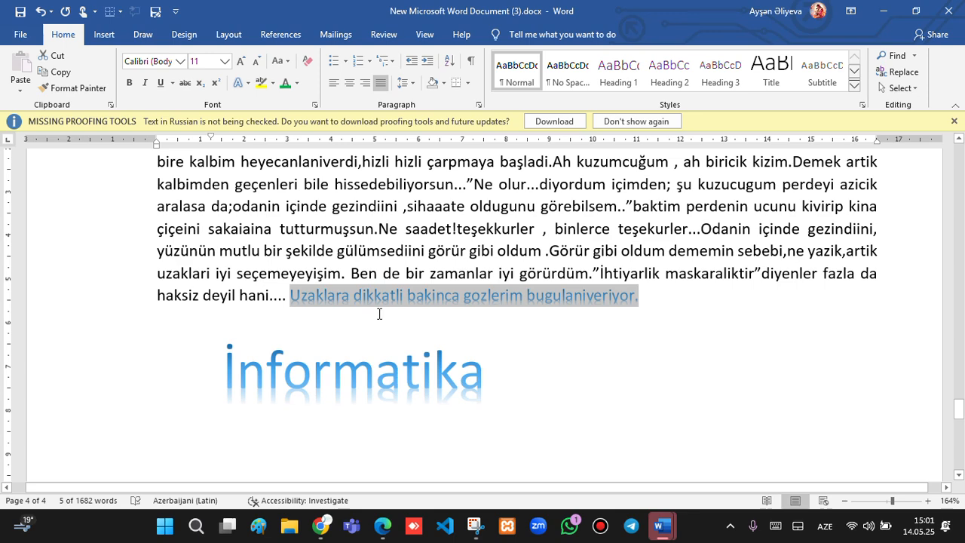
Enlarge the font of the blue last sentence by five size increments
{"action": "key", "text": "ctrl+shift+period"}
{"action": "key", "text": "ctrl+shift+period"}
{"action": "key", "text": "ctrl+shift+period"}
{"action": "key", "text": "ctrl+shift+period"}
{"action": "key", "text": "ctrl+shift+period"}
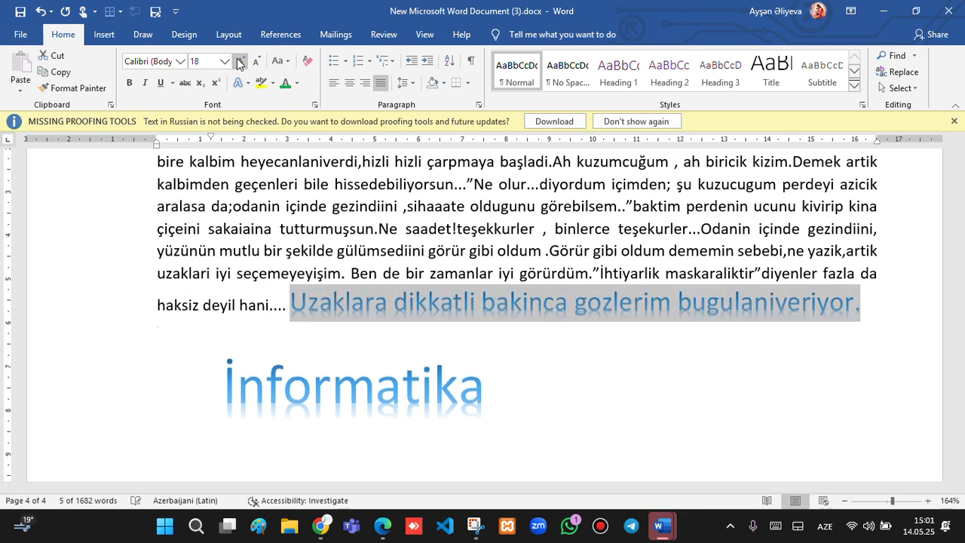
{"action": "left_click", "coordinate": [575, 408]}
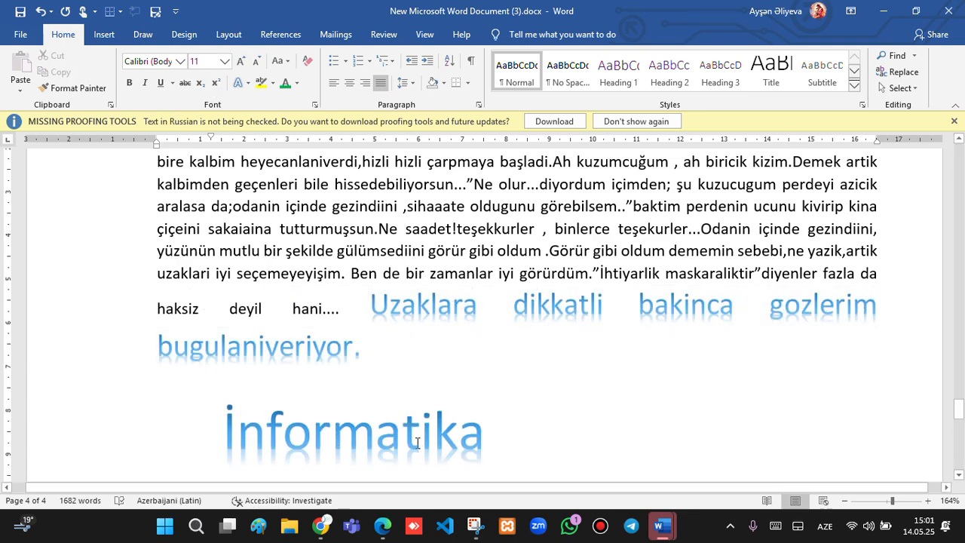
Undo the font enlargement and the text effect on the last sentence above the WordArt
{"action": "scroll", "coordinate": [486, 410], "scroll_direction": "down", "scroll_amount": 1}
{"action": "left_click", "coordinate": [487, 402]}
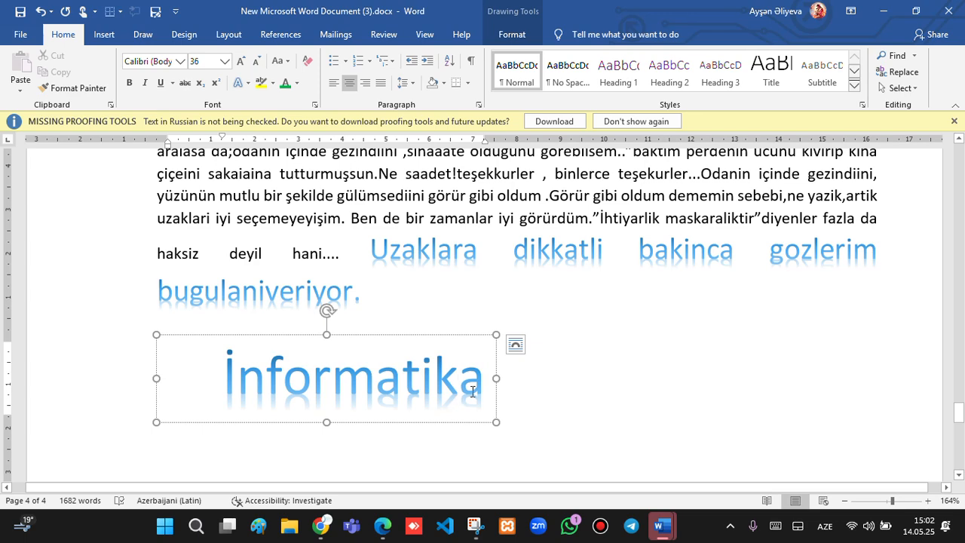
{"action": "key", "text": "ctrl+z"}
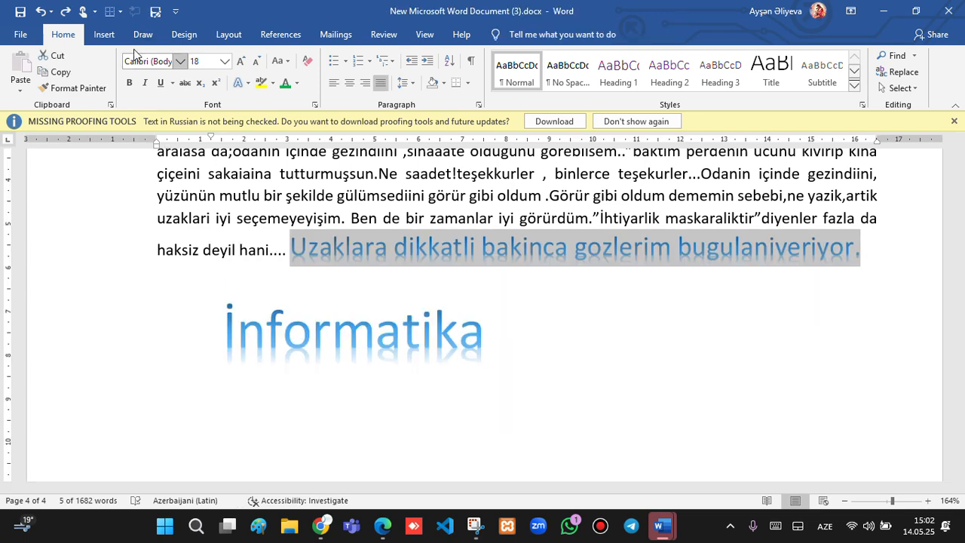
{"action": "left_click", "coordinate": [105, 35]}
{"action": "key", "text": "ctrl+z"}
{"action": "key", "text": "ctrl+z"}
{"action": "key", "text": "ctrl+z"}
{"action": "key", "text": "ctrl+z"}
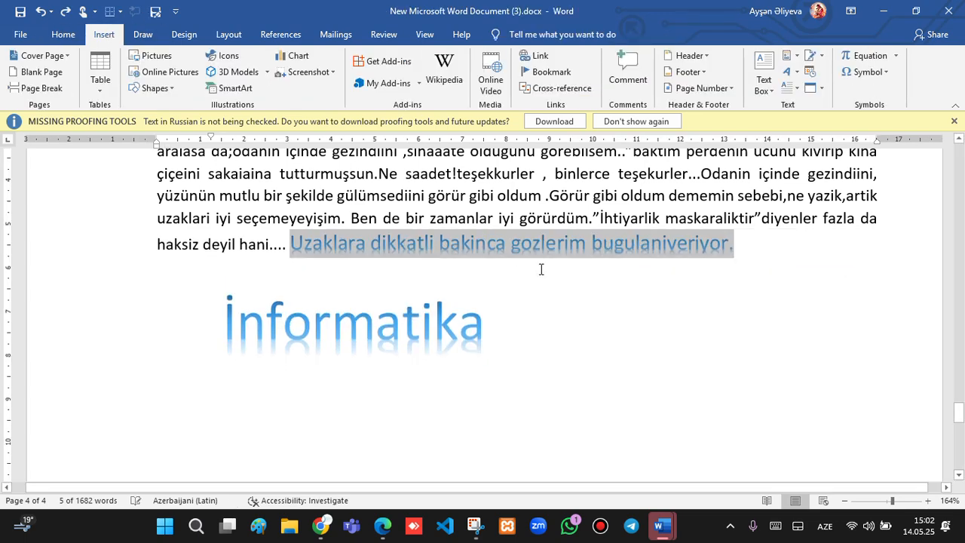
{"action": "key", "text": "ctrl+z"}
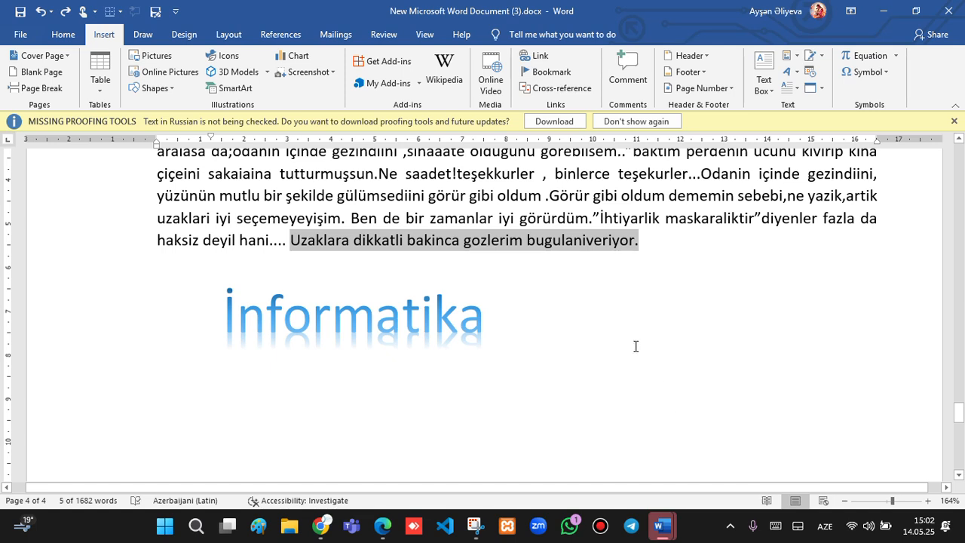
{"action": "left_click", "coordinate": [637, 347]}
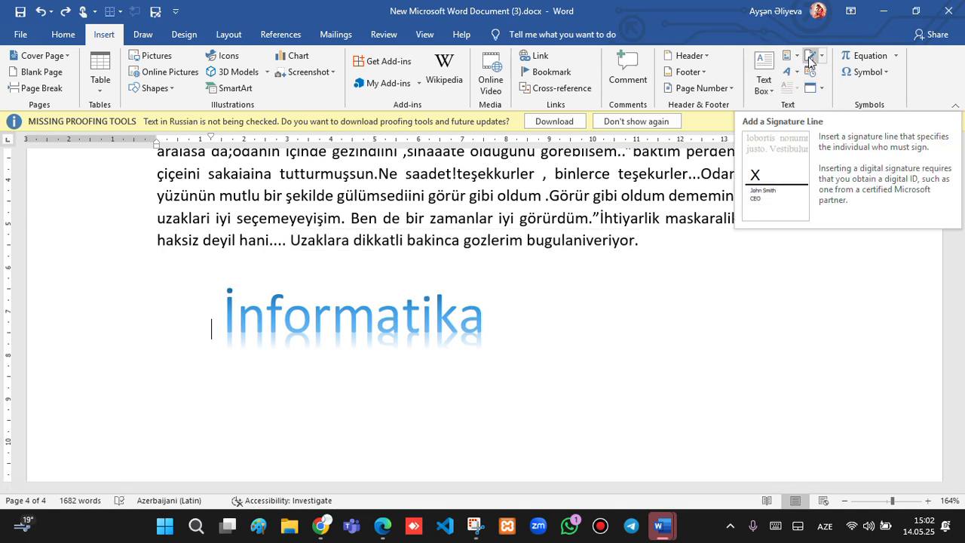
Delete the "İnformatika" WordArt below the last paragraph
{"action": "scroll", "coordinate": [626, 260], "scroll_direction": "down", "scroll_amount": 6}
{"action": "scroll", "coordinate": [207, 296], "scroll_direction": "up", "scroll_amount": 6}
{"action": "scroll", "coordinate": [490, 179], "scroll_direction": "up", "scroll_amount": 2}
{"action": "left_click", "coordinate": [375, 295]}
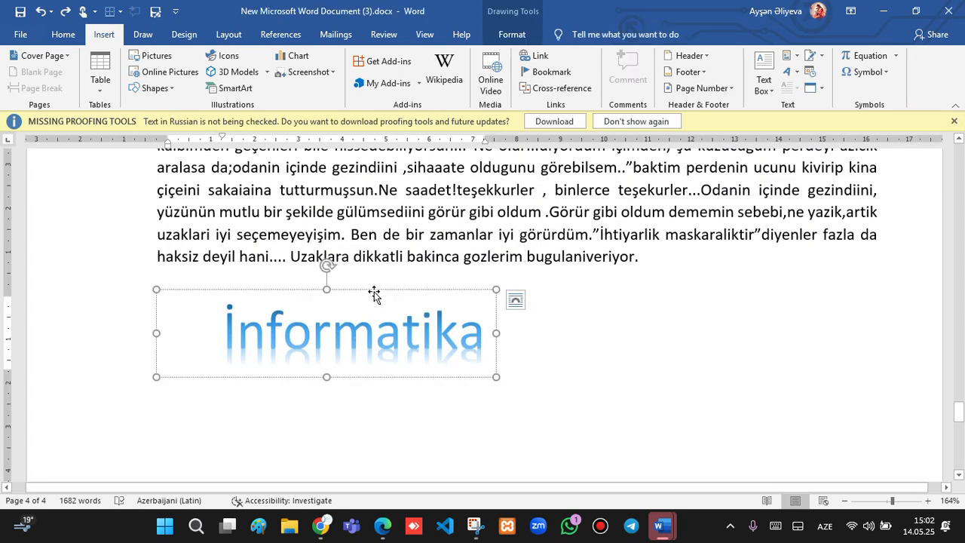
{"action": "key", "text": "Delete"}
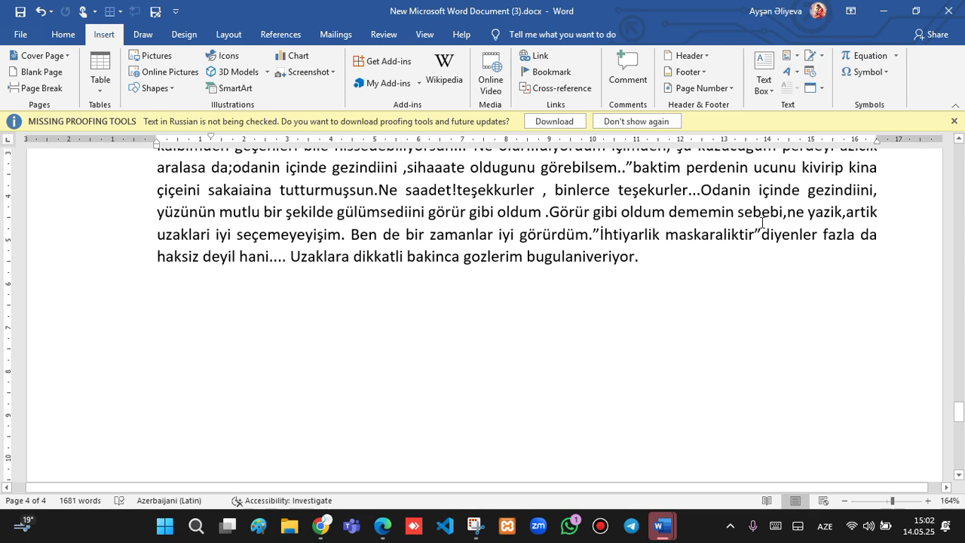
Insert a signature line with the signer's full name and the title "Müəllim", and handwrite a signature on it in red ink
{"action": "left_click", "coordinate": [810, 59]}
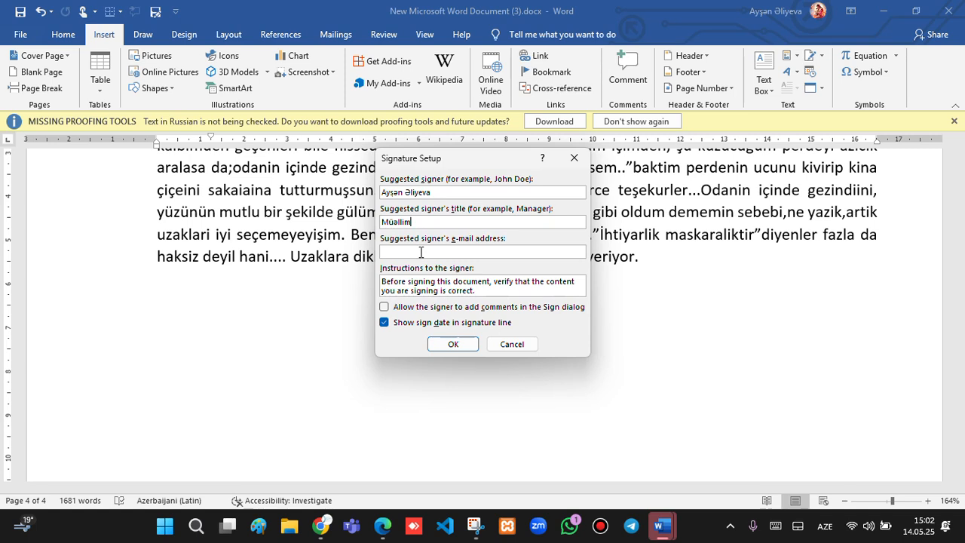
{"action": "left_click", "coordinate": [441, 342]}
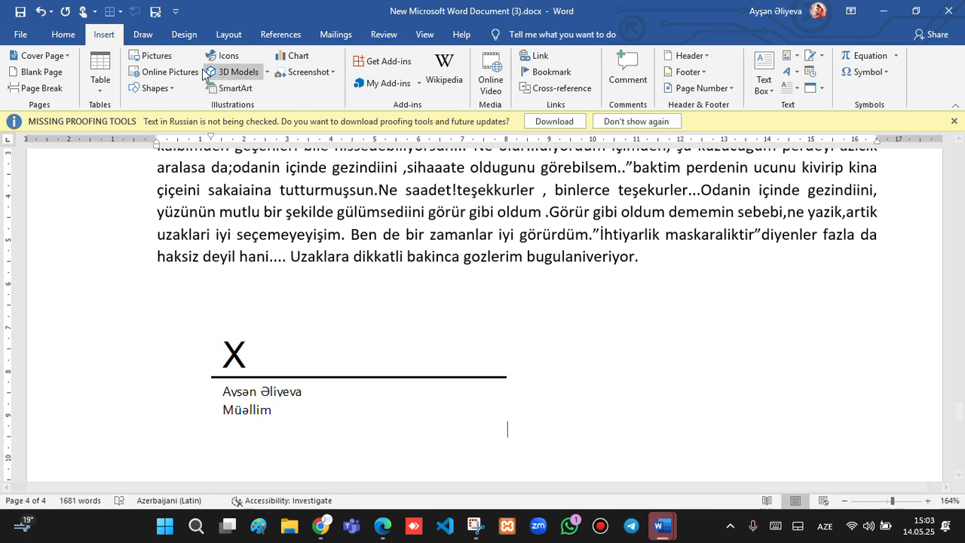
{"action": "left_click", "coordinate": [143, 34]}
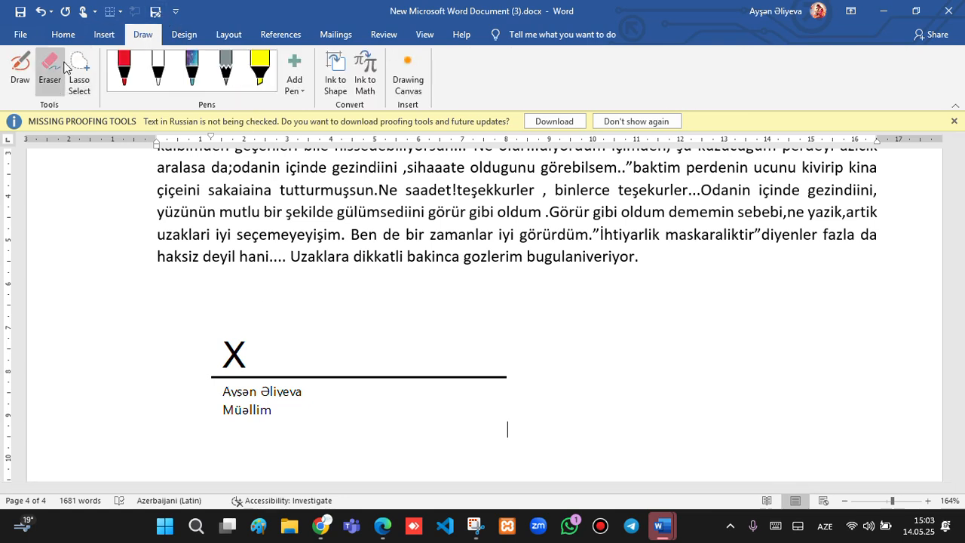
{"action": "left_click", "coordinate": [20, 72]}
{"action": "left_click_drag", "start_coordinate": [260, 349], "coordinate": [358, 345]}
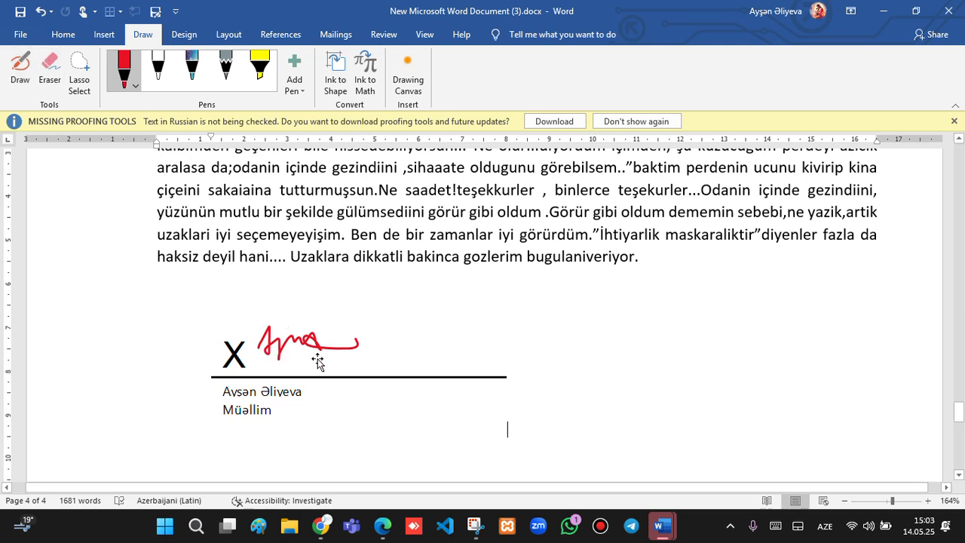
{"action": "left_click", "coordinate": [83, 68]}
{"action": "left_click", "coordinate": [104, 34]}
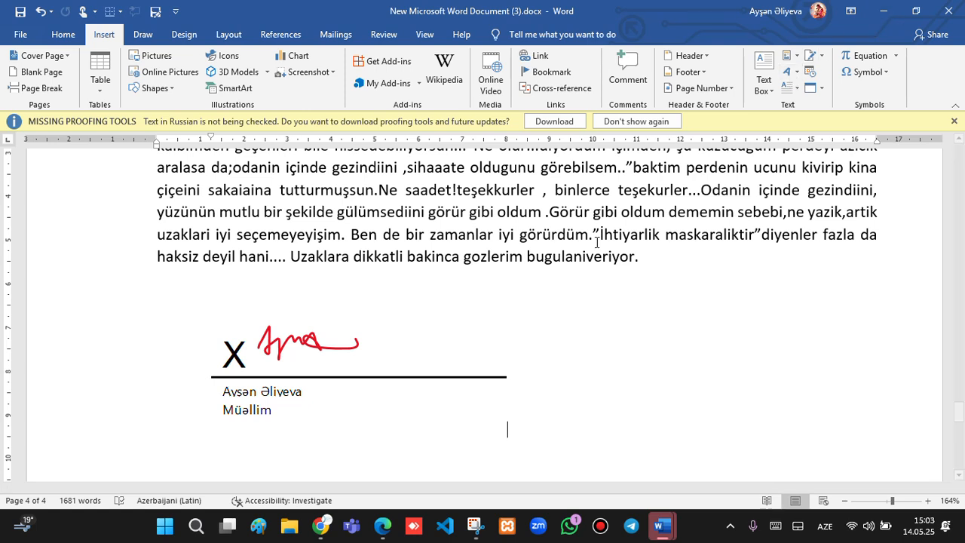
Delete the signature line and the red handwritten signature below the last paragraph
{"action": "left_click", "coordinate": [428, 295]}
{"action": "left_click", "coordinate": [423, 289]}
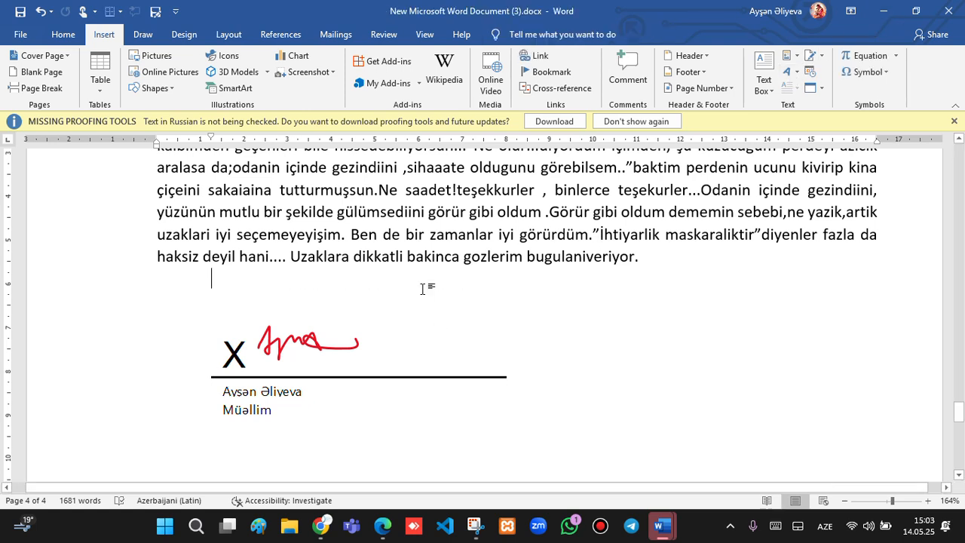
{"action": "left_click", "coordinate": [370, 327]}
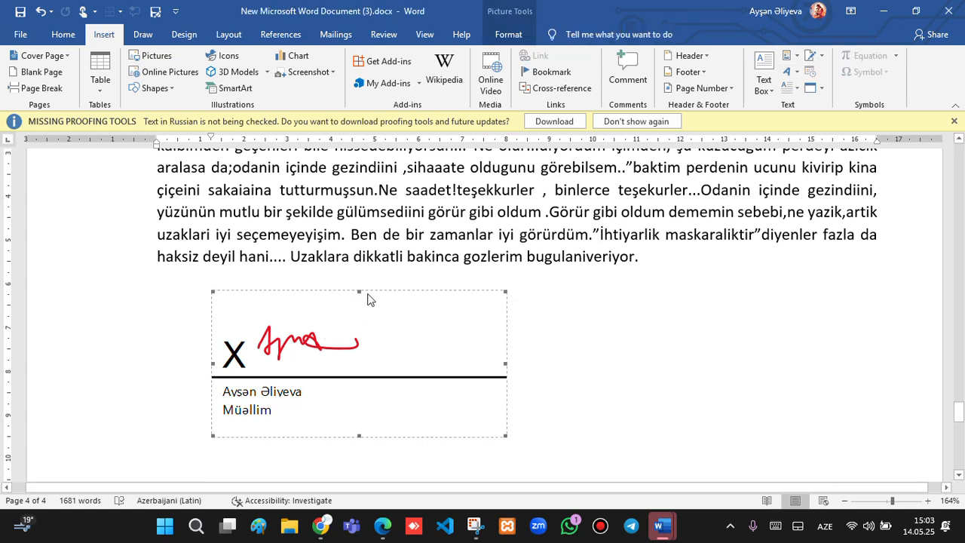
{"action": "key", "text": "Delete"}
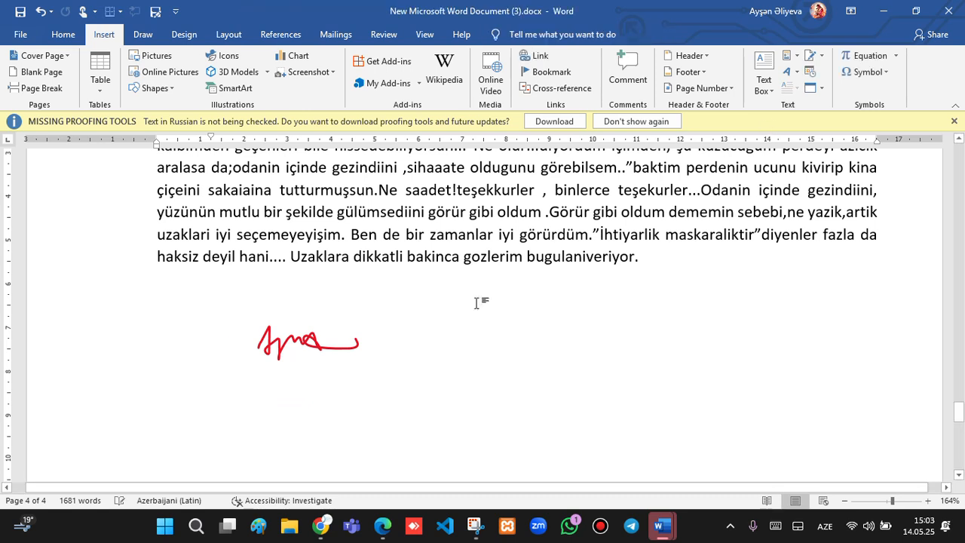
{"action": "left_click", "coordinate": [340, 346]}
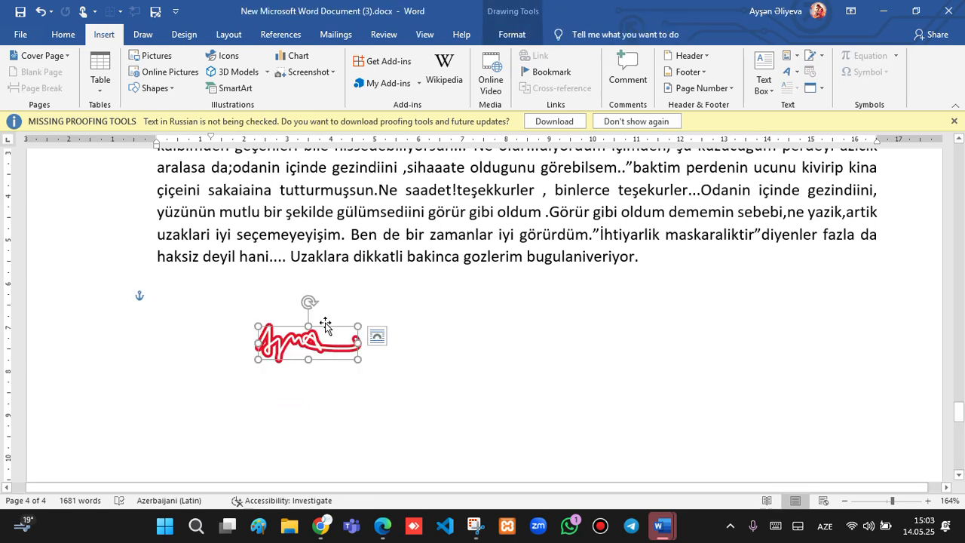
{"action": "key", "text": "Delete"}
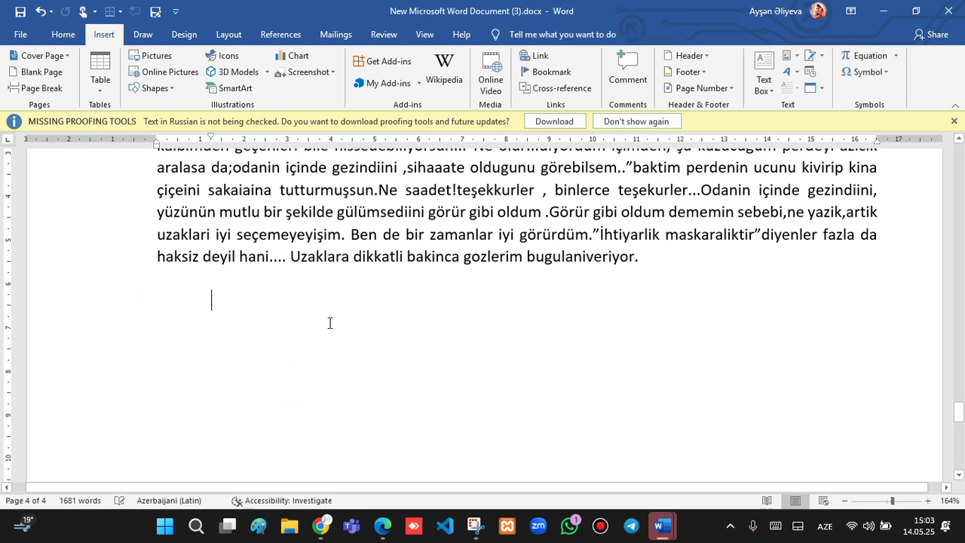
Look at the Signature Setup fields again and close the dialog without inserting a signature line
{"action": "left_click", "coordinate": [811, 56]}
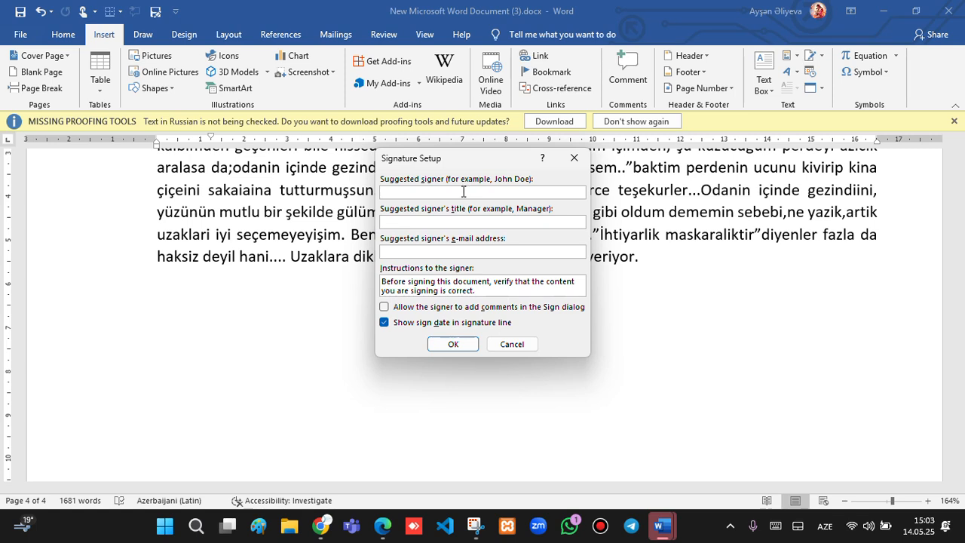
{"action": "left_click", "coordinate": [574, 159]}
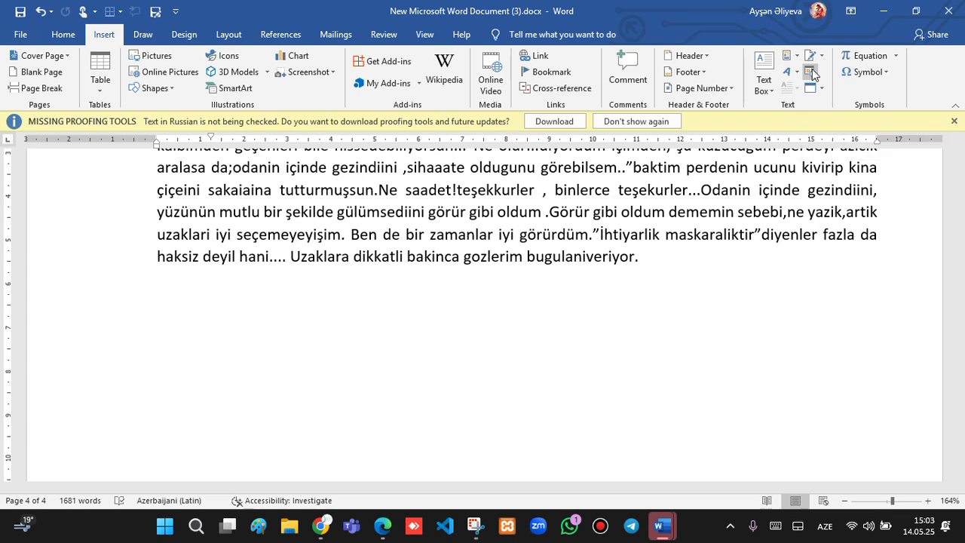
Insert the current date below the last paragraph in the "çərşənbə, 14 may 2025" format
{"action": "left_click", "coordinate": [812, 77]}
{"action": "left_click_drag", "start_coordinate": [520, 127], "coordinate": [660, 132]}
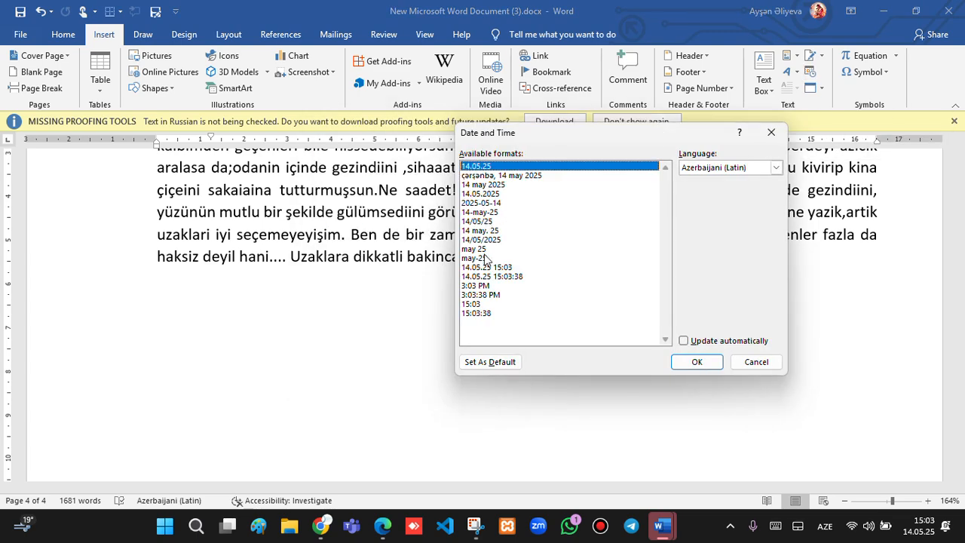
{"action": "left_click", "coordinate": [489, 176]}
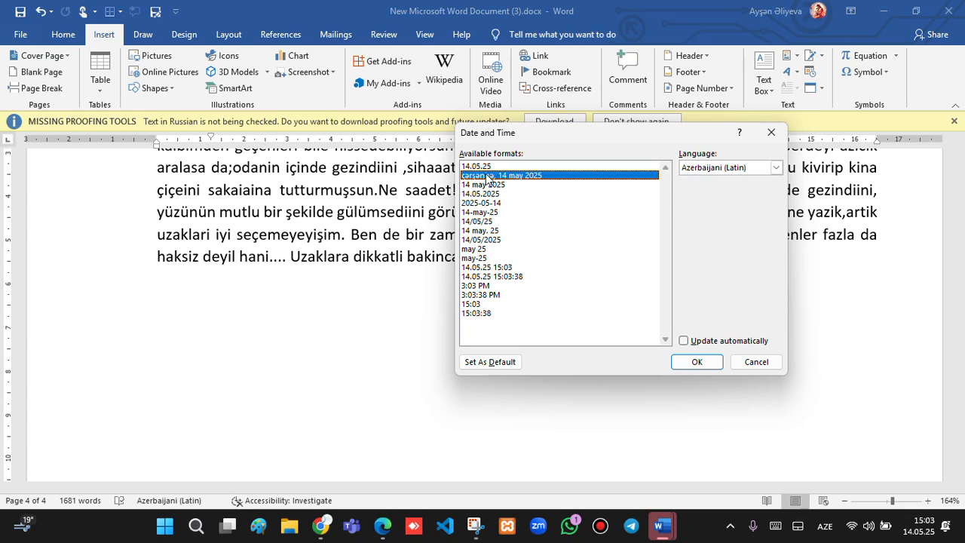
{"action": "left_click", "coordinate": [697, 363]}
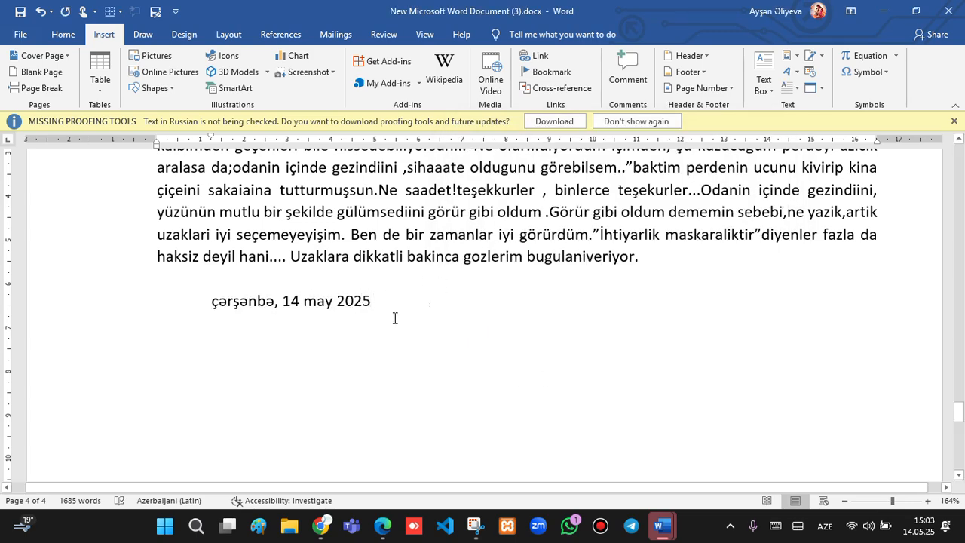
Insert the current date and time with seconds after the date, using the "14.05.25 15:03:48" format
{"action": "left_click", "coordinate": [811, 73]}
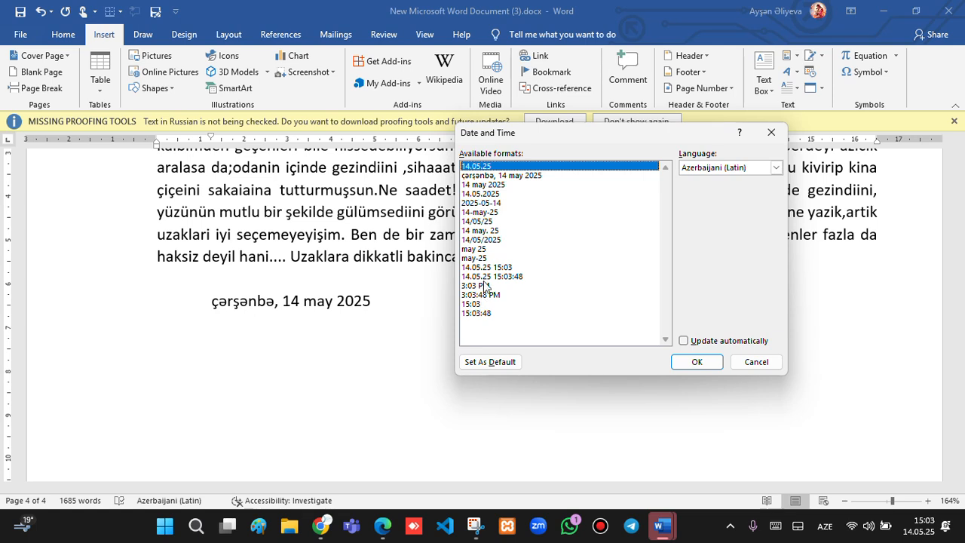
{"action": "left_click", "coordinate": [494, 276]}
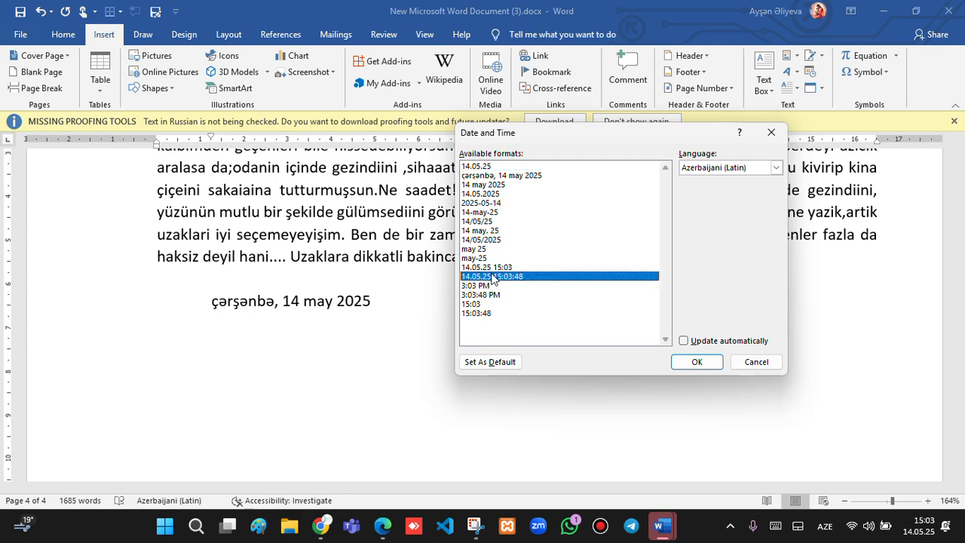
{"action": "left_click", "coordinate": [699, 363]}
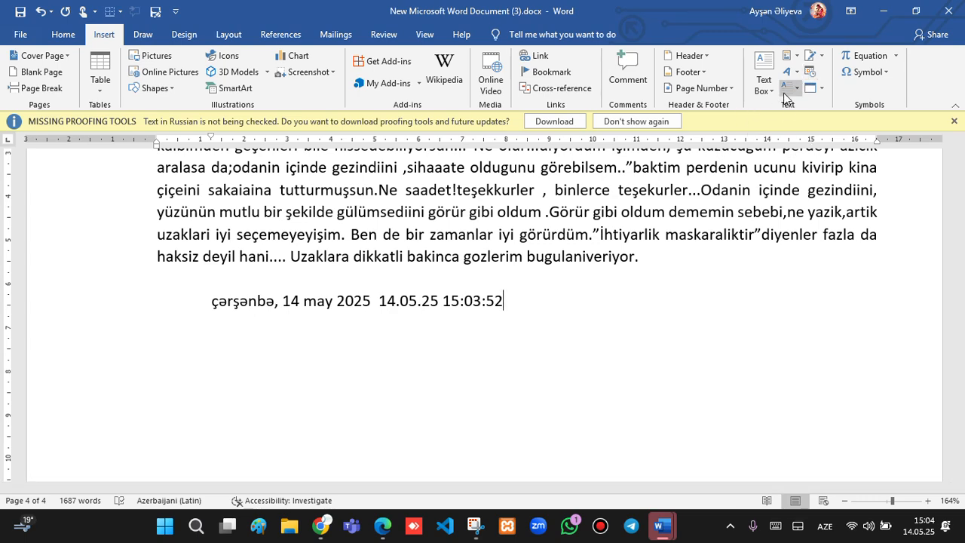
Apply a Dropped drop cap to the "S" of "Sevgili" in the document's first line
{"action": "left_click", "coordinate": [64, 34]}
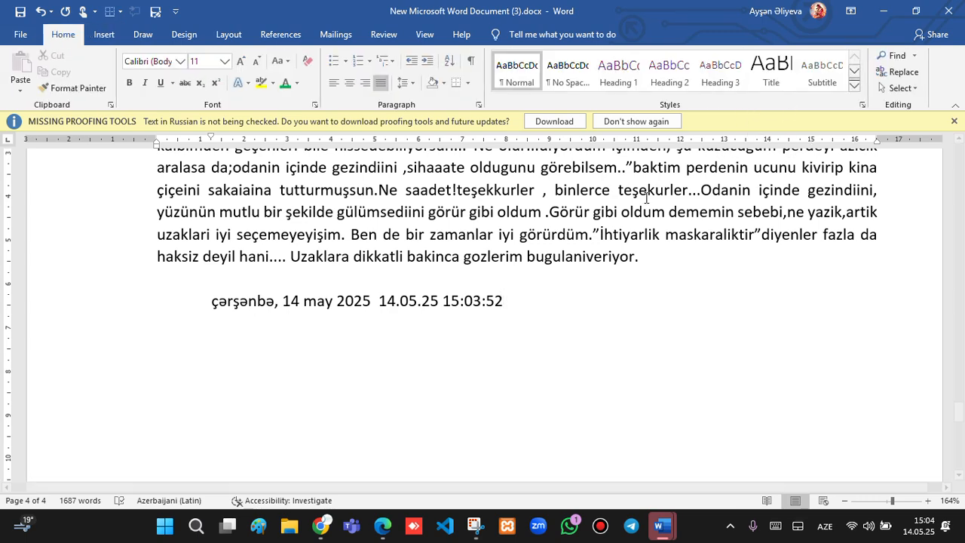
{"action": "left_click", "coordinate": [113, 42]}
{"action": "scroll", "coordinate": [222, 153], "scroll_direction": "up", "scroll_amount": 20}
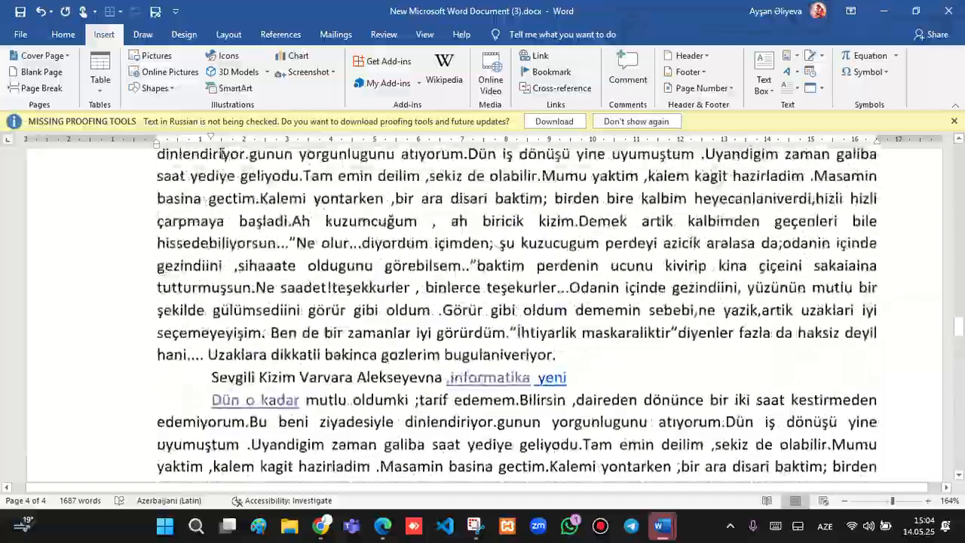
{"action": "scroll", "coordinate": [222, 153], "scroll_direction": "up", "scroll_amount": 20}
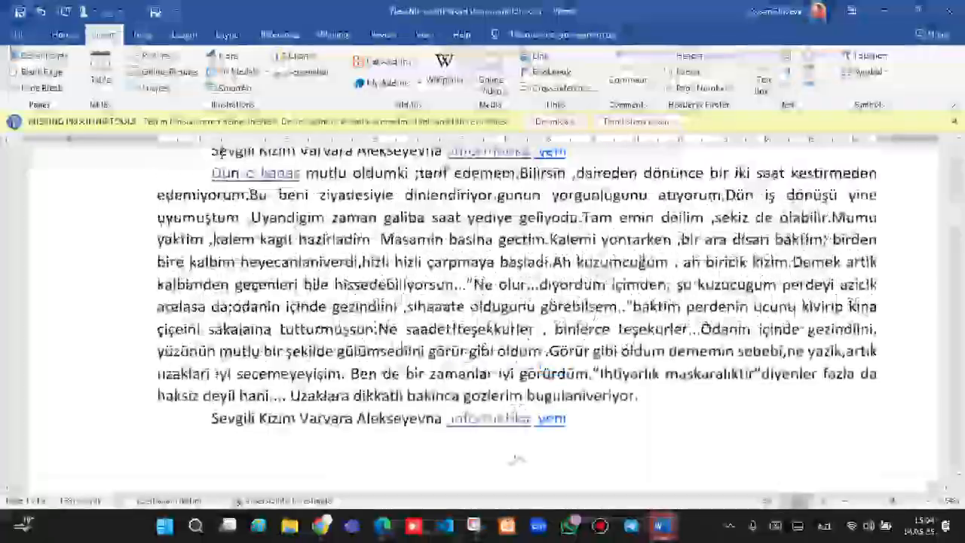
{"action": "scroll", "coordinate": [222, 153], "scroll_direction": "up", "scroll_amount": 10}
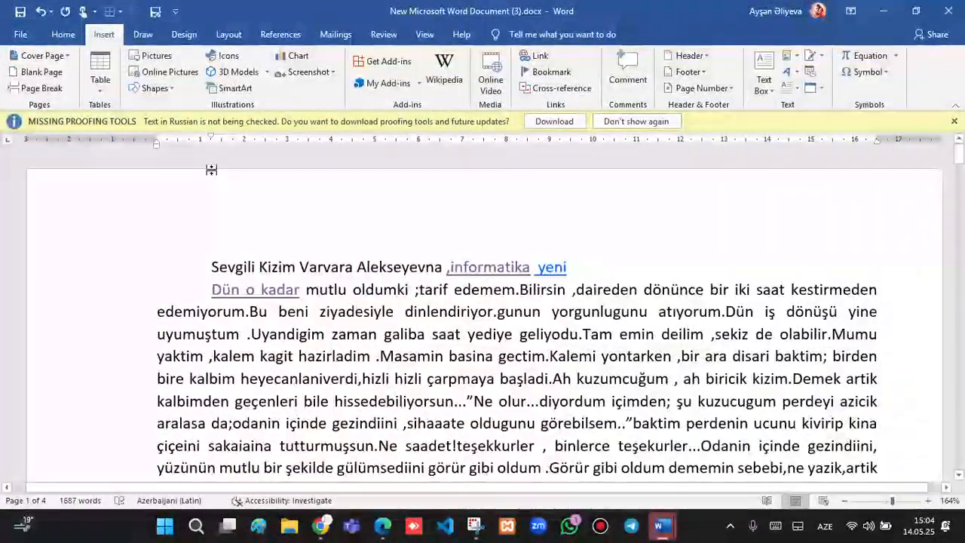
{"action": "scroll", "coordinate": [237, 304], "scroll_direction": "down", "scroll_amount": 6}
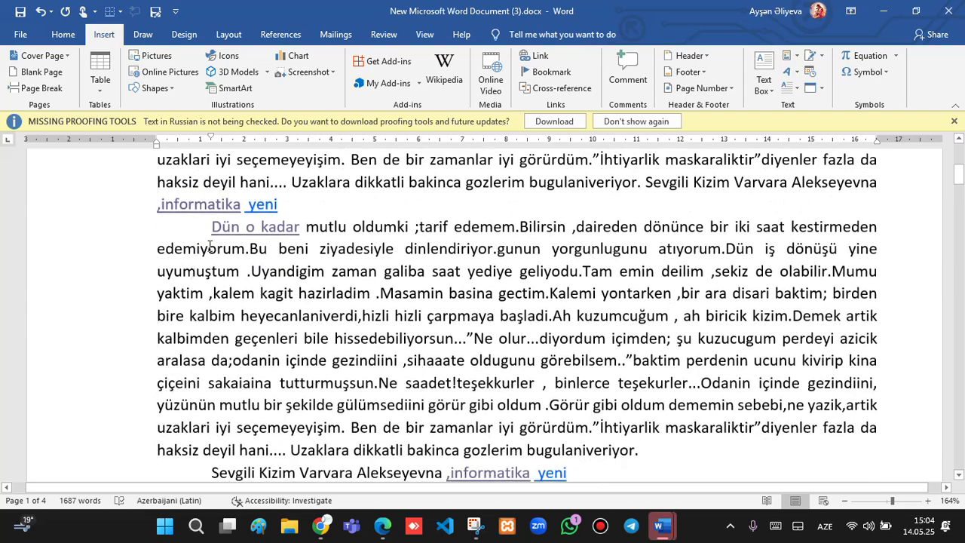
{"action": "scroll", "coordinate": [201, 256], "scroll_direction": "up", "scroll_amount": 5}
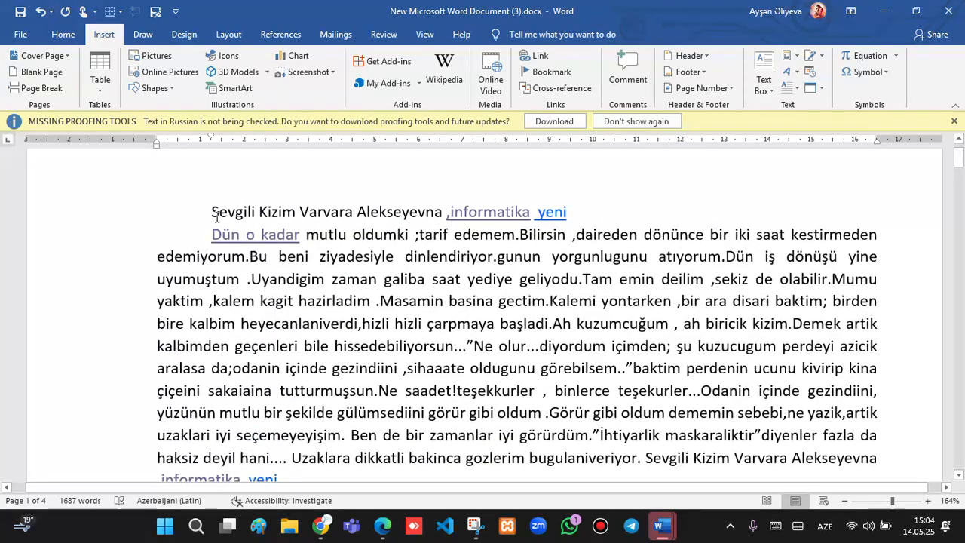
{"action": "left_click_drag", "start_coordinate": [213, 212], "coordinate": [219, 212]}
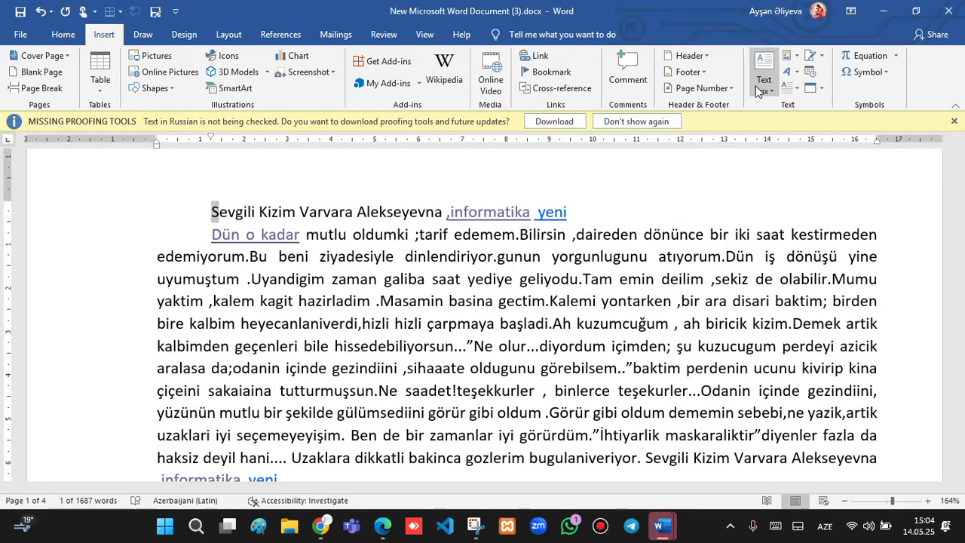
{"action": "left_click", "coordinate": [789, 87]}
{"action": "left_click", "coordinate": [808, 144]}
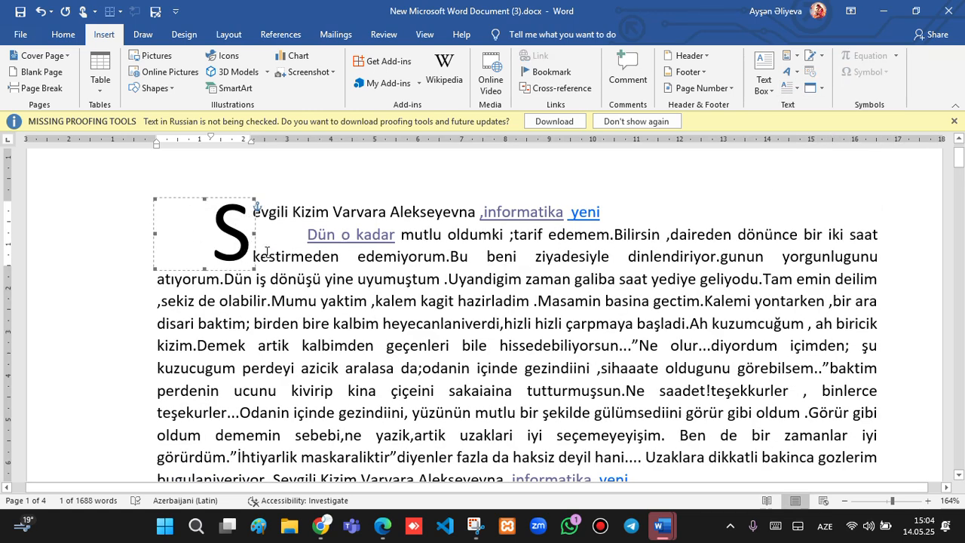
Set the drop cap to drop 2 lines with a distance of 1 cm from the text
{"action": "left_click", "coordinate": [796, 90]}
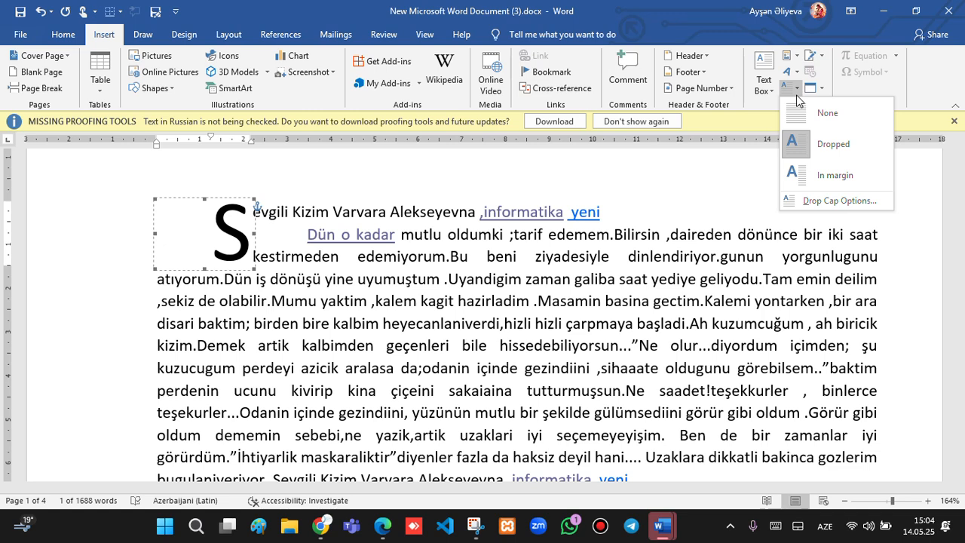
{"action": "left_click", "coordinate": [846, 202]}
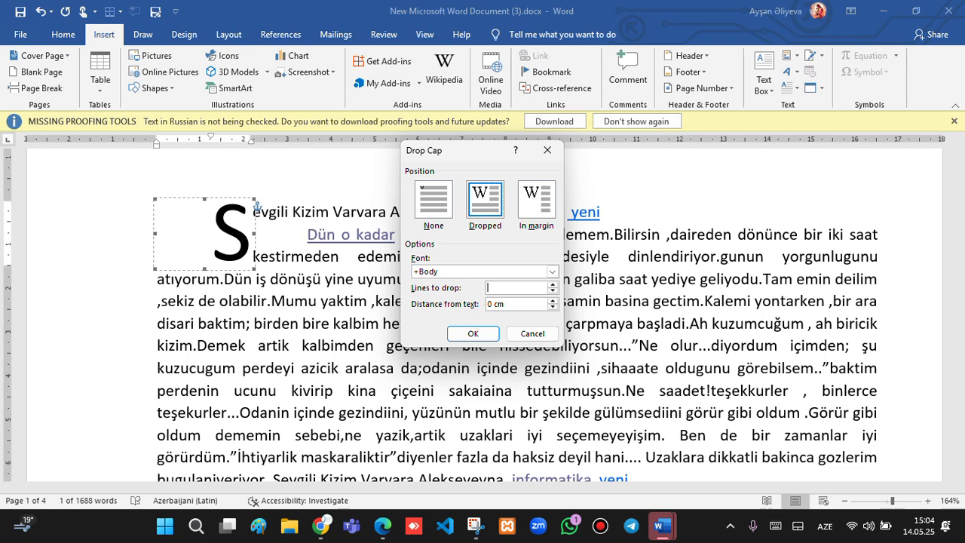
{"action": "type", "text": "2"}
{"action": "left_click", "coordinate": [473, 334]}
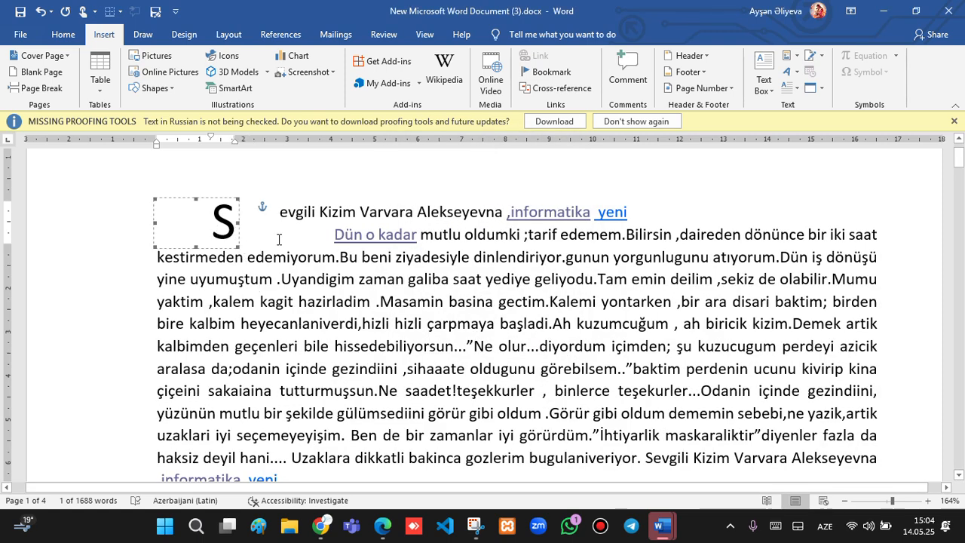
Look through the fonts available for the drop cap and close its options without changing anything
{"action": "left_click", "coordinate": [788, 88]}
{"action": "left_click", "coordinate": [839, 200]}
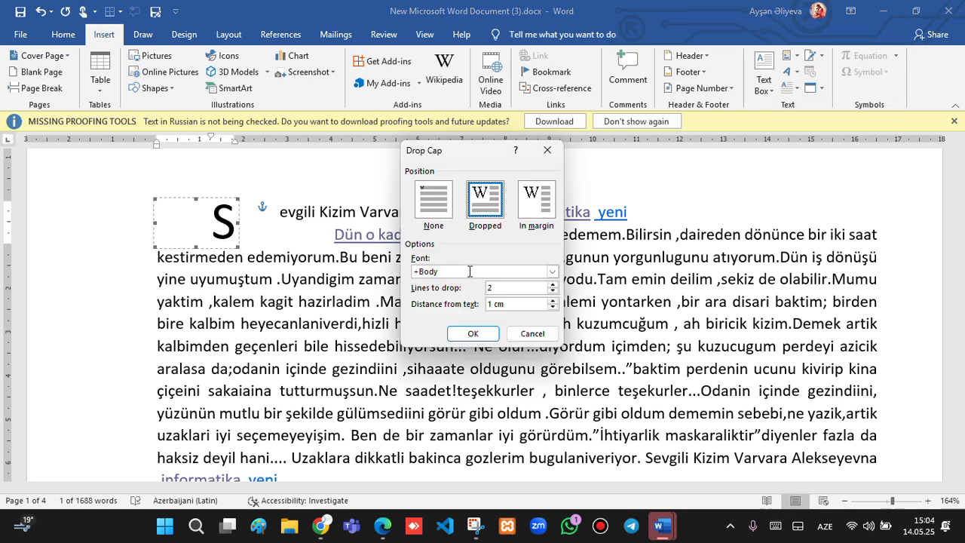
{"action": "left_click", "coordinate": [552, 272]}
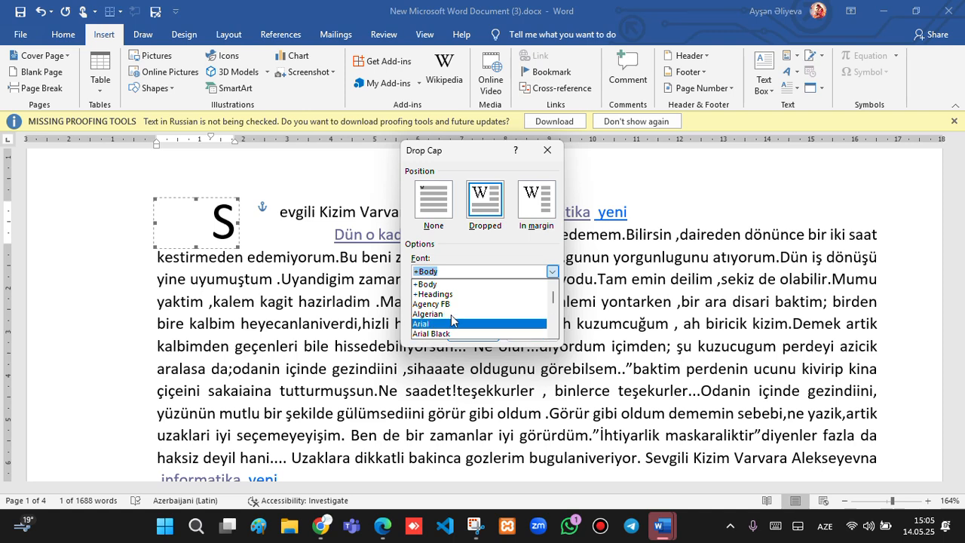
{"action": "scroll", "coordinate": [467, 325], "scroll_direction": "down", "scroll_amount": 2}
{"action": "scroll", "coordinate": [467, 326], "scroll_direction": "down", "scroll_amount": 10}
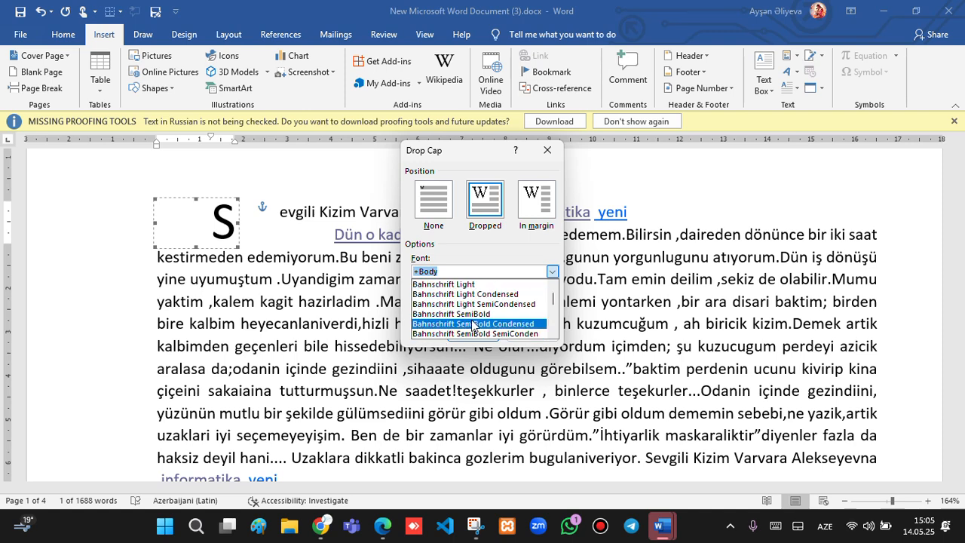
{"action": "scroll", "coordinate": [475, 324], "scroll_direction": "down", "scroll_amount": 1}
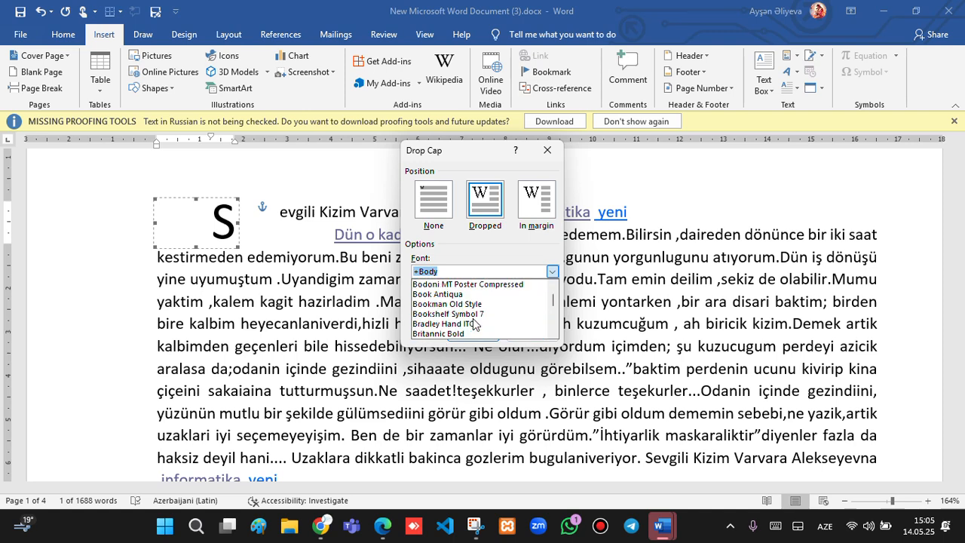
{"action": "scroll", "coordinate": [473, 325], "scroll_direction": "down", "scroll_amount": 4}
{"action": "scroll", "coordinate": [474, 324], "scroll_direction": "down", "scroll_amount": 4}
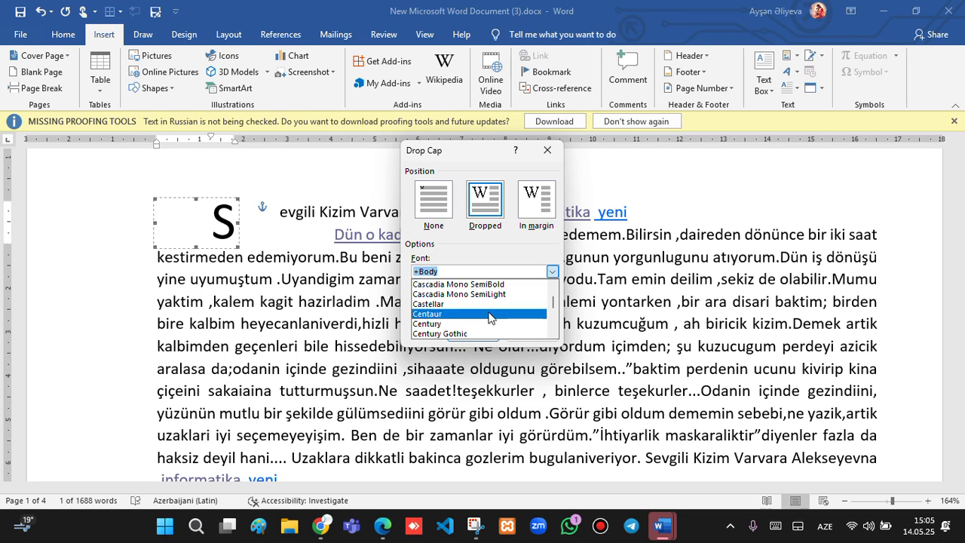
{"action": "left_click", "coordinate": [555, 155]}
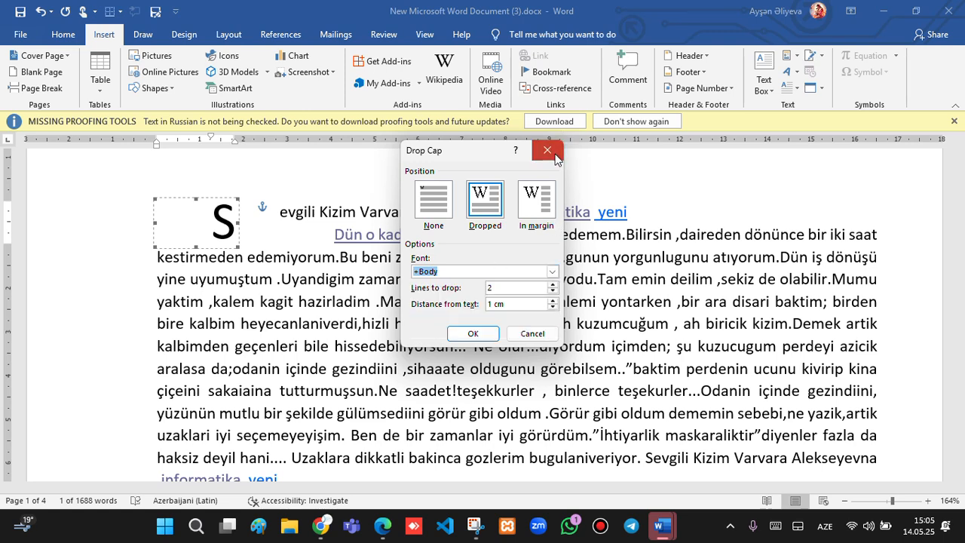
{"action": "left_click", "coordinate": [548, 151]}
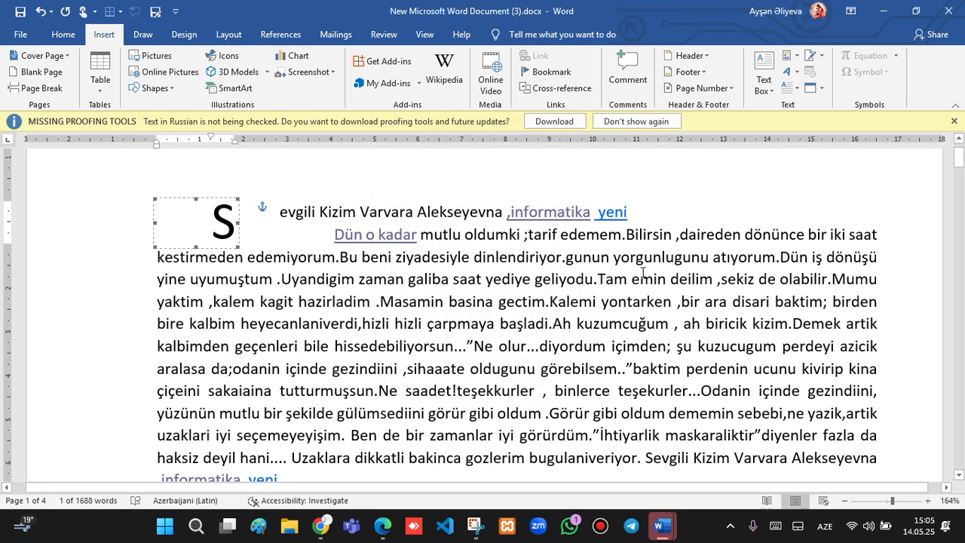
Undo the drop cap's option changes and the drop cap itself on the first line
{"action": "key", "text": "ctrl+z"}
{"action": "key", "text": "ctrl+z"}
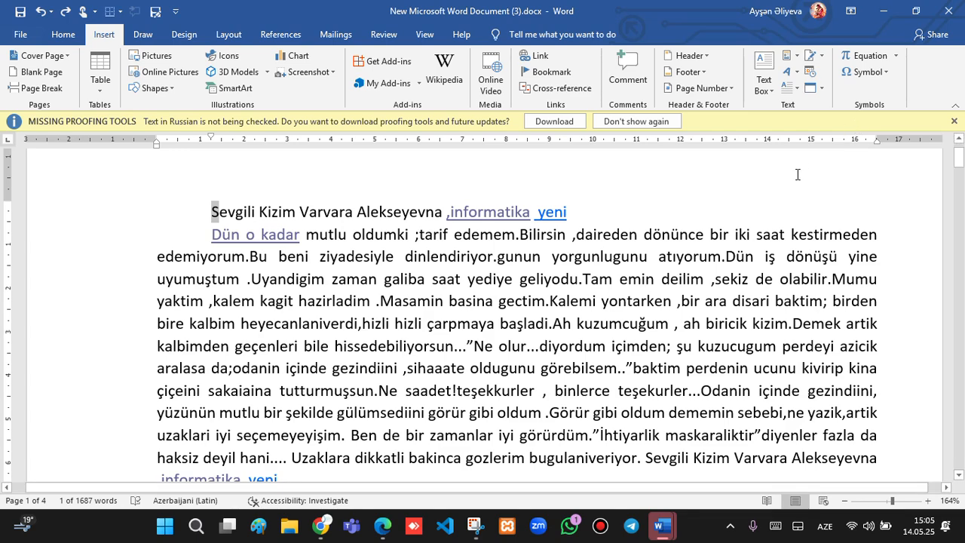
{"action": "left_click", "coordinate": [798, 174]}
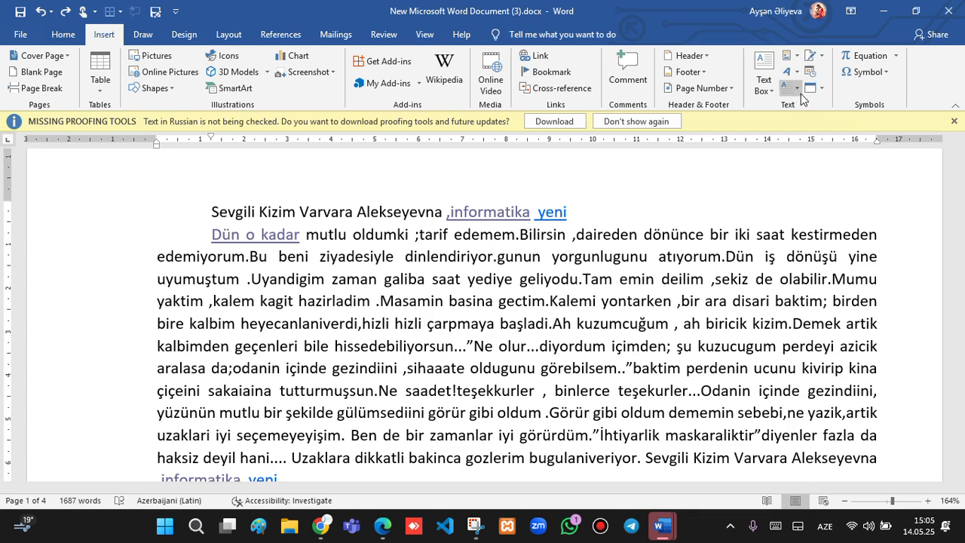
Insert a blank page near the beginning of the document and bring its upper part into view
{"action": "scroll", "coordinate": [817, 94], "scroll_direction": "down", "scroll_amount": 8}
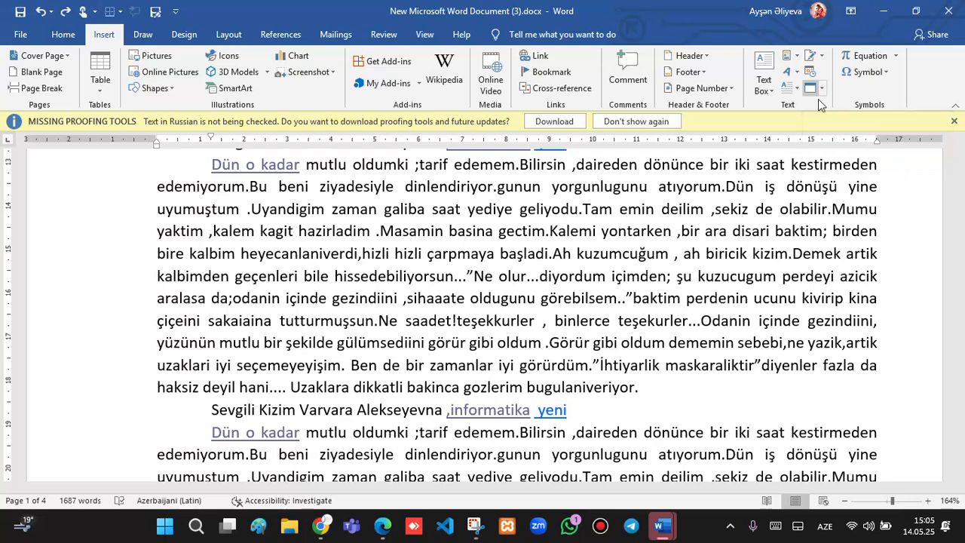
{"action": "scroll", "coordinate": [964, 230], "scroll_direction": "down", "scroll_amount": 3}
{"action": "left_click_drag", "start_coordinate": [956, 205], "coordinate": [957, 457]}
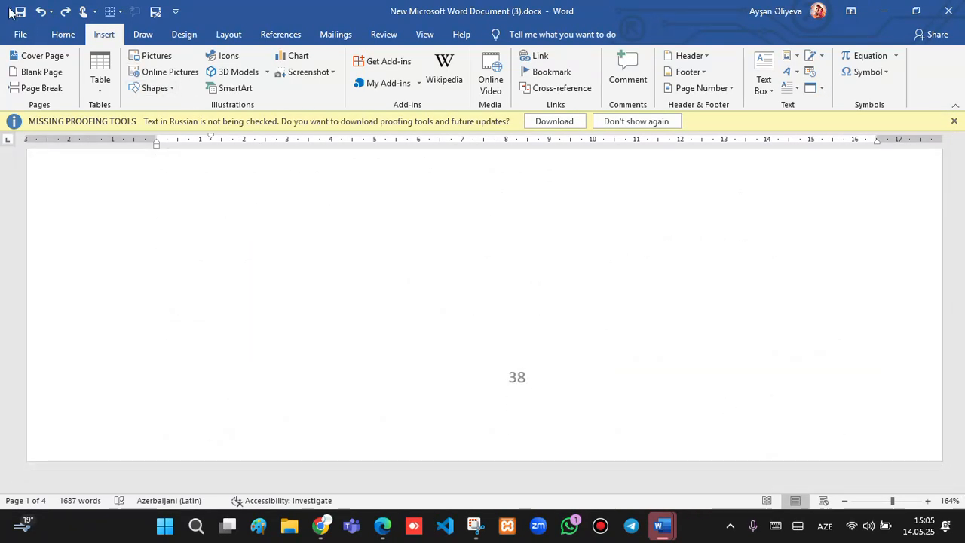
{"action": "left_click", "coordinate": [42, 72]}
{"action": "scroll", "coordinate": [308, 242], "scroll_direction": "down", "scroll_amount": 1}
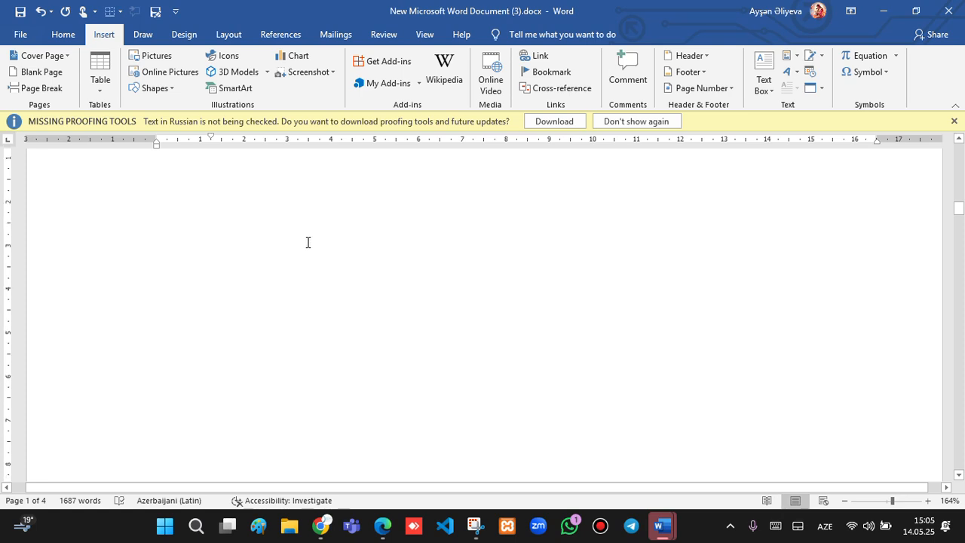
{"action": "scroll", "coordinate": [304, 228], "scroll_direction": "up", "scroll_amount": 3}
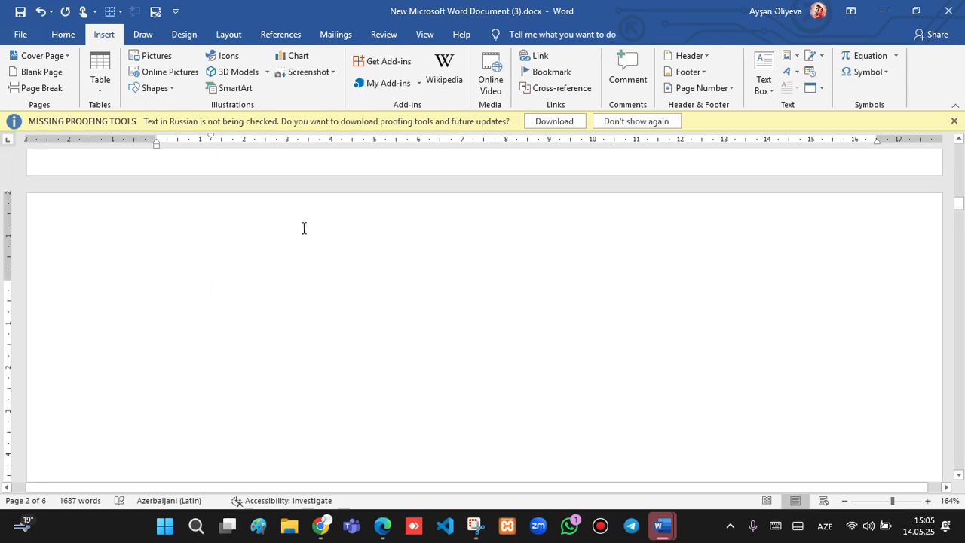
Insert a new embedded Microsoft PowerPoint Slide object on the blank page
{"action": "left_click", "coordinate": [810, 89]}
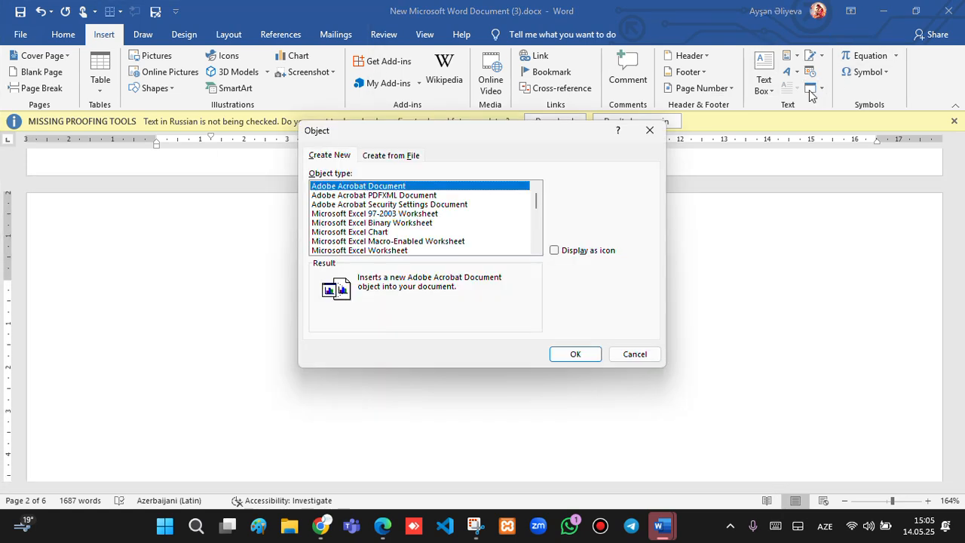
{"action": "scroll", "coordinate": [375, 238], "scroll_direction": "down", "scroll_amount": 2}
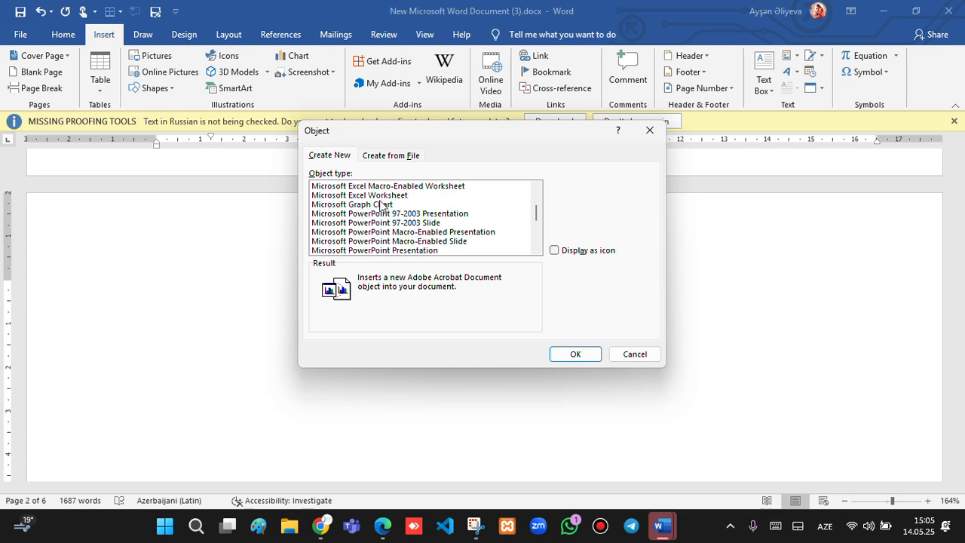
{"action": "scroll", "coordinate": [383, 205], "scroll_direction": "down", "scroll_amount": 1}
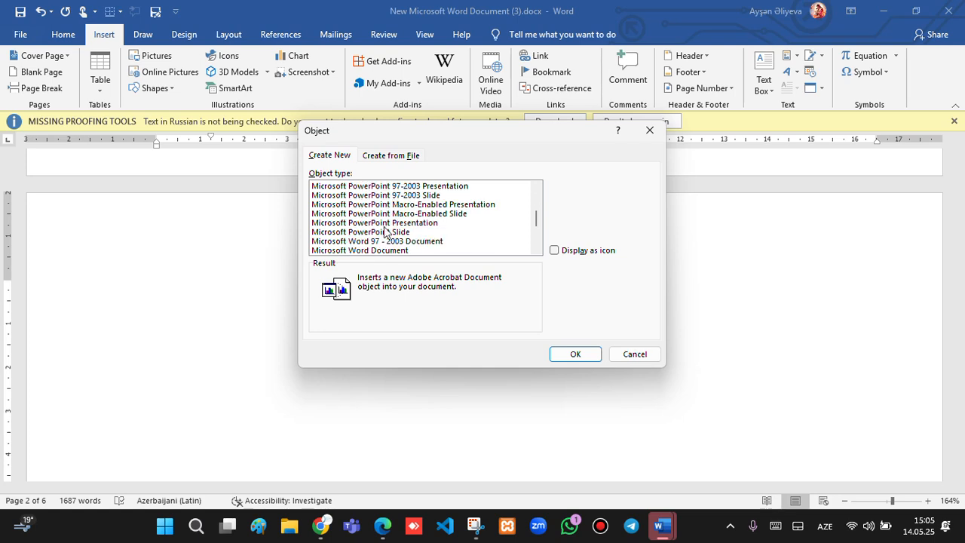
{"action": "left_click", "coordinate": [389, 232]}
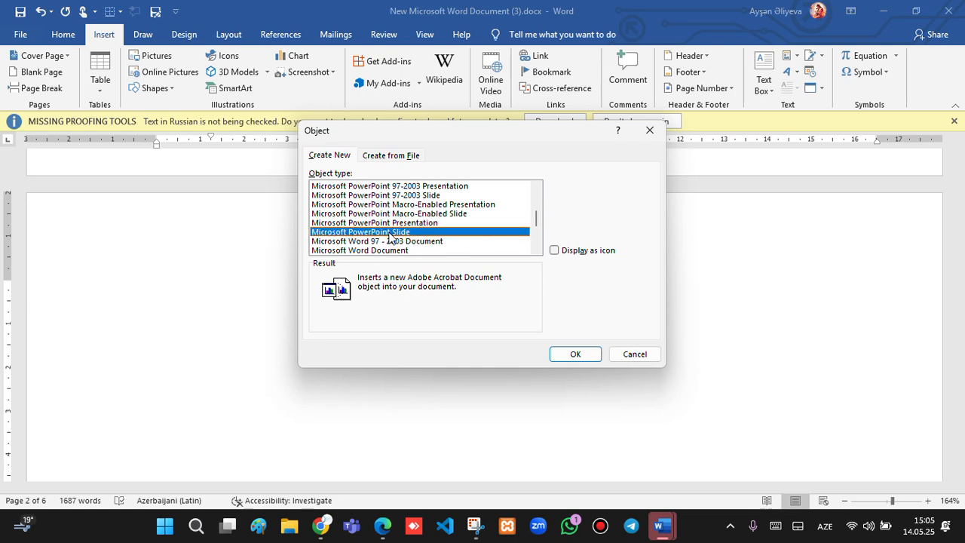
{"action": "left_click", "coordinate": [575, 354]}
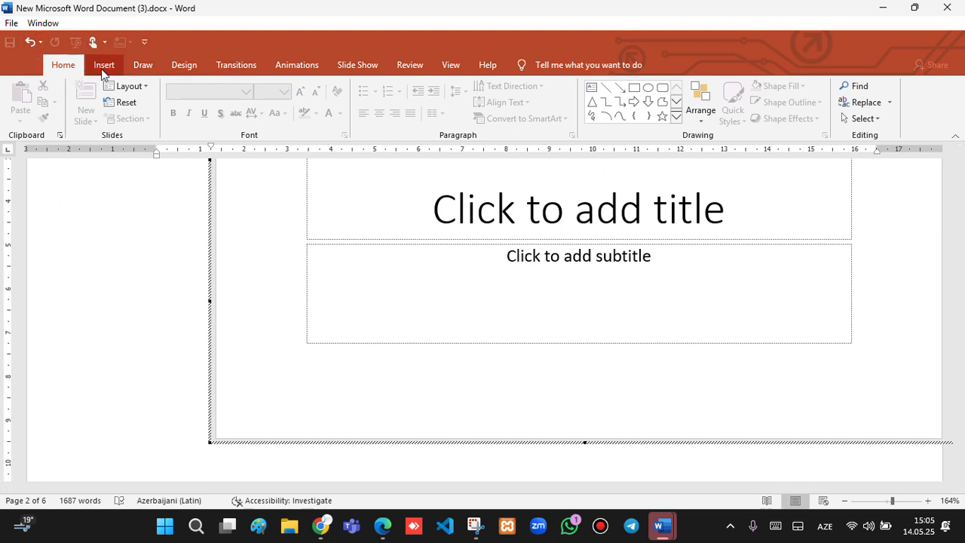
Apply the green angular-shapes design theme to the embedded slide, enter "salam" as its subtitle and finish editing it
{"action": "left_click", "coordinate": [200, 64]}
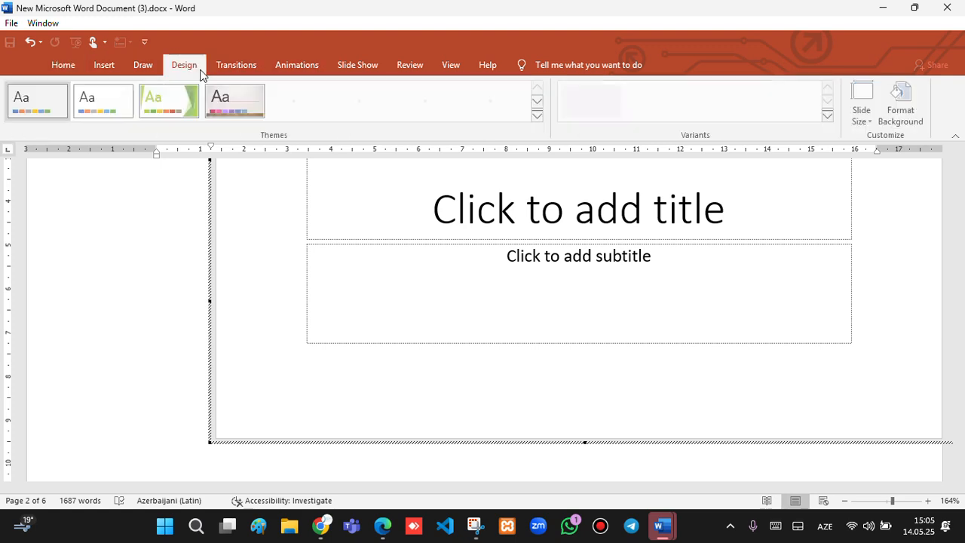
{"action": "left_click", "coordinate": [189, 100]}
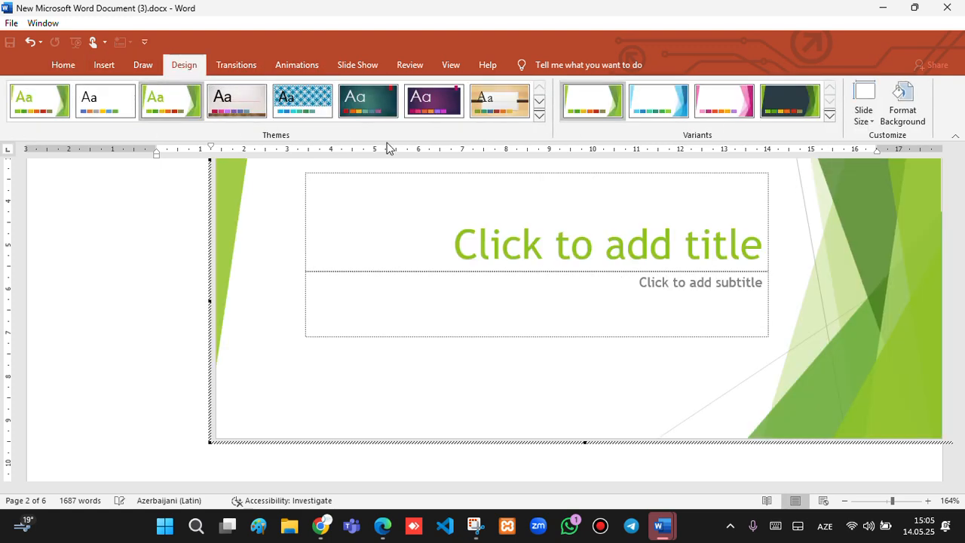
{"action": "left_click", "coordinate": [732, 288]}
{"action": "type", "text": "salam"}
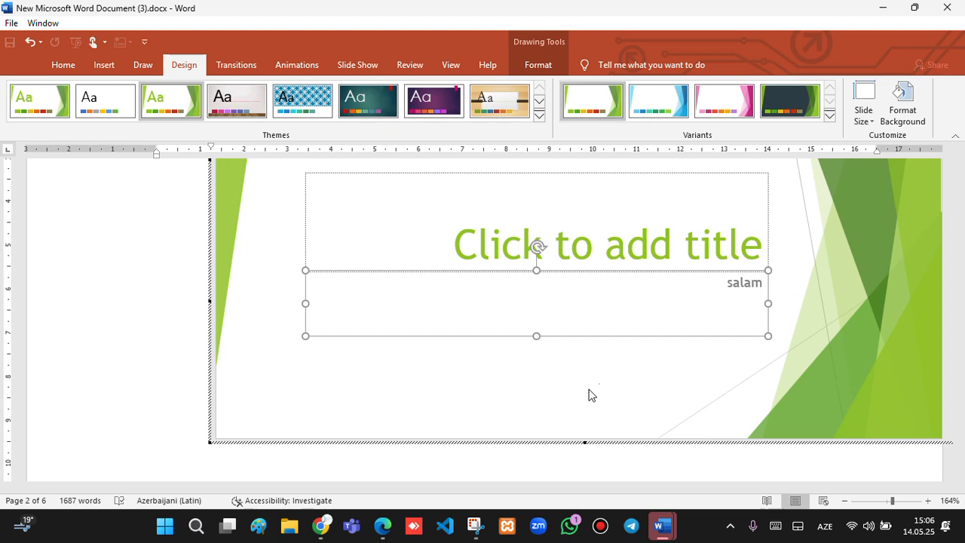
{"action": "left_click", "coordinate": [682, 362]}
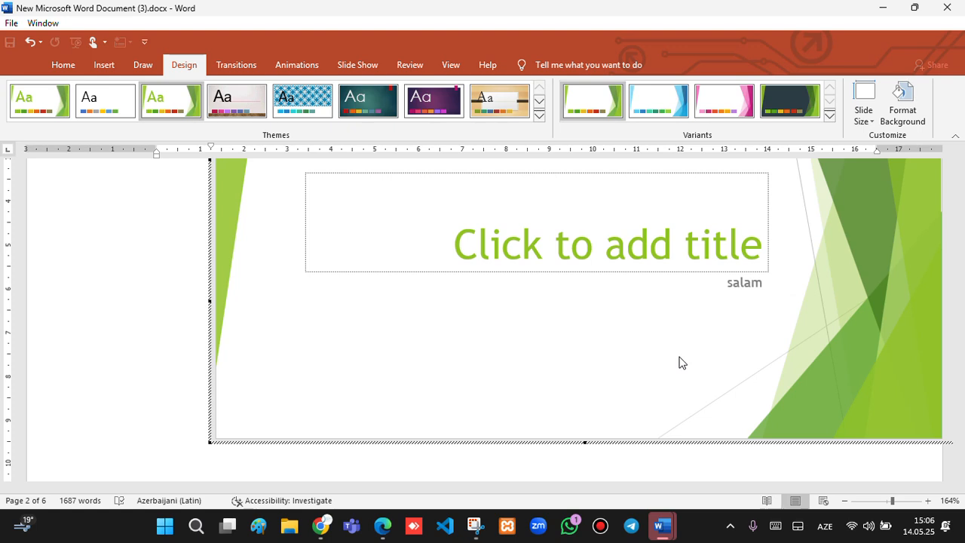
{"action": "left_click", "coordinate": [149, 308]}
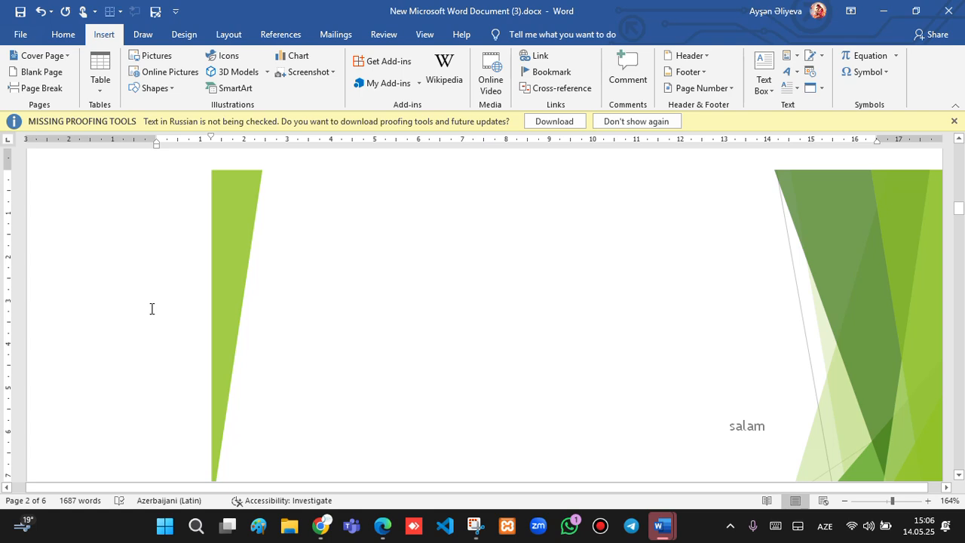
Shrink the embedded slide proportionally in two passes until it is about 11 cm wide on the page
{"action": "left_click", "coordinate": [220, 172]}
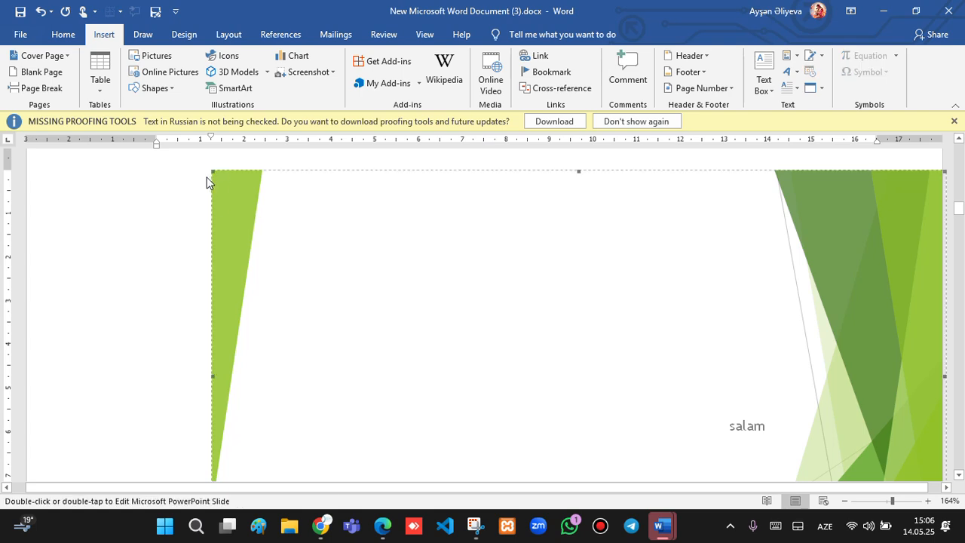
{"action": "left_click_drag", "start_coordinate": [234, 177], "coordinate": [387, 269]}
{"action": "scroll", "coordinate": [829, 341], "scroll_direction": "down", "scroll_amount": 3}
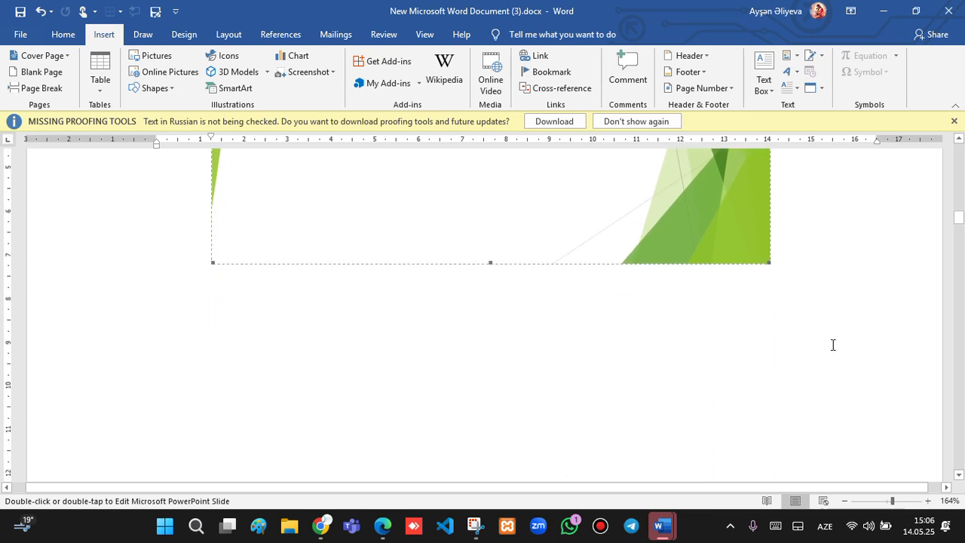
{"action": "scroll", "coordinate": [832, 341], "scroll_direction": "up", "scroll_amount": 6}
{"action": "scroll", "coordinate": [585, 316], "scroll_direction": "down", "scroll_amount": 5}
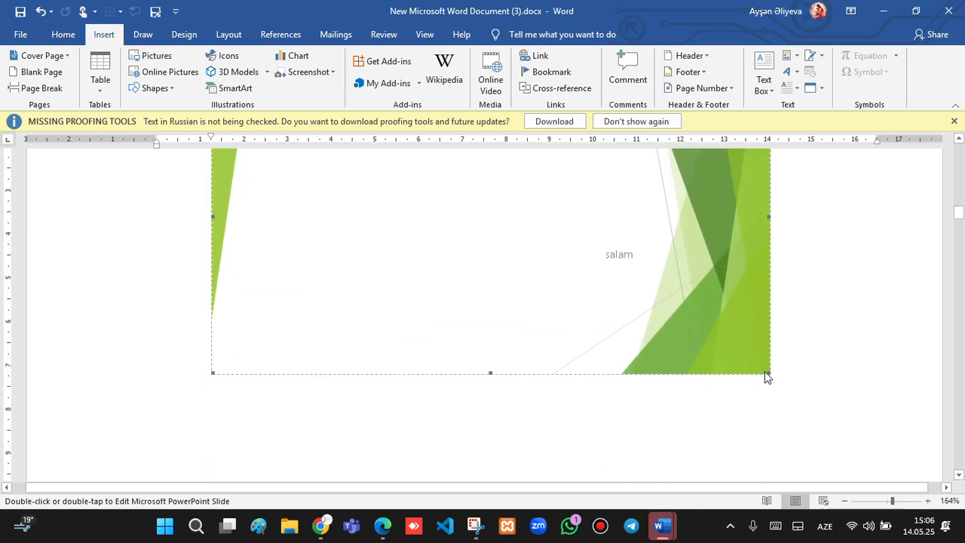
{"action": "left_click_drag", "start_coordinate": [769, 374], "coordinate": [693, 330]}
{"action": "scroll", "coordinate": [595, 326], "scroll_direction": "up", "scroll_amount": 3}
{"action": "scroll", "coordinate": [592, 327], "scroll_direction": "down", "scroll_amount": 2}
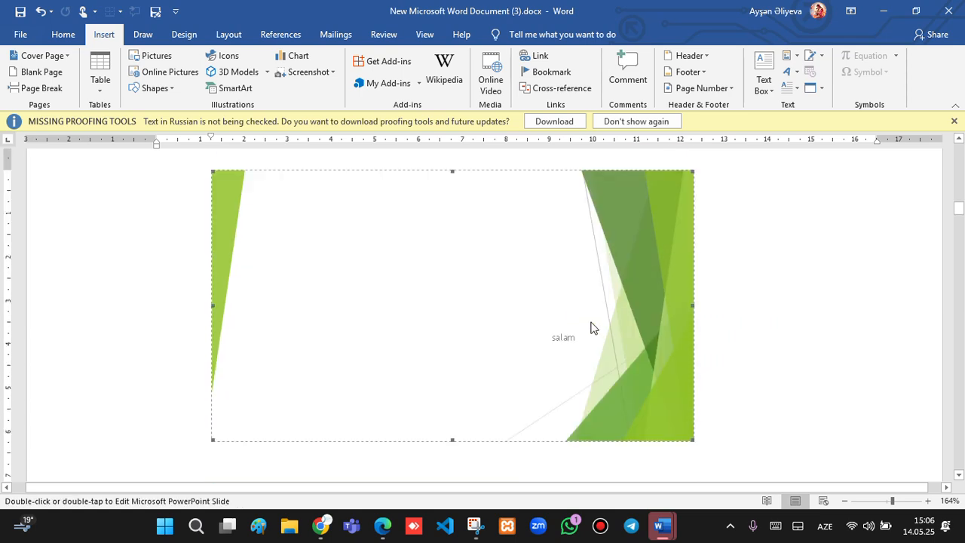
Reopen the embedded slide, draw a five-pointed star about 7.6 by 7.5 cm above the title area, and return to the document
{"action": "double_click", "coordinate": [564, 247]}
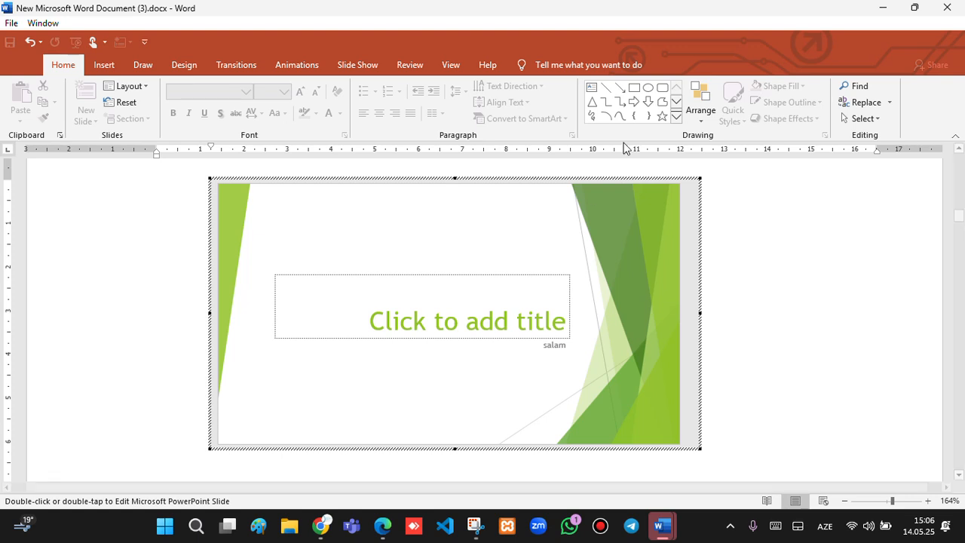
{"action": "left_click", "coordinate": [662, 120]}
{"action": "mouse_move", "coordinate": [356, 232]}
{"action": "left_mouse_down"}
{"action": "mouse_move", "coordinate": [467, 299]}
{"action": "mouse_move", "coordinate": [458, 337]}
{"action": "left_mouse_up"}
{"action": "left_click_drag", "start_coordinate": [428, 292], "coordinate": [377, 253]}
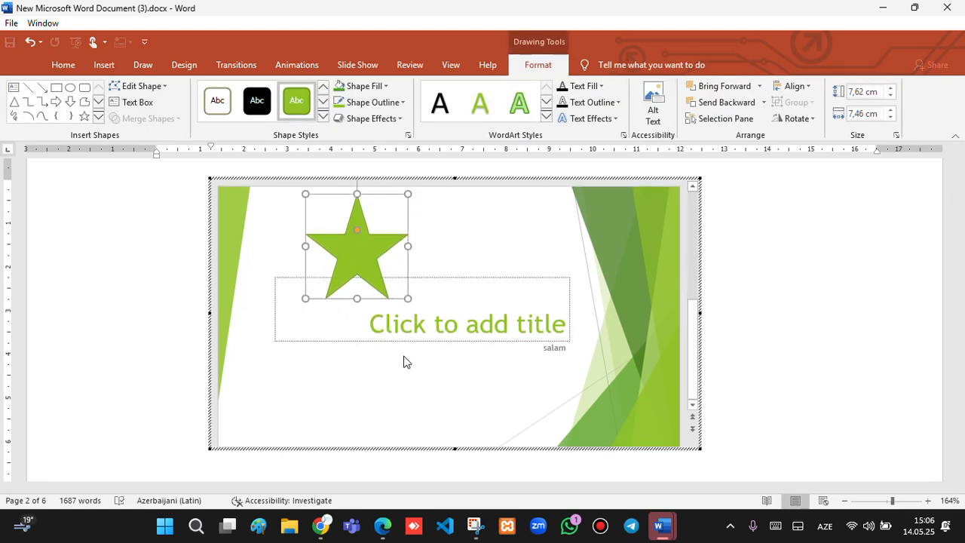
{"action": "left_click", "coordinate": [276, 365]}
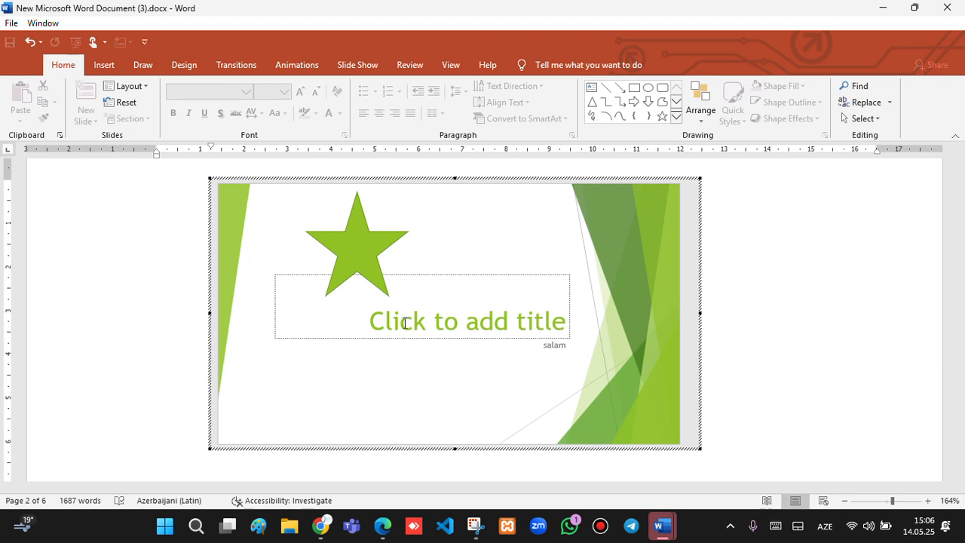
{"action": "left_click", "coordinate": [620, 464]}
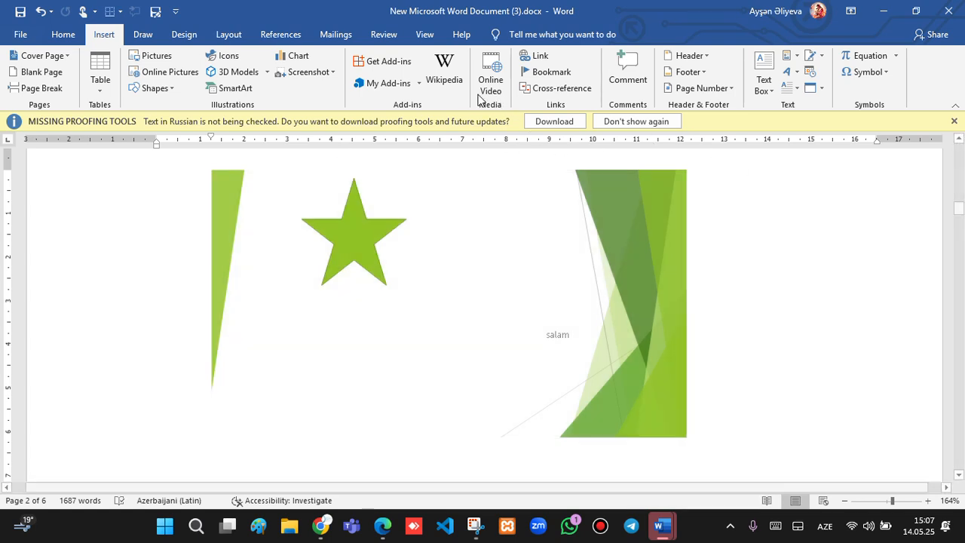
Place the insertion point beneath the embedded slide and add four blank lines there
{"action": "left_click", "coordinate": [821, 88]}
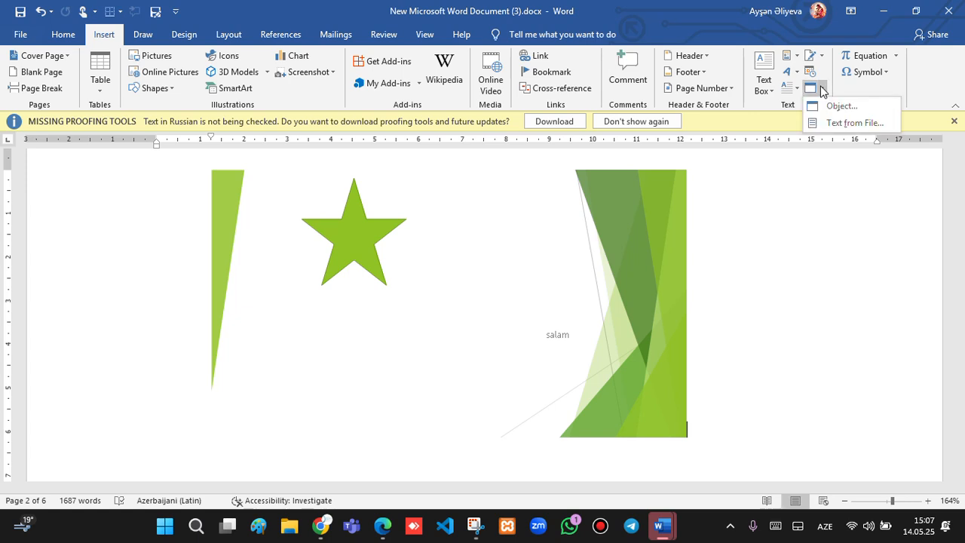
{"action": "left_click", "coordinate": [729, 439]}
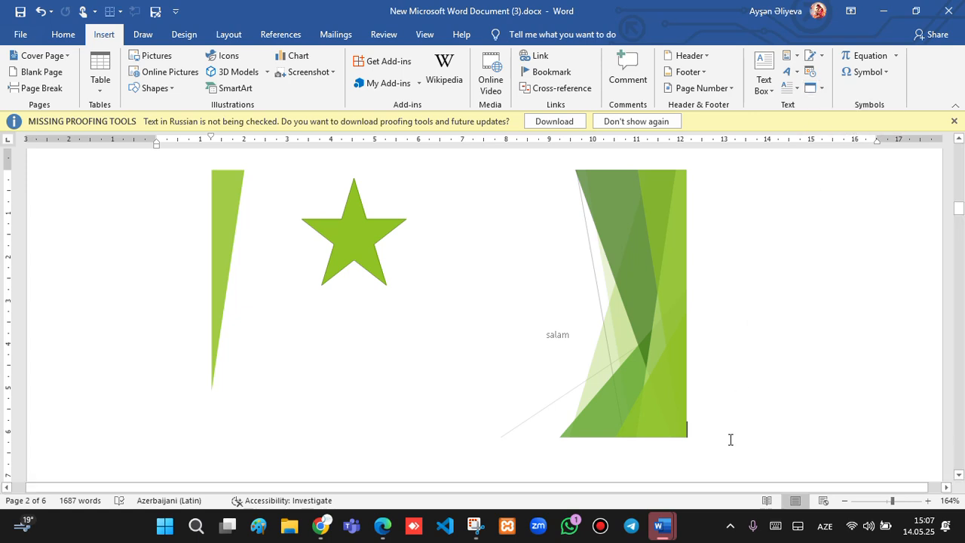
{"action": "scroll", "coordinate": [715, 439], "scroll_direction": "down", "scroll_amount": 5}
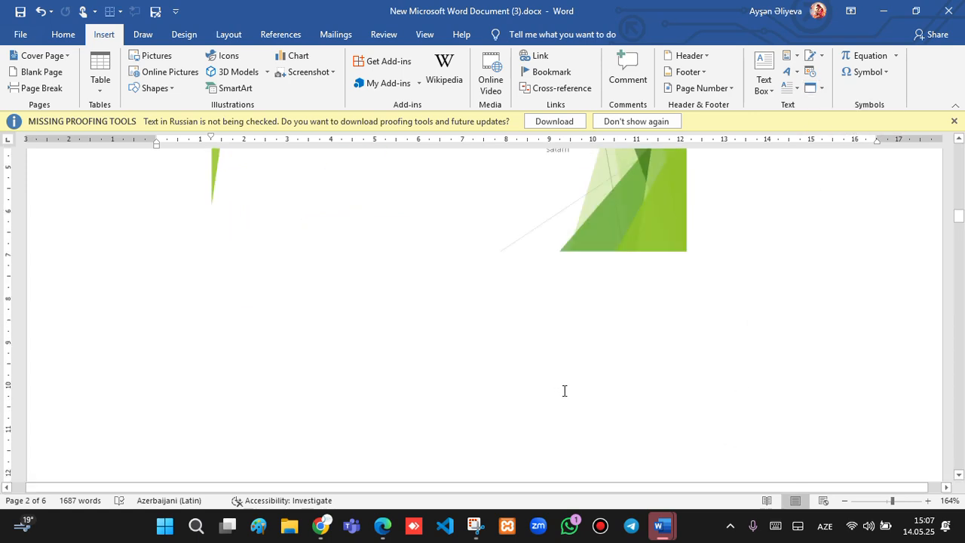
{"action": "double_click", "coordinate": [262, 187]}
{"action": "left_click", "coordinate": [255, 247]}
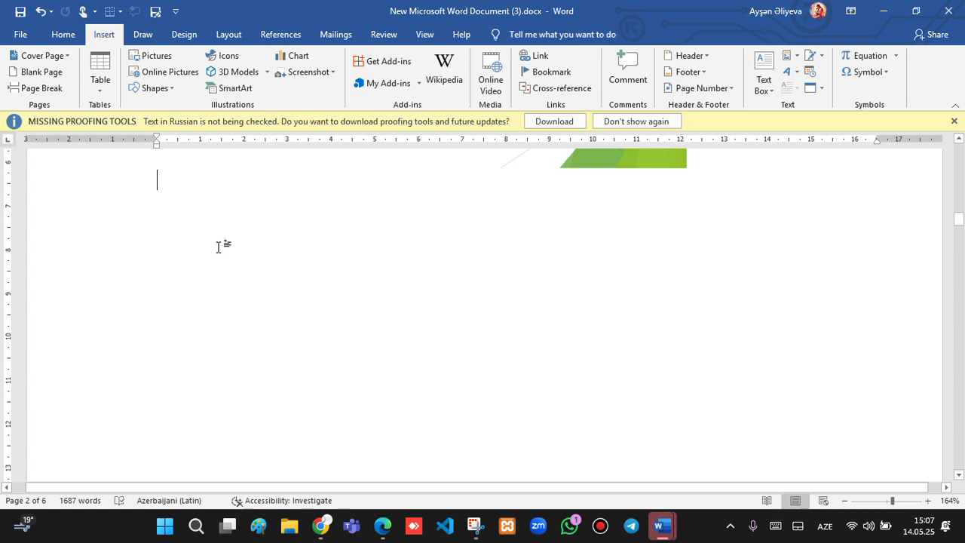
{"action": "key", "text": "Return"}
{"action": "key", "text": "Return"}
{"action": "key", "text": "Return"}
{"action": "key", "text": "Return"}
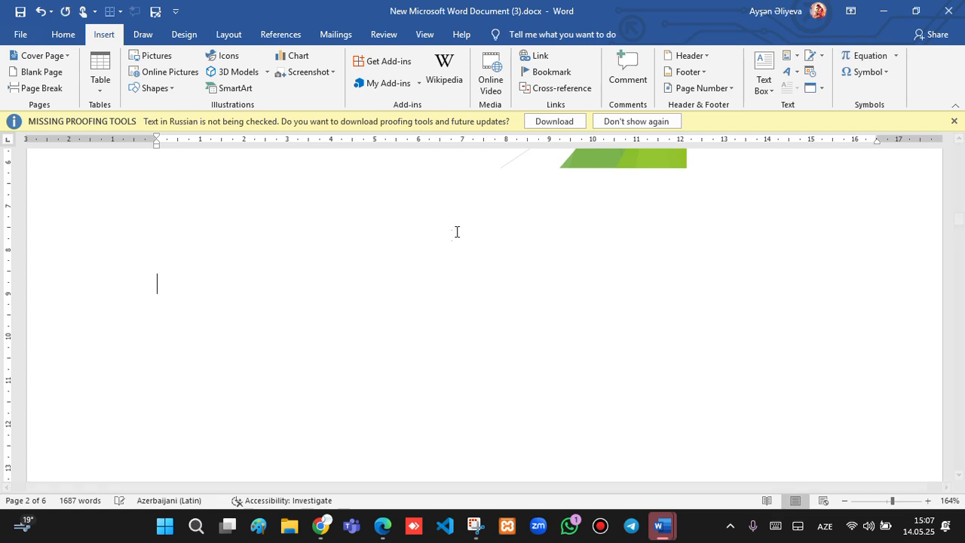
Insert the text of the desktop file "1ci hissə Kompüter Şəbəkələri muhazire .pdf" below the slide, accepting its conversion to editable text
{"action": "left_click", "coordinate": [811, 88]}
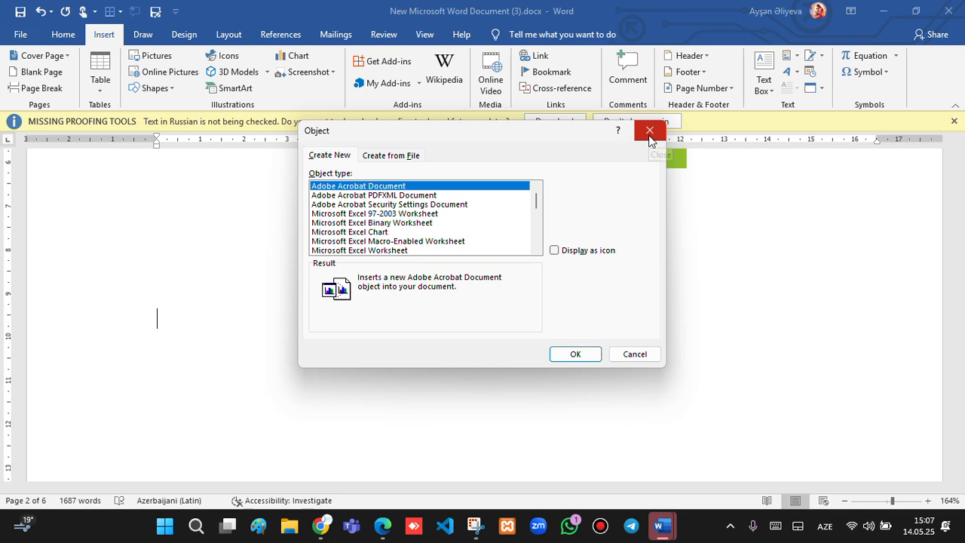
{"action": "left_click", "coordinate": [650, 132]}
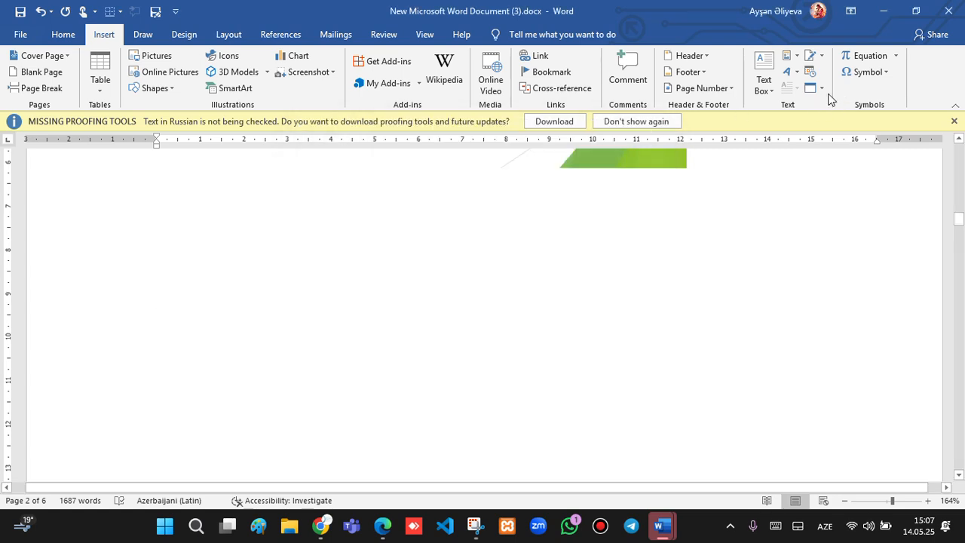
{"action": "left_click", "coordinate": [821, 88]}
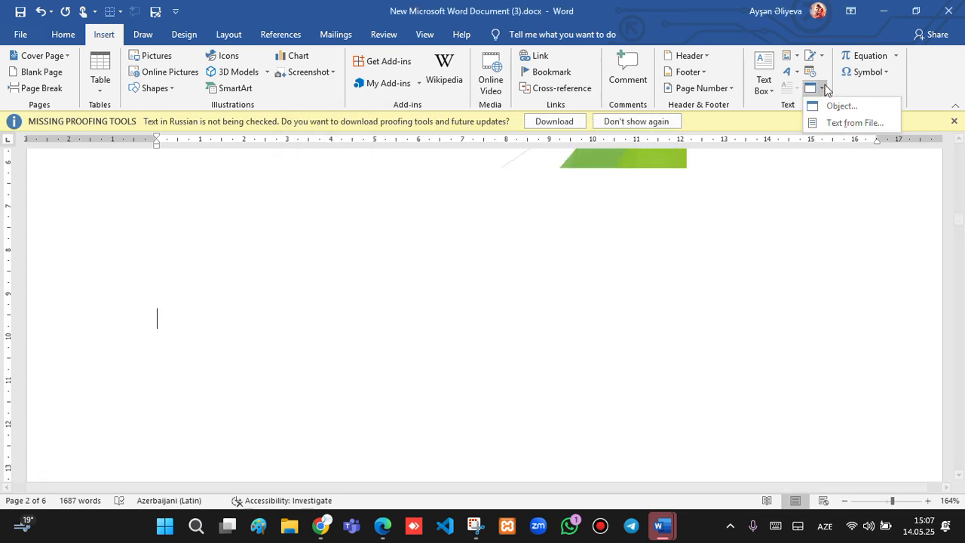
{"action": "left_click", "coordinate": [830, 122]}
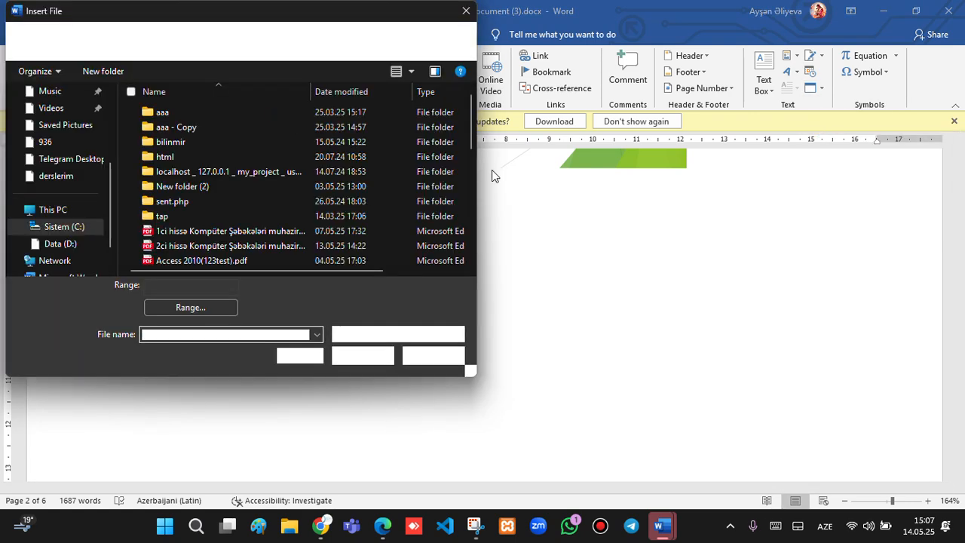
{"action": "left_click", "coordinate": [182, 232]}
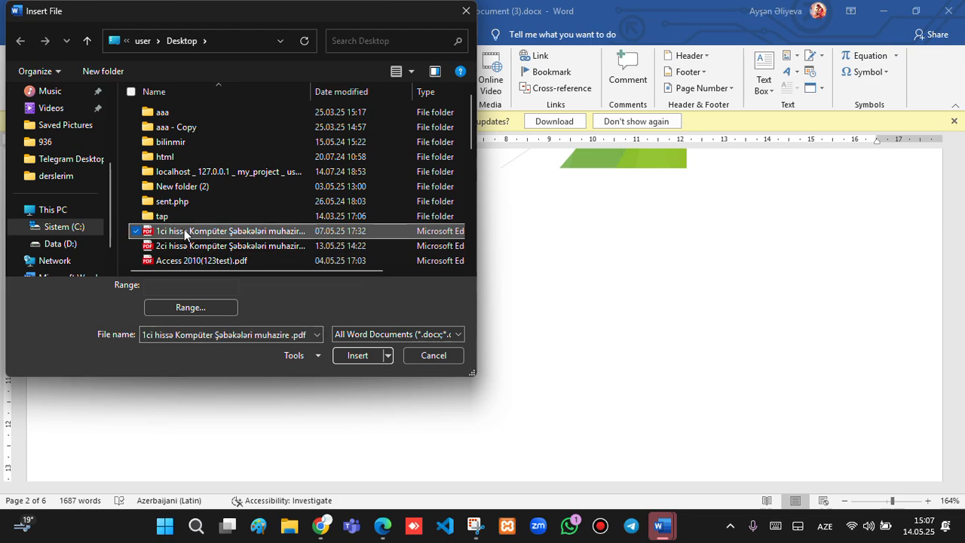
{"action": "left_click", "coordinate": [362, 354]}
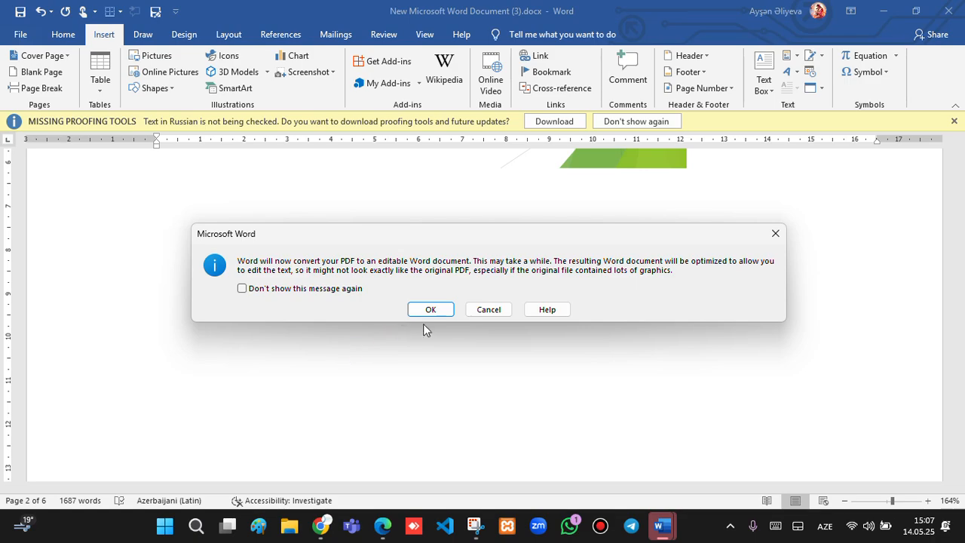
{"action": "left_click", "coordinate": [431, 310]}
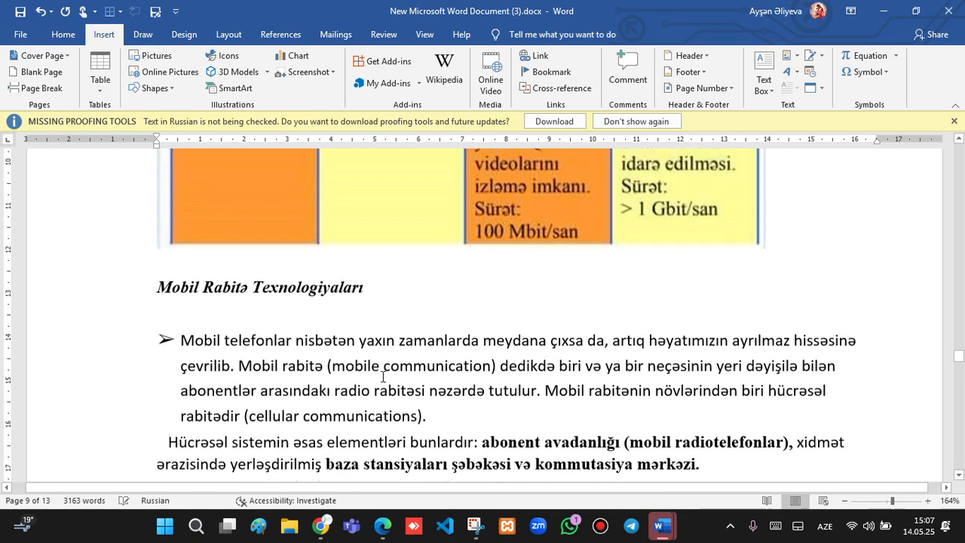
Look through the pages of text inserted from the PDF, going back toward their beginning
{"action": "scroll", "coordinate": [417, 390], "scroll_direction": "up", "scroll_amount": 15}
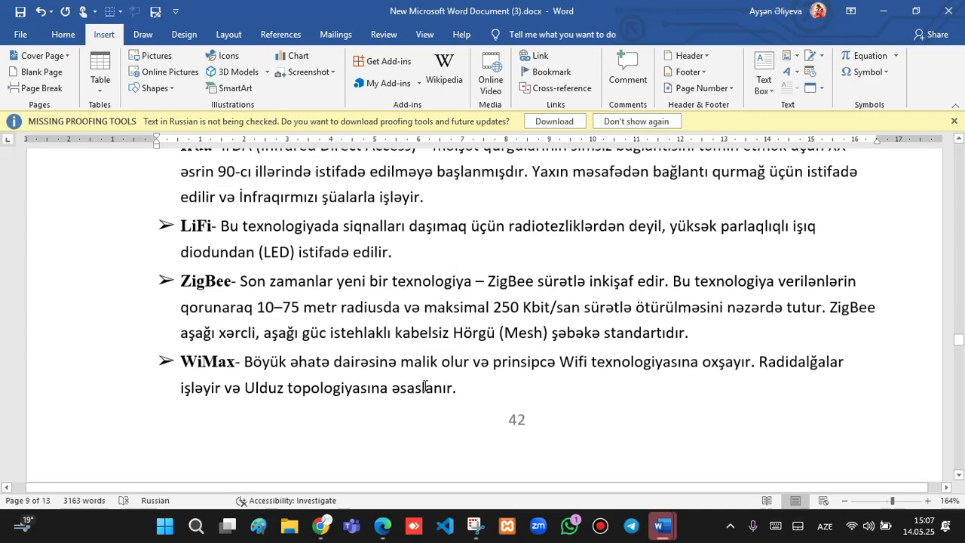
{"action": "scroll", "coordinate": [425, 385], "scroll_direction": "up", "scroll_amount": 15}
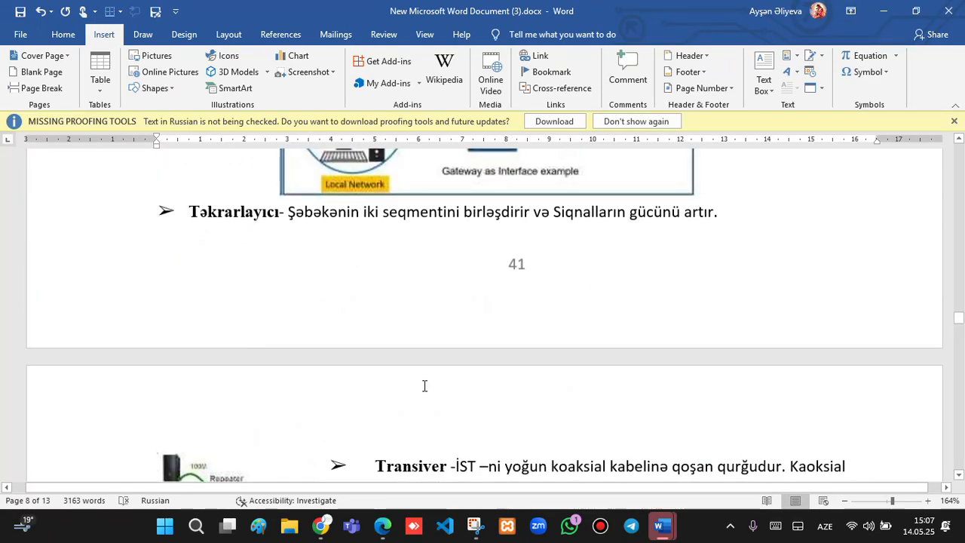
{"action": "scroll", "coordinate": [426, 386], "scroll_direction": "up", "scroll_amount": 15}
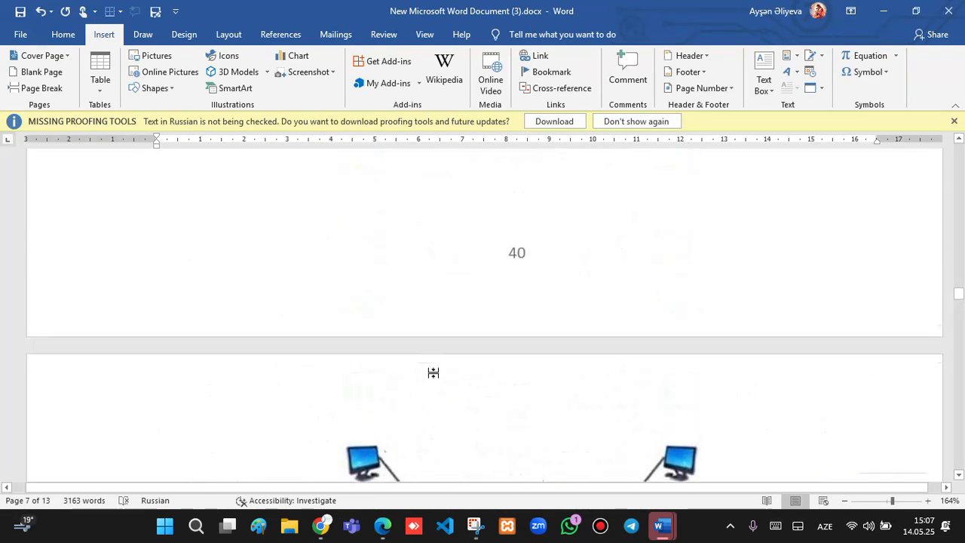
{"action": "scroll", "coordinate": [435, 378], "scroll_direction": "up", "scroll_amount": 15}
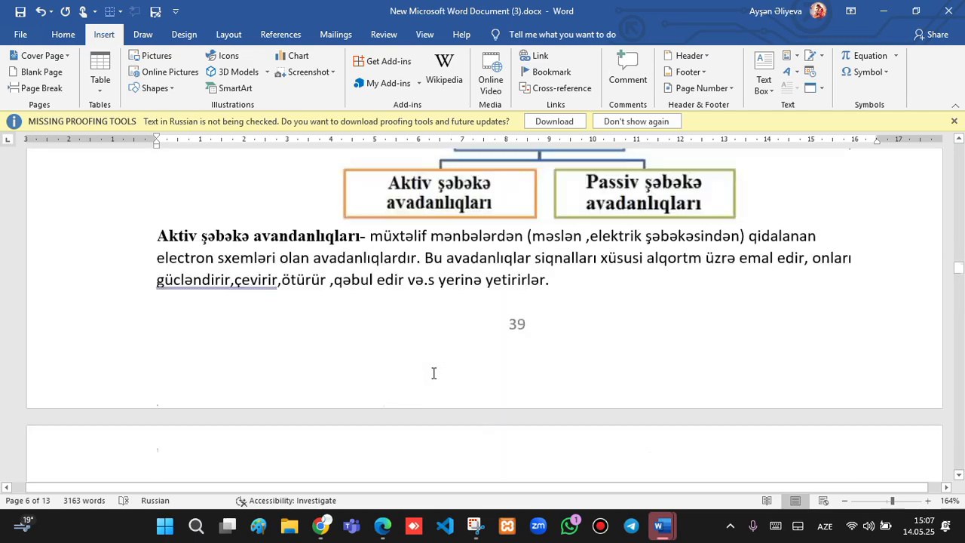
{"action": "scroll", "coordinate": [434, 373], "scroll_direction": "up", "scroll_amount": 15}
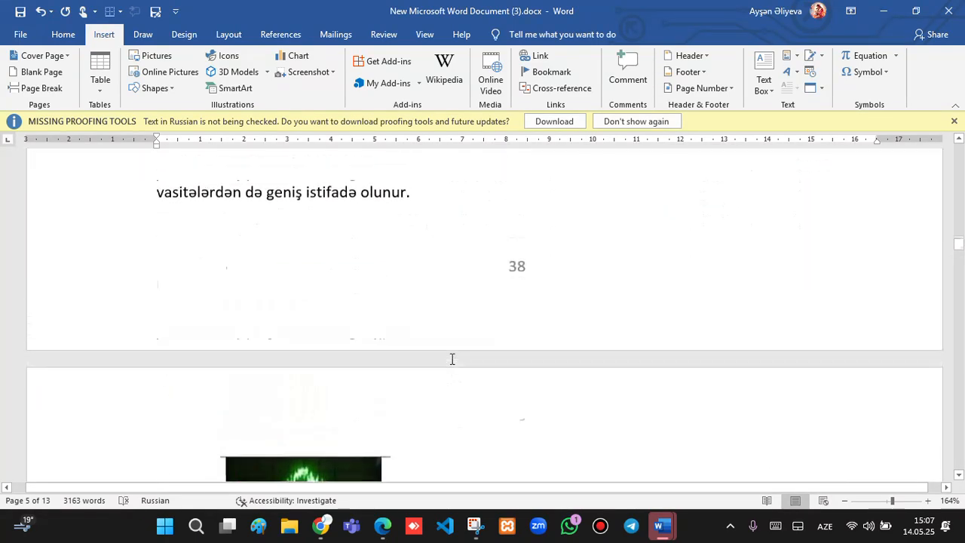
{"action": "scroll", "coordinate": [452, 359], "scroll_direction": "up", "scroll_amount": 15}
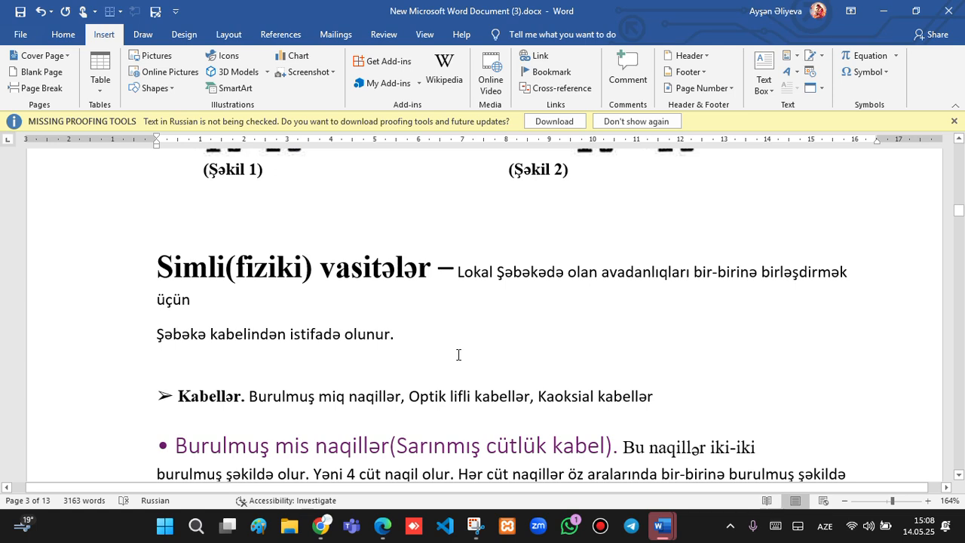
{"action": "scroll", "coordinate": [512, 340], "scroll_direction": "up", "scroll_amount": 5}
Try deleting the last characters of "peyk" in the "naqilsiz mühit" bullet, undo the deletion and return to the start of the inserted text
{"action": "left_click", "coordinate": [677, 291]}
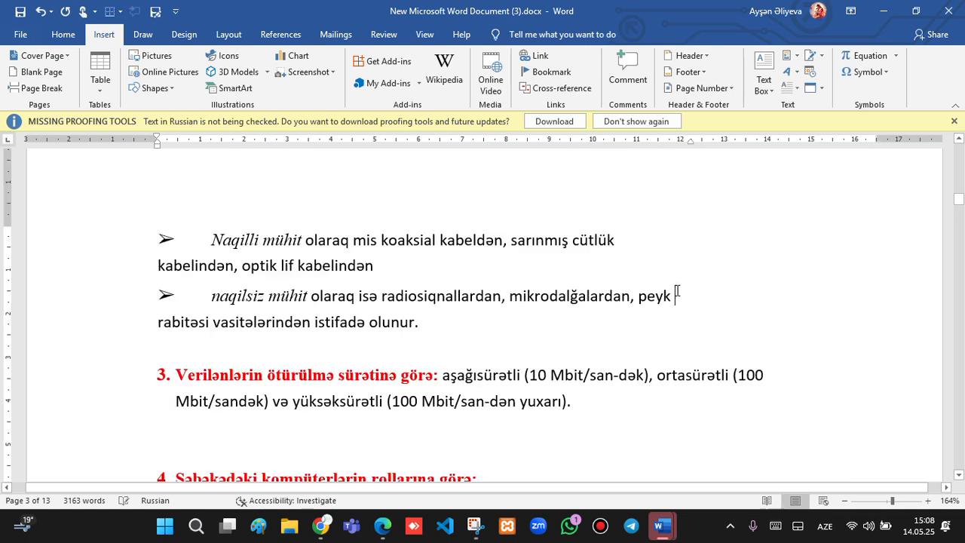
{"action": "key", "text": "BackSpace"}
{"action": "key", "text": "BackSpace"}
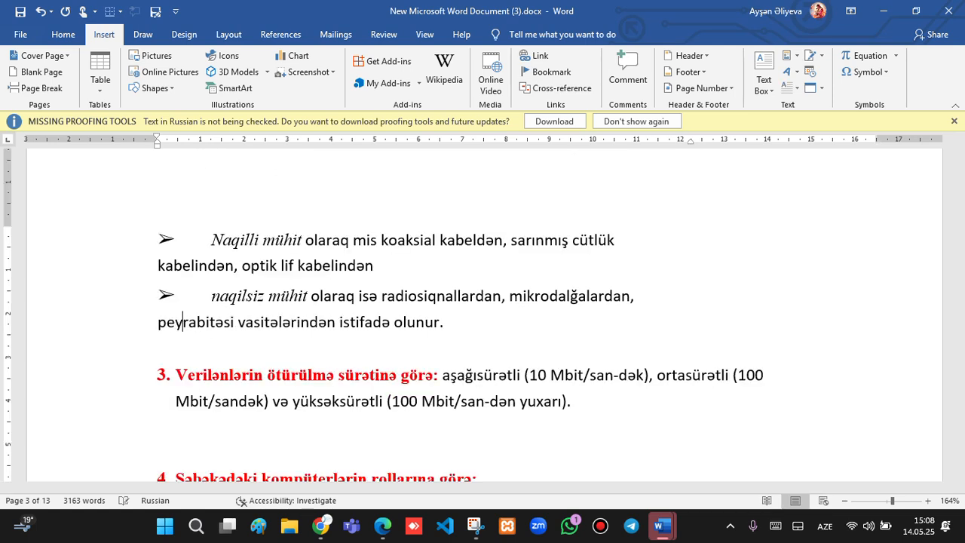
{"action": "key", "text": "ctrl+z"}
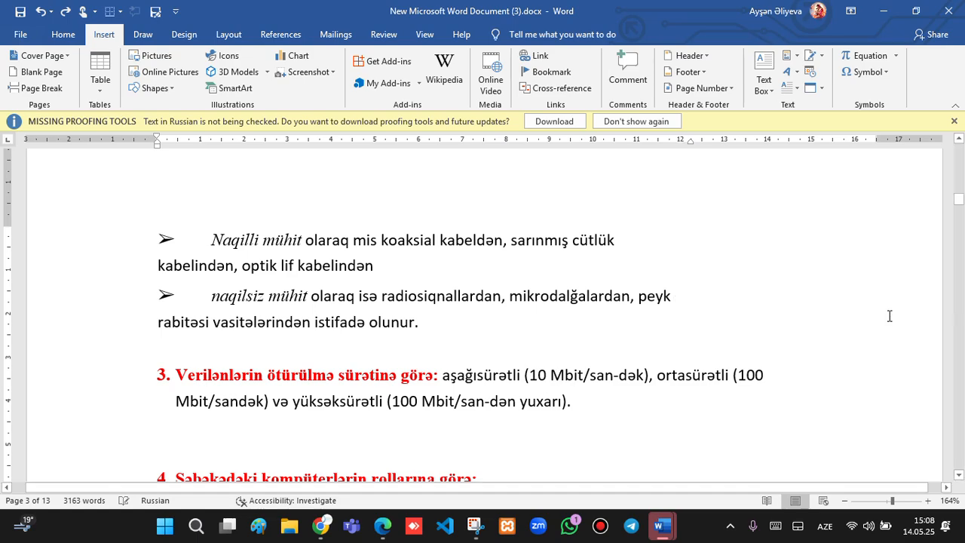
{"action": "scroll", "coordinate": [712, 313], "scroll_direction": "up", "scroll_amount": 15}
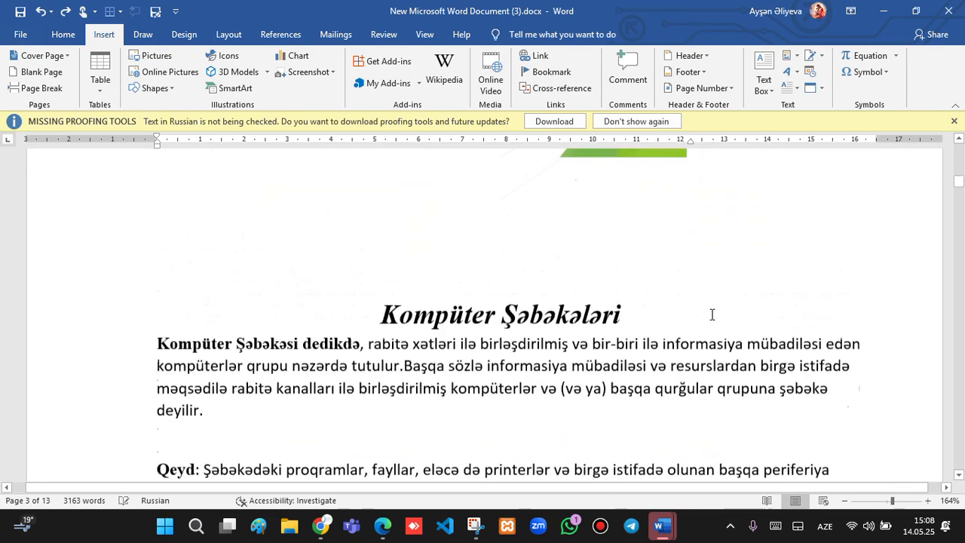
Undo the insertion of the PDF text and place the insertion point below the embedded slide
{"action": "scroll", "coordinate": [712, 313], "scroll_direction": "down", "scroll_amount": 3}
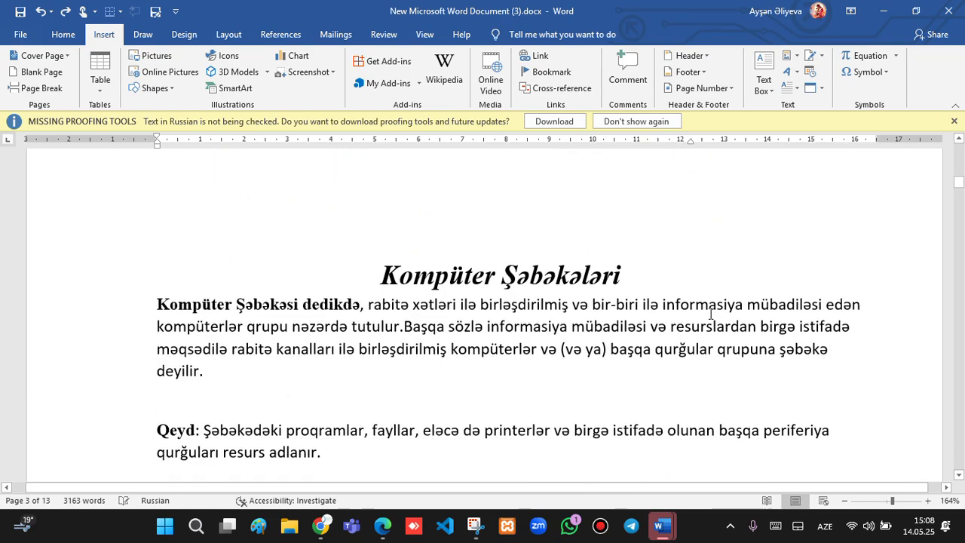
{"action": "scroll", "coordinate": [704, 304], "scroll_direction": "up", "scroll_amount": 2}
{"action": "scroll", "coordinate": [721, 304], "scroll_direction": "down", "scroll_amount": 7}
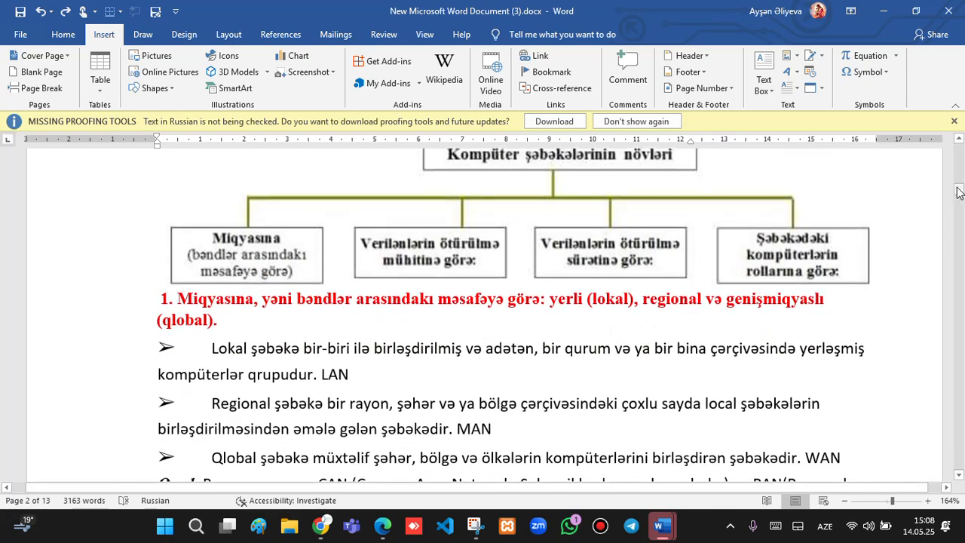
{"action": "left_click_drag", "start_coordinate": [959, 192], "coordinate": [958, 466]}
{"action": "scroll", "coordinate": [608, 329], "scroll_direction": "up", "scroll_amount": 2}
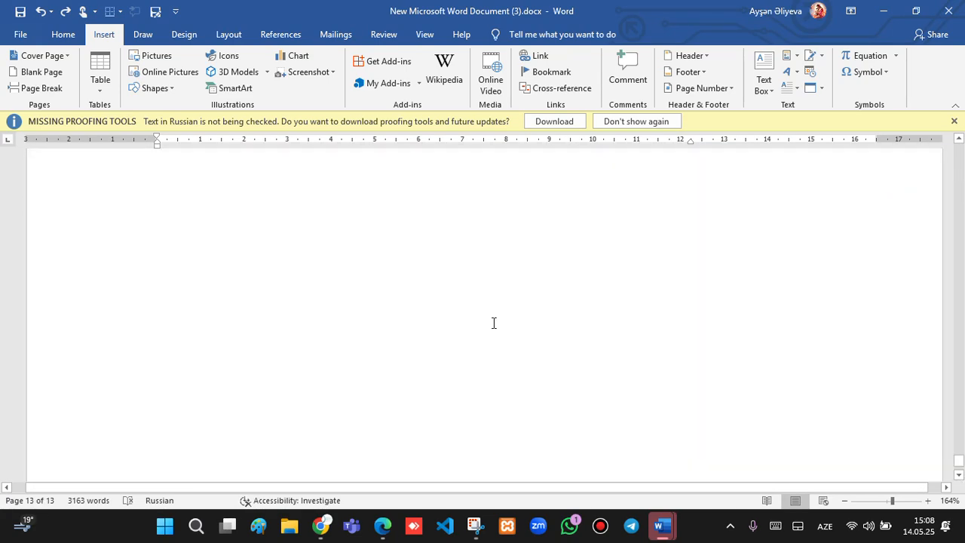
{"action": "key", "text": "ctrl+z"}
{"action": "scroll", "coordinate": [574, 335], "scroll_direction": "up", "scroll_amount": 6}
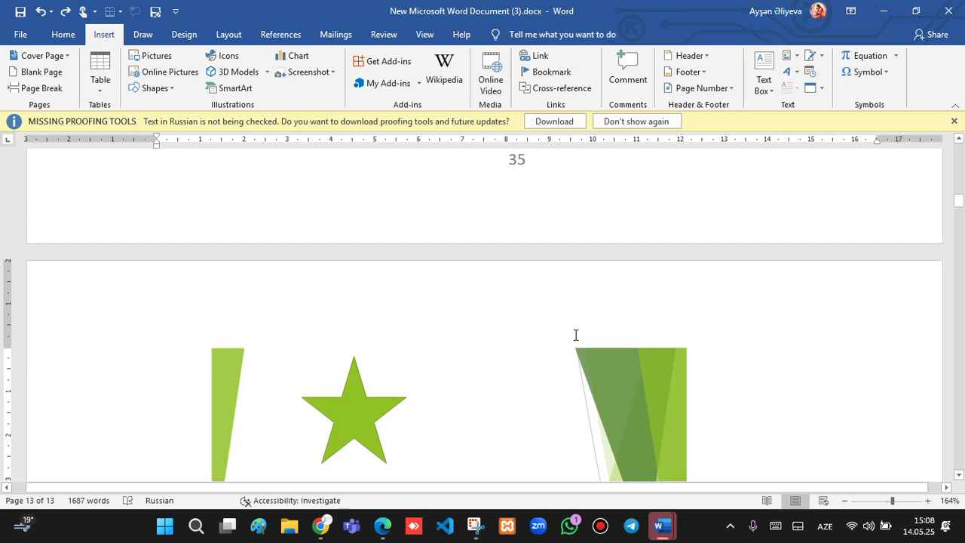
{"action": "scroll", "coordinate": [576, 335], "scroll_direction": "down", "scroll_amount": 5}
{"action": "left_click", "coordinate": [306, 369]}
{"action": "left_click", "coordinate": [287, 353]}
Examine the options for creating an object from a file, browsing drives D: and C:, and leave without inserting anything
{"action": "left_click", "coordinate": [810, 89]}
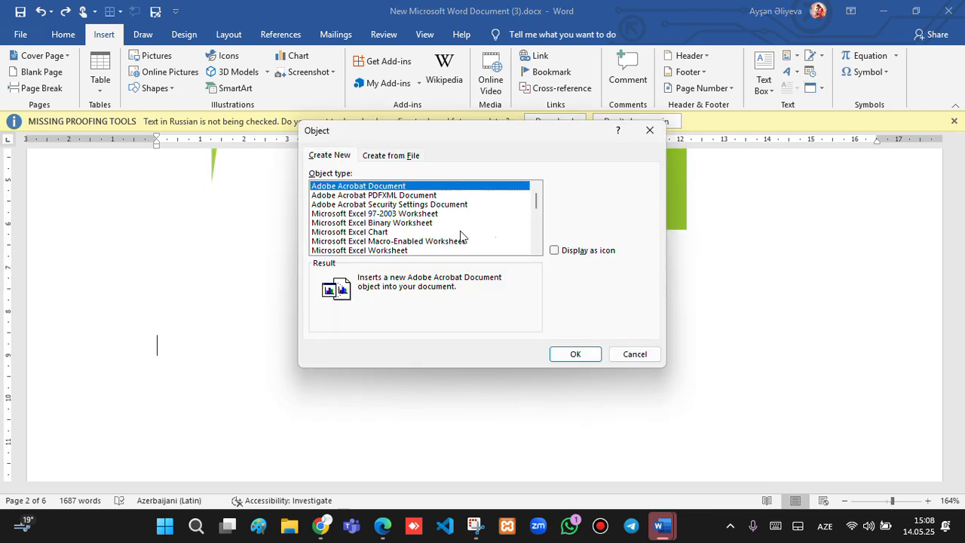
{"action": "left_click", "coordinate": [386, 156]}
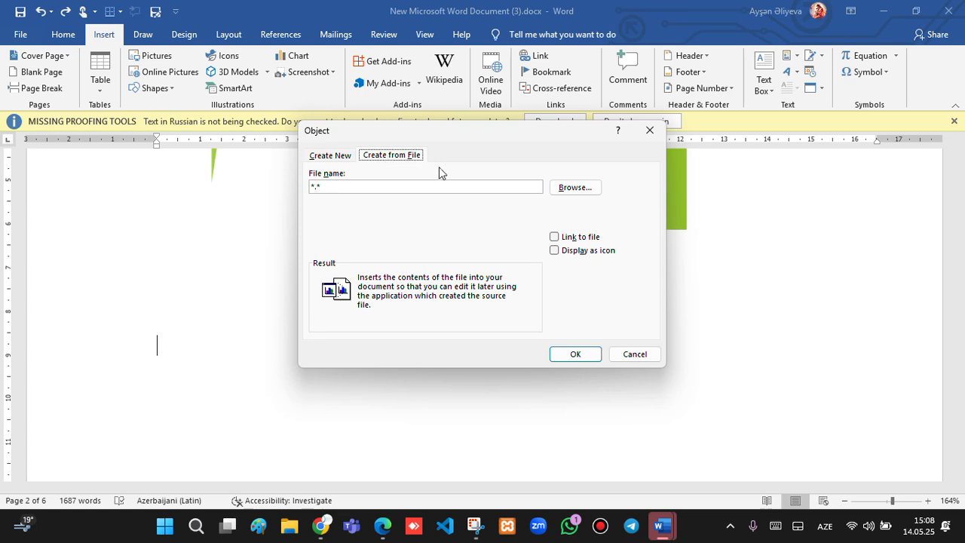
{"action": "left_click", "coordinate": [435, 187]}
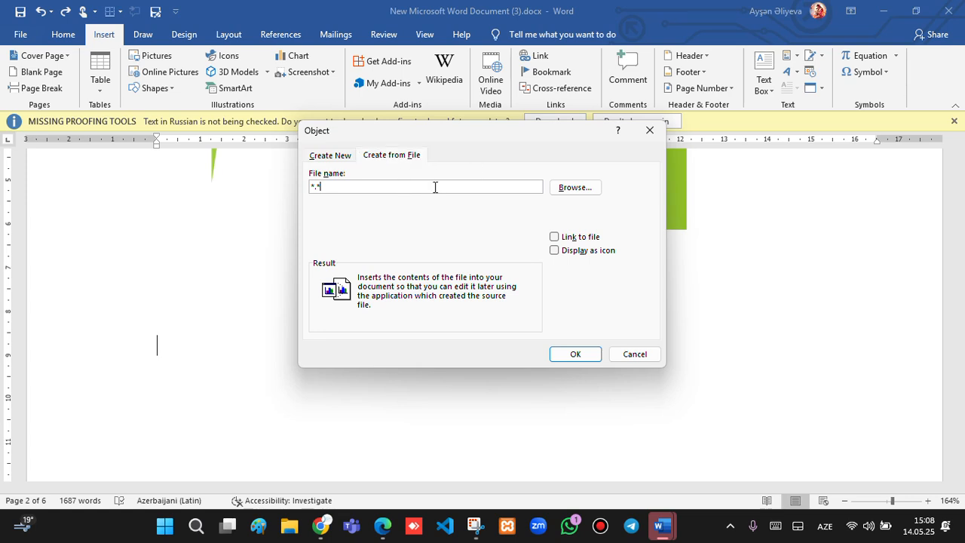
{"action": "left_click", "coordinate": [582, 191]}
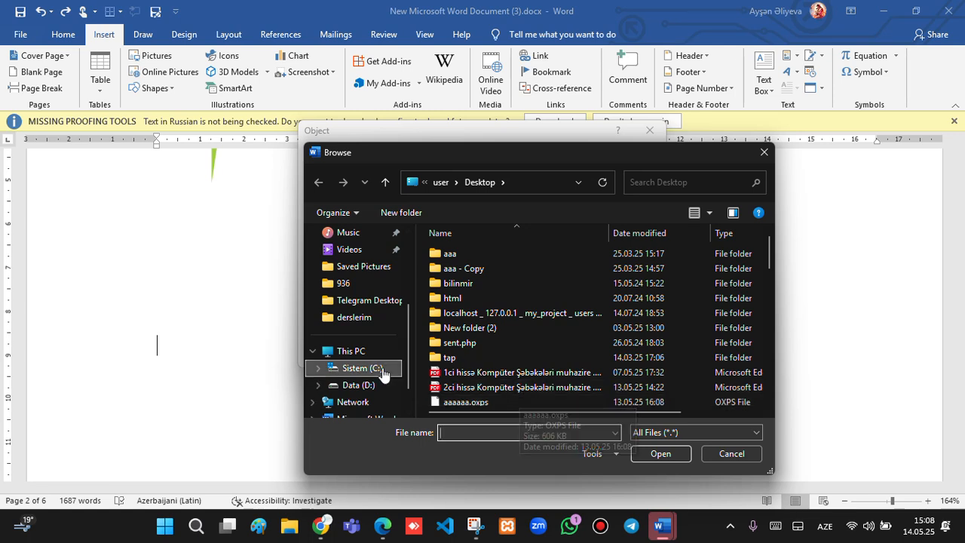
{"action": "left_click", "coordinate": [363, 384]}
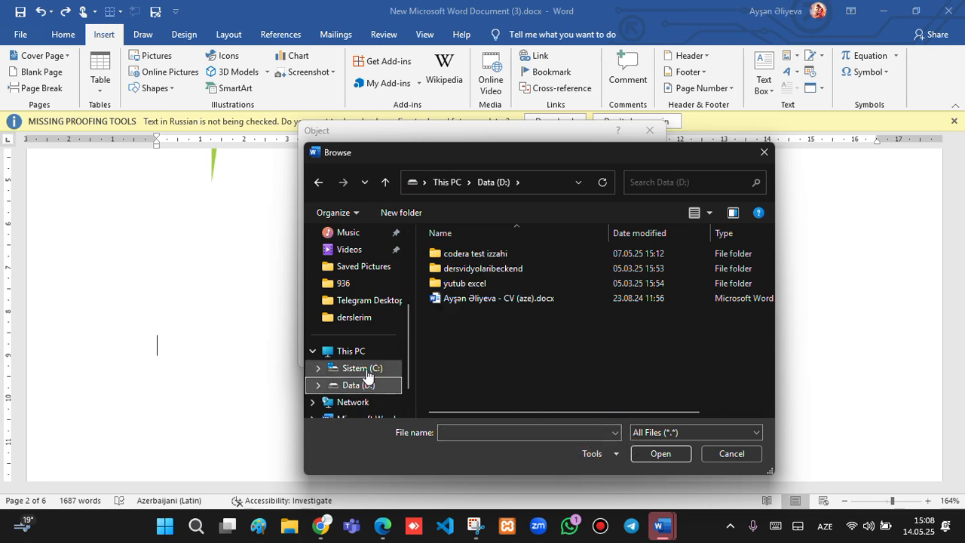
{"action": "left_click", "coordinate": [368, 368]}
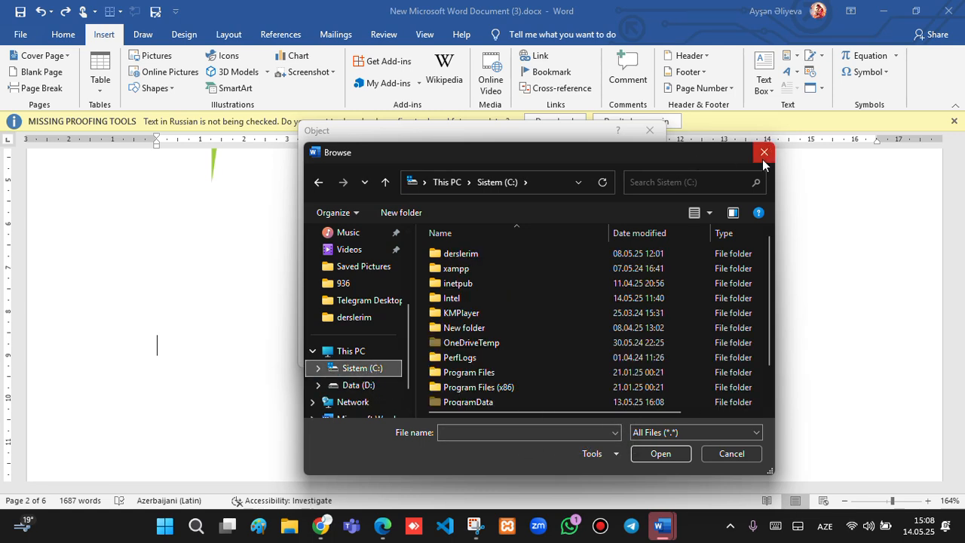
{"action": "left_click", "coordinate": [764, 152]}
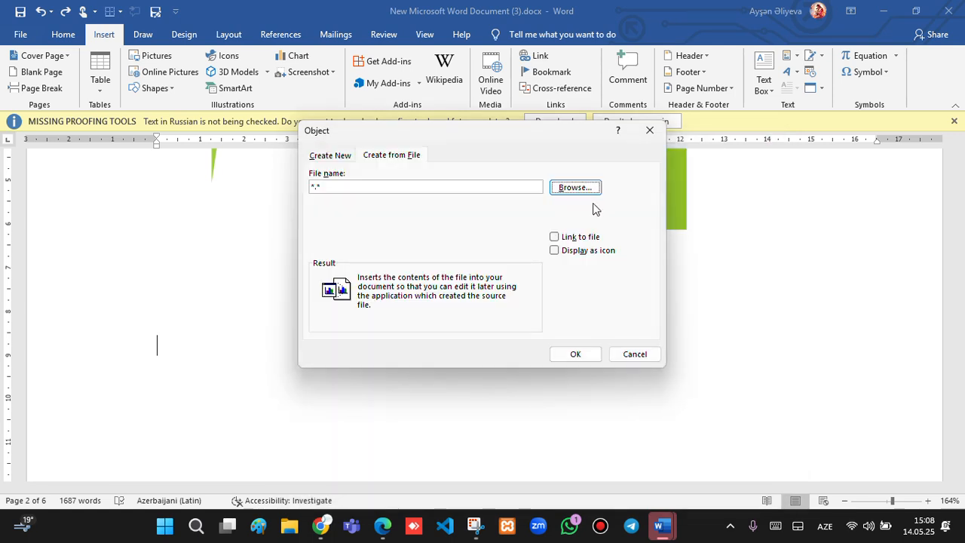
{"action": "left_click", "coordinate": [653, 134]}
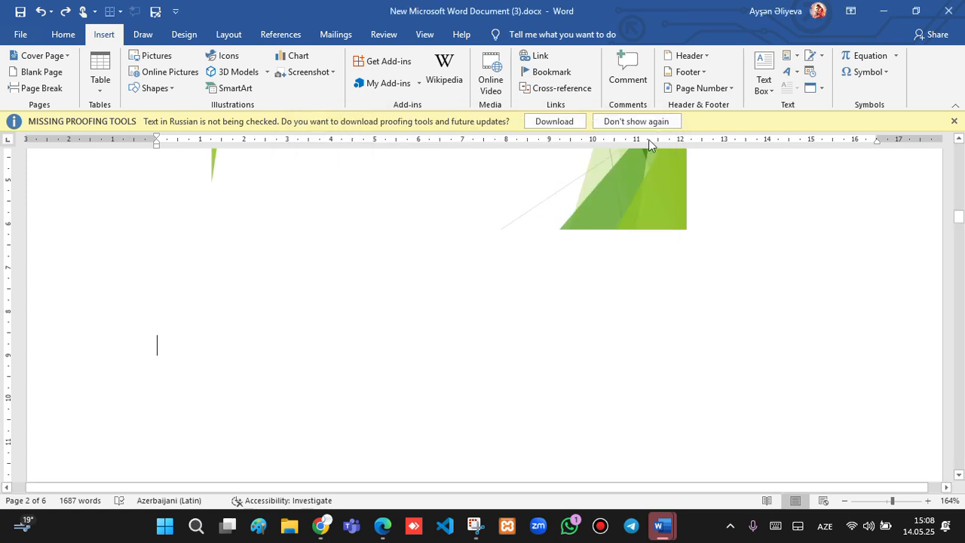
Insert an equation with the stacked fraction 2 over 4 below the slide and align it left
{"action": "left_click", "coordinate": [872, 57]}
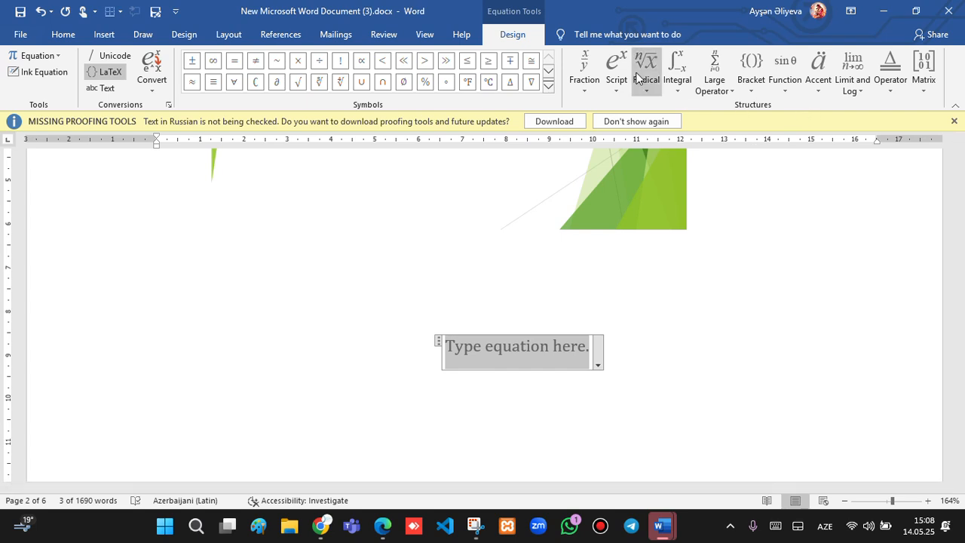
{"action": "left_click", "coordinate": [587, 67]}
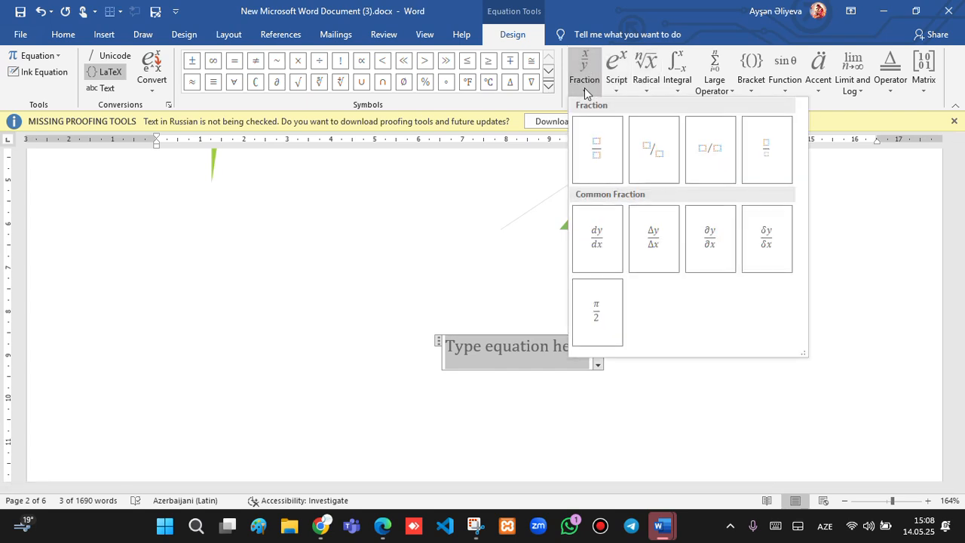
{"action": "left_click", "coordinate": [605, 143]}
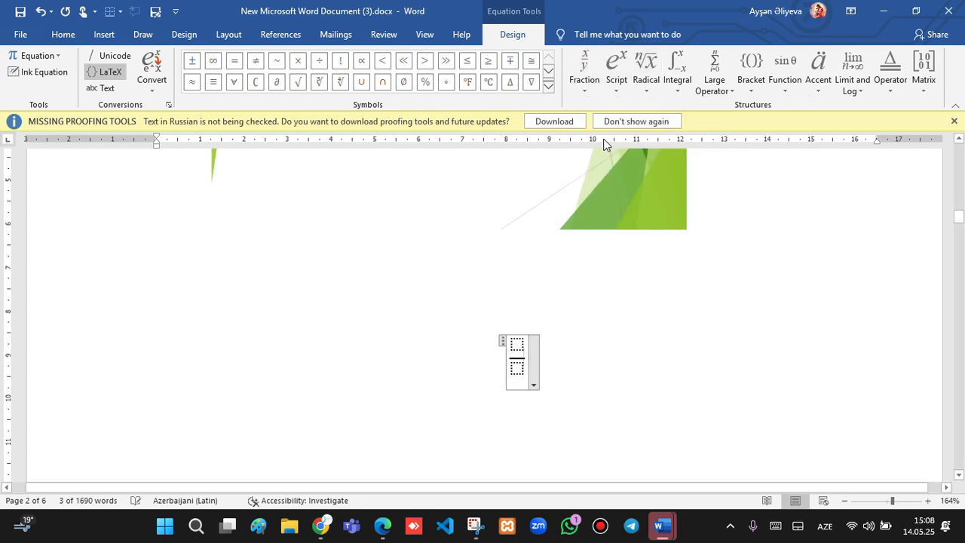
{"action": "left_click", "coordinate": [514, 343]}
{"action": "type", "text": "2"}
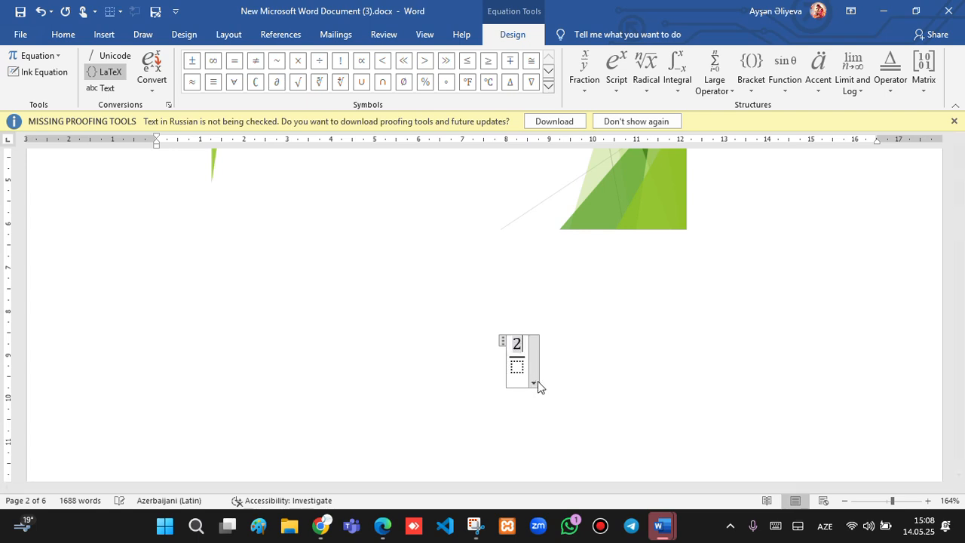
{"action": "left_click", "coordinate": [525, 373]}
{"action": "type", "text": "4"}
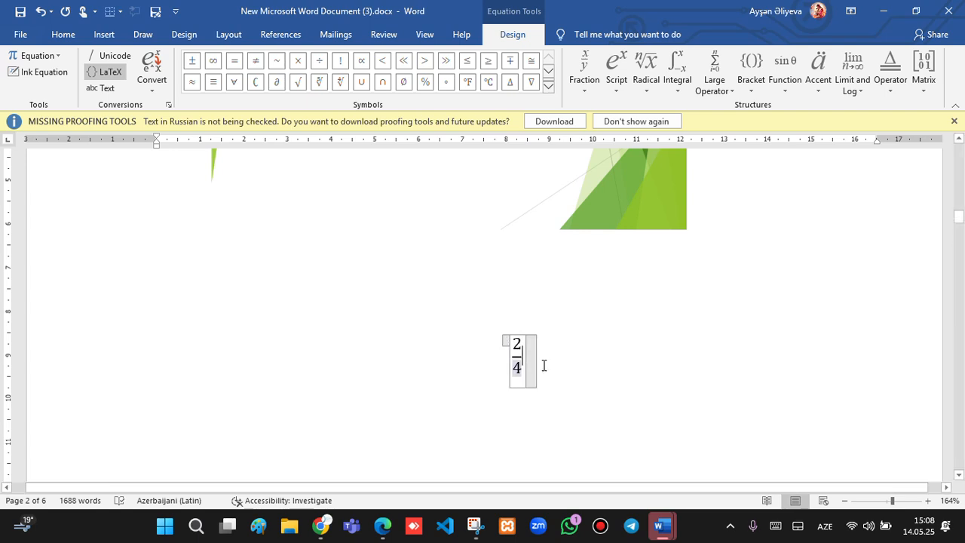
{"action": "left_click", "coordinate": [581, 349]}
{"action": "key", "text": "ctrl+l"}
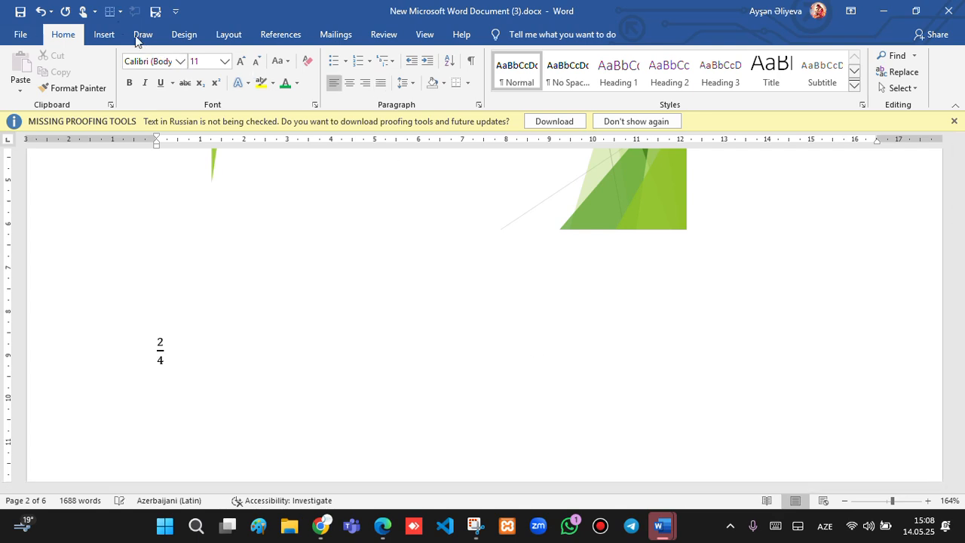
Insert a second equation after the fraction containing the square root of 25
{"action": "left_click", "coordinate": [104, 34]}
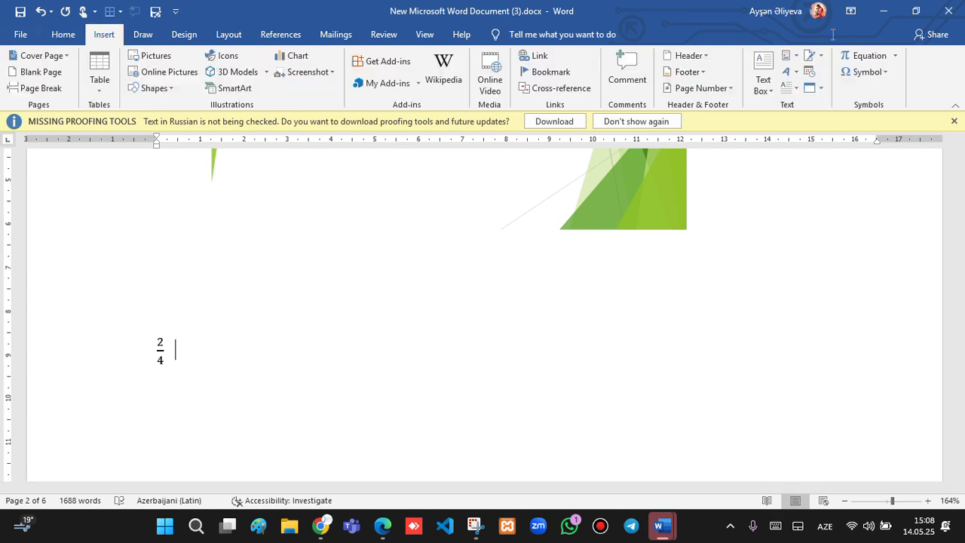
{"action": "left_click", "coordinate": [867, 56]}
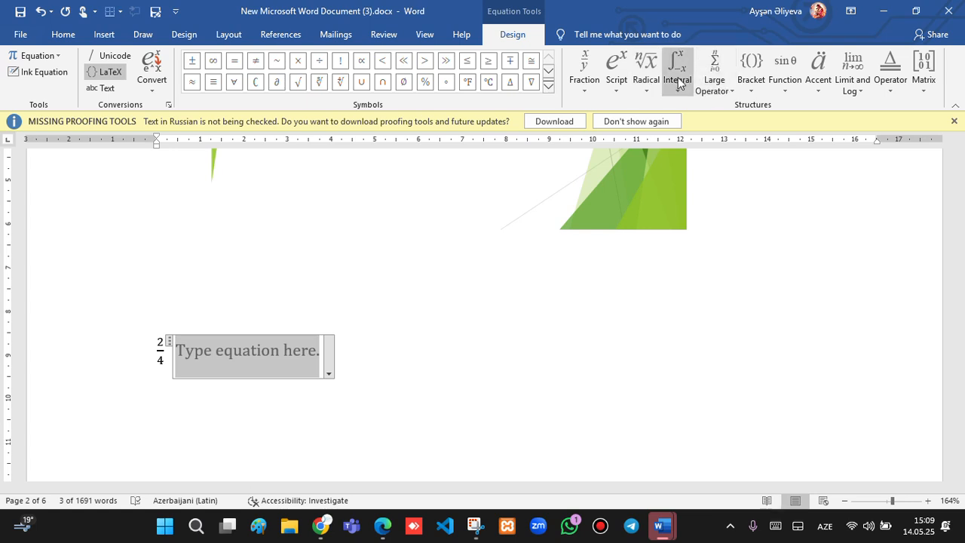
{"action": "left_click", "coordinate": [644, 66]}
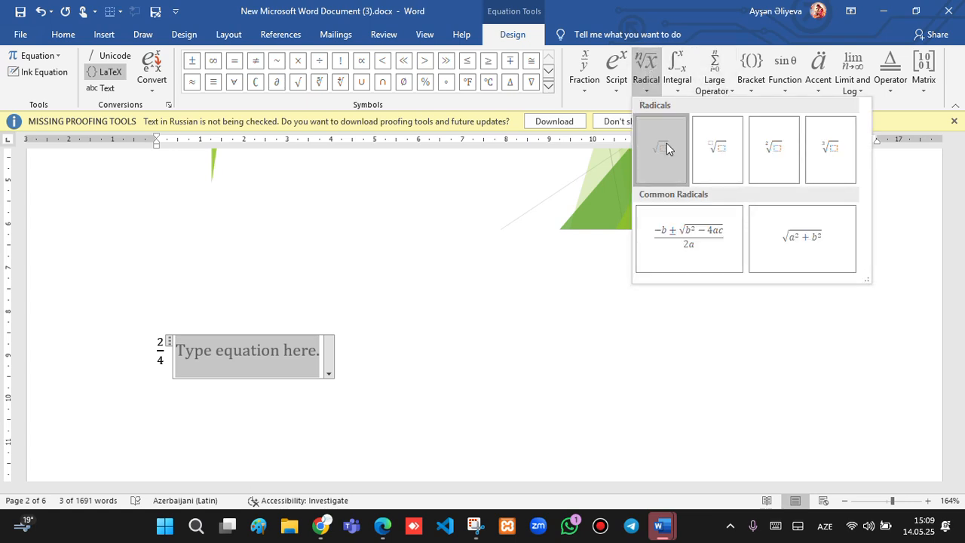
{"action": "left_click", "coordinate": [666, 148]}
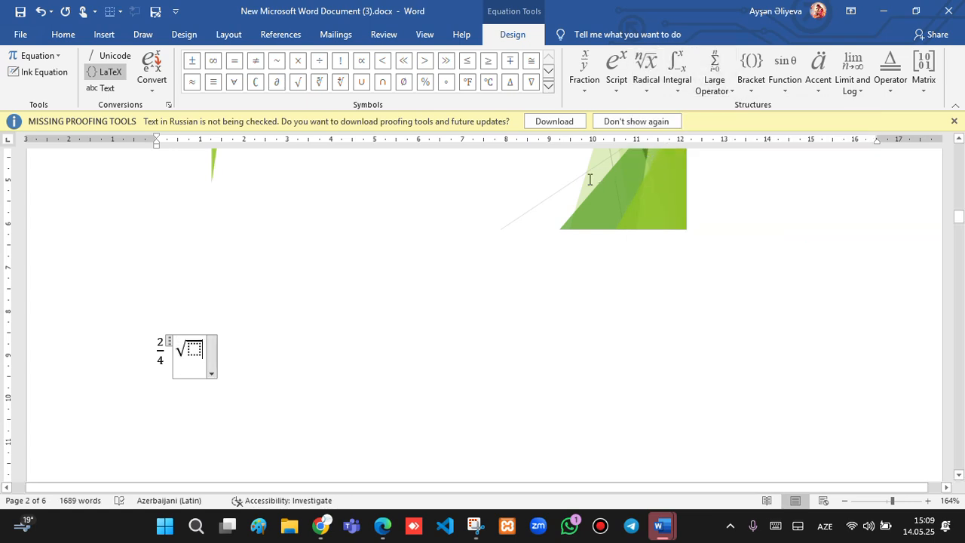
{"action": "left_click", "coordinate": [195, 350]}
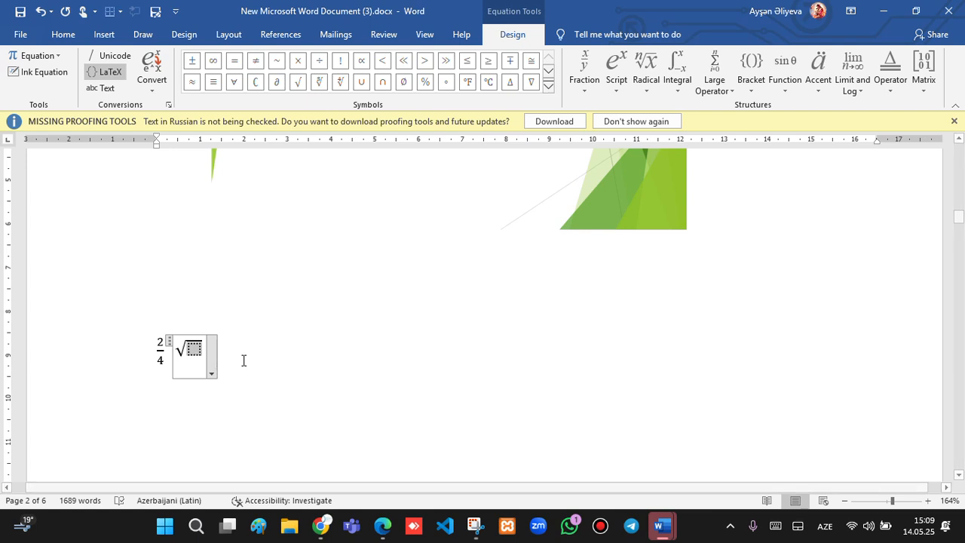
{"action": "type", "text": "25"}
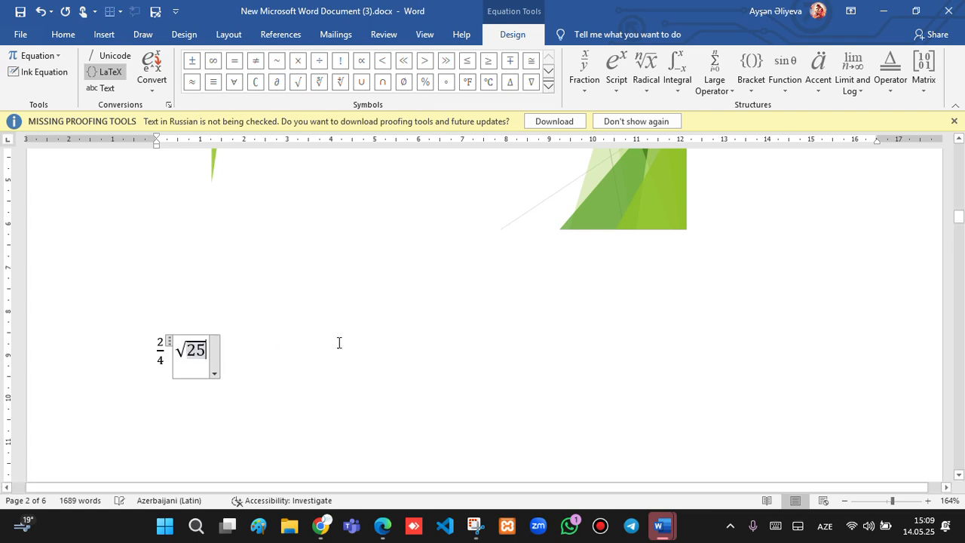
{"action": "left_click", "coordinate": [337, 353]}
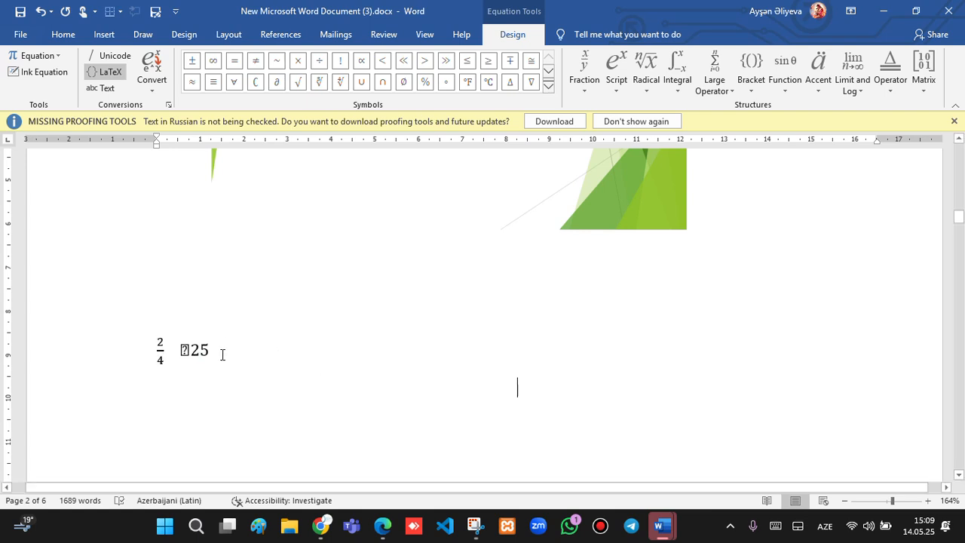
Inspect the root sign and digits of the square-root equation and check the available radical structures
{"action": "left_click", "coordinate": [184, 350]}
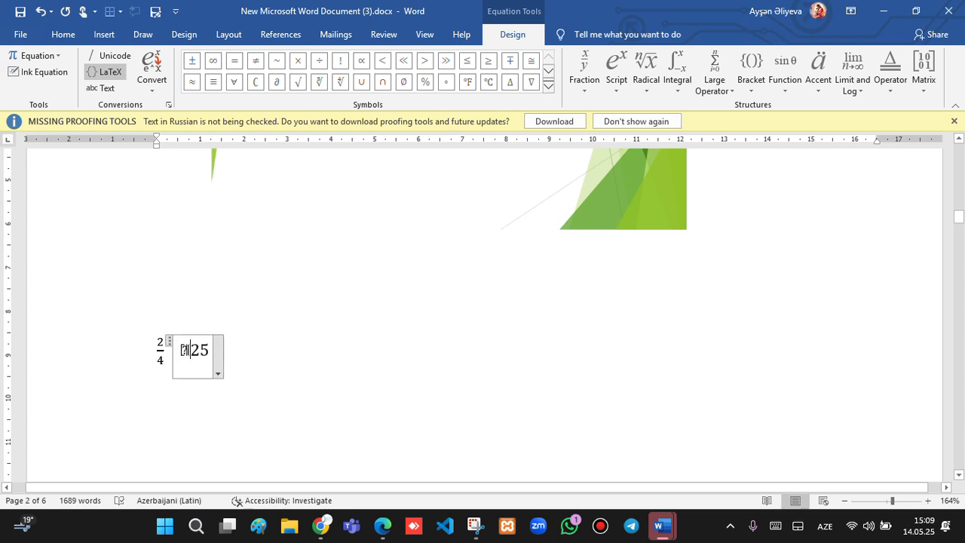
{"action": "left_click_drag", "start_coordinate": [186, 350], "coordinate": [212, 351]}
{"action": "left_click", "coordinate": [248, 352]}
{"action": "left_click", "coordinate": [201, 350]}
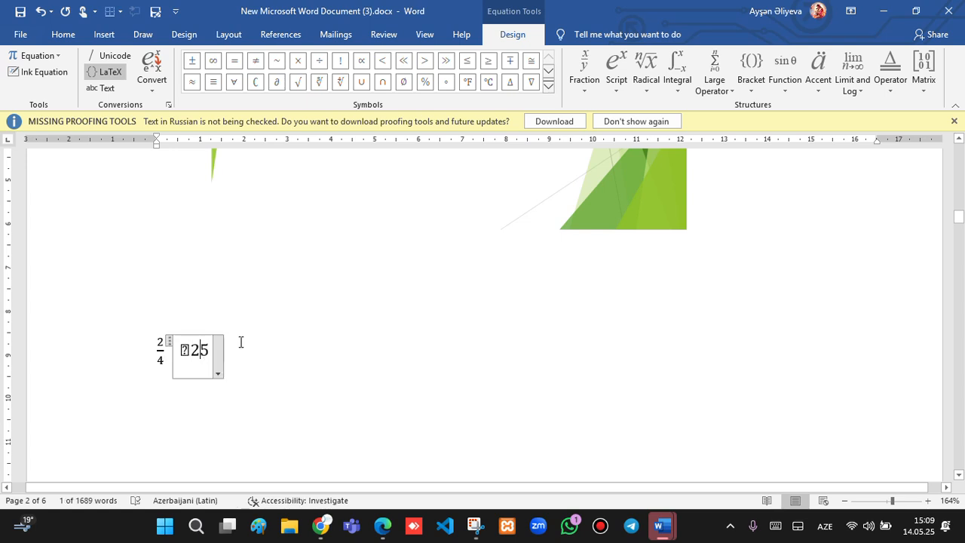
{"action": "left_click", "coordinate": [646, 70]}
{"action": "left_click", "coordinate": [225, 356]}
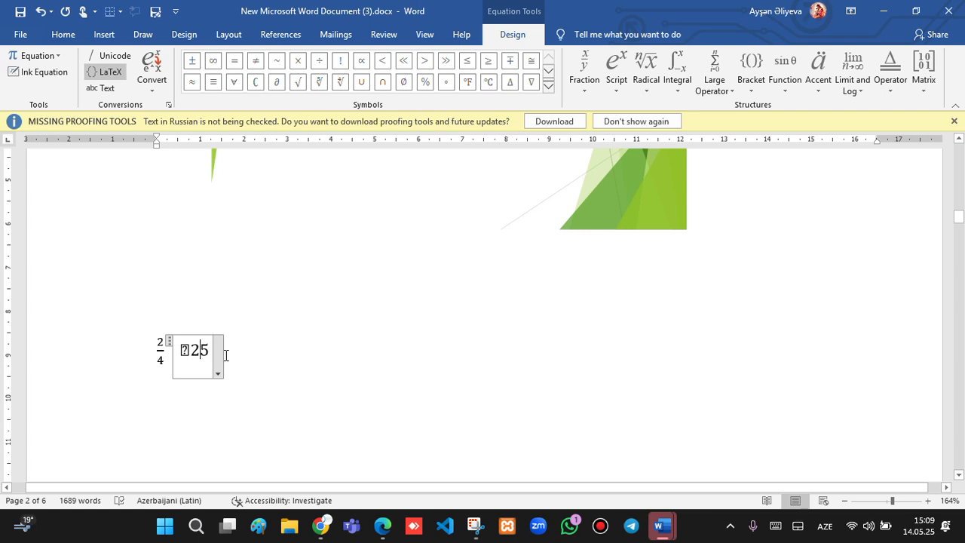
Insert the copyright sign © after the square-root equation from the recently used symbols
{"action": "left_click", "coordinate": [239, 346]}
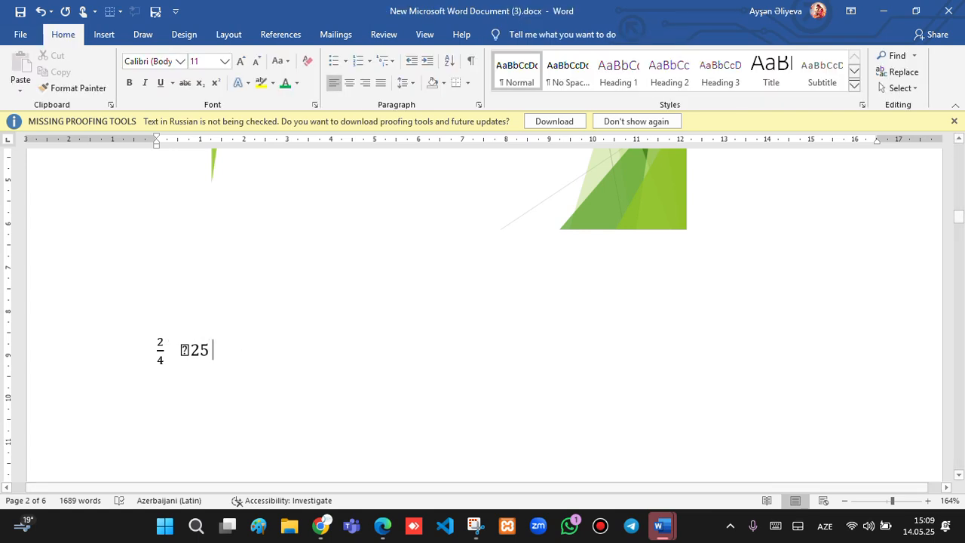
{"action": "left_click", "coordinate": [106, 39]}
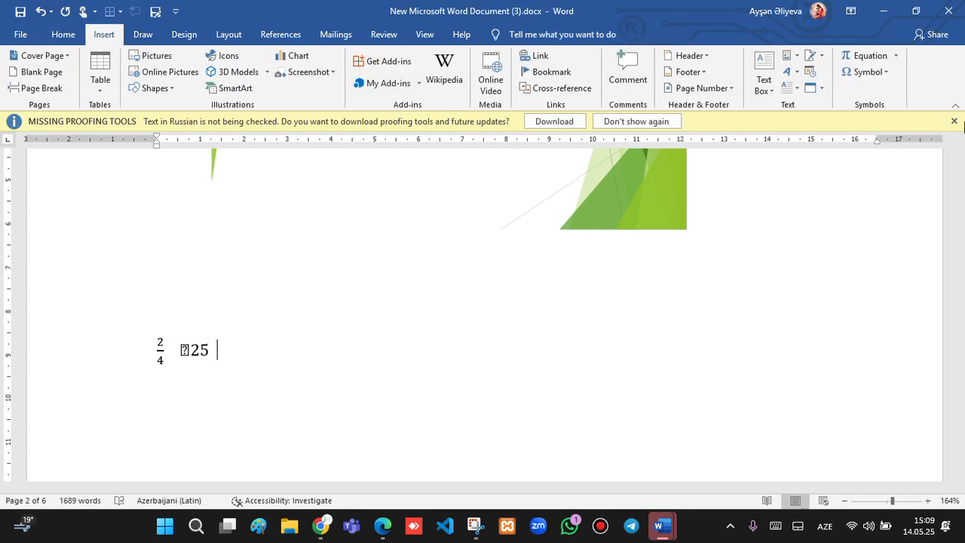
{"action": "left_click", "coordinate": [883, 72]}
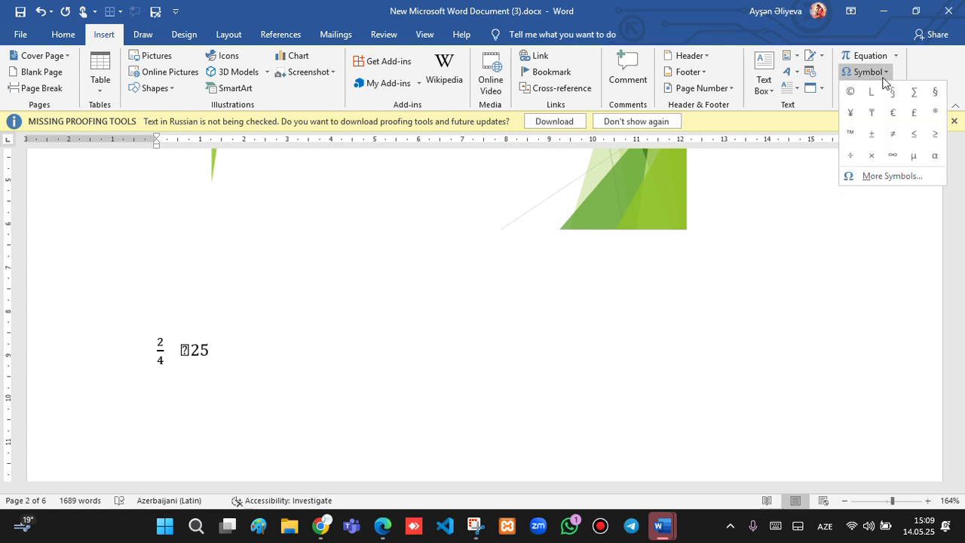
{"action": "left_click", "coordinate": [885, 178]}
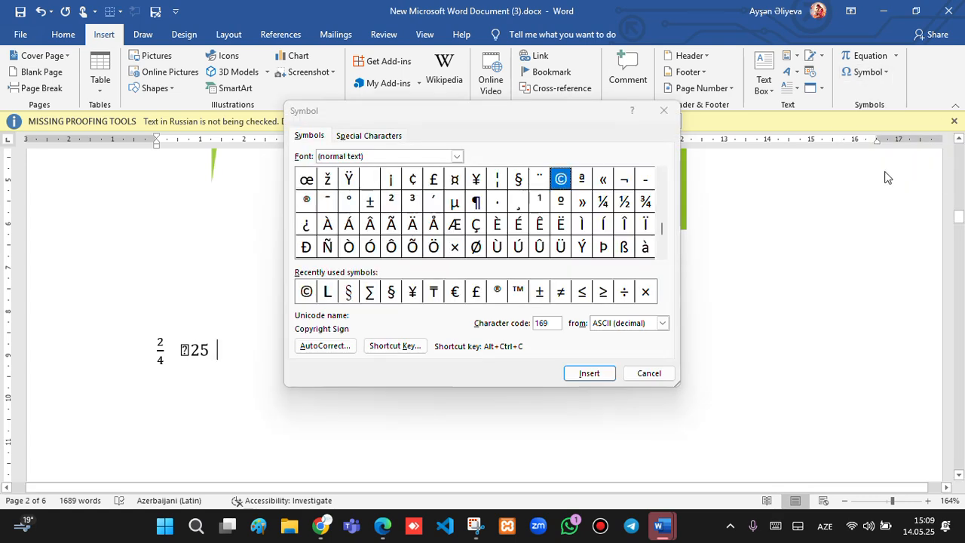
{"action": "left_click", "coordinate": [306, 293]}
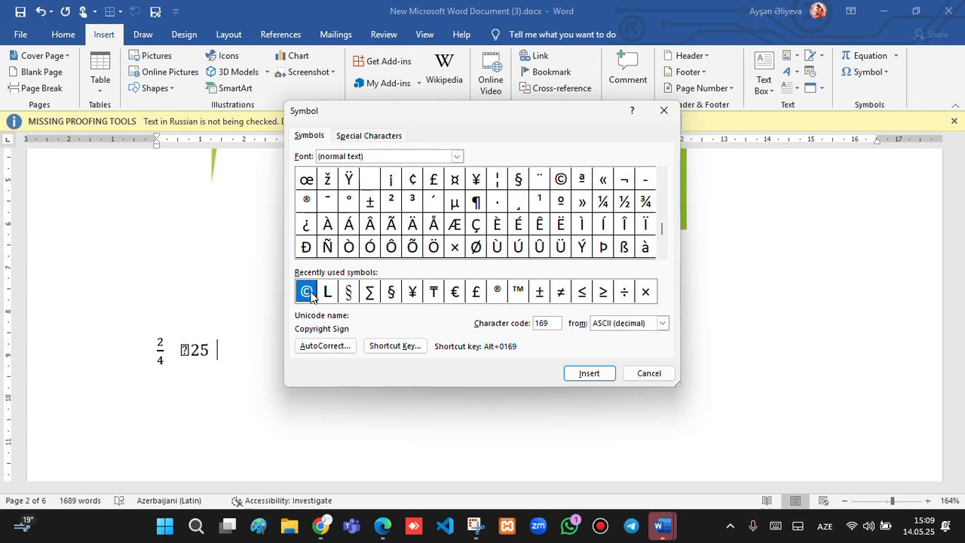
{"action": "left_click", "coordinate": [582, 375]}
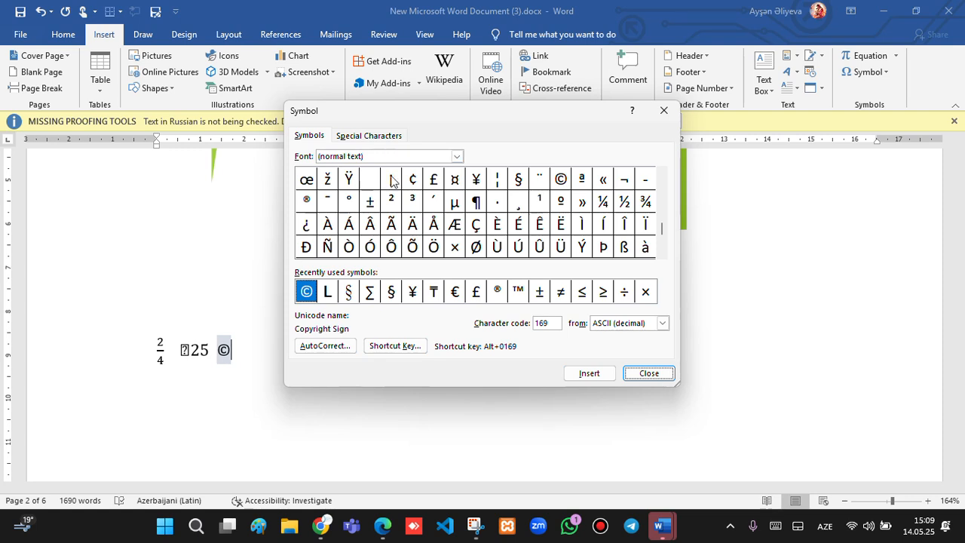
Insert the pilcrow sign ¶ in the Arial Black font after the copyright sign and close the symbol selection
{"action": "left_click", "coordinate": [458, 156]}
{"action": "left_click", "coordinate": [427, 208]}
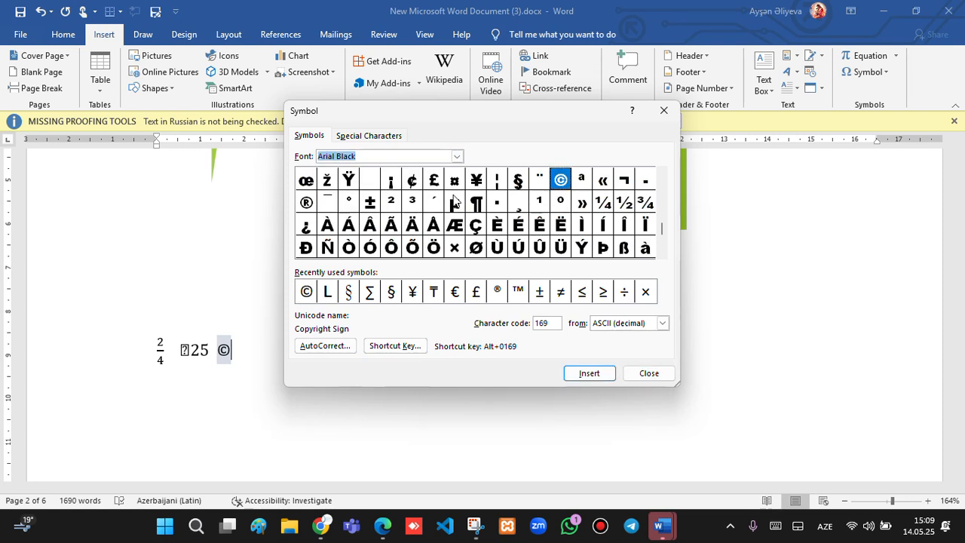
{"action": "left_click", "coordinate": [476, 202]}
{"action": "left_click", "coordinate": [590, 373]}
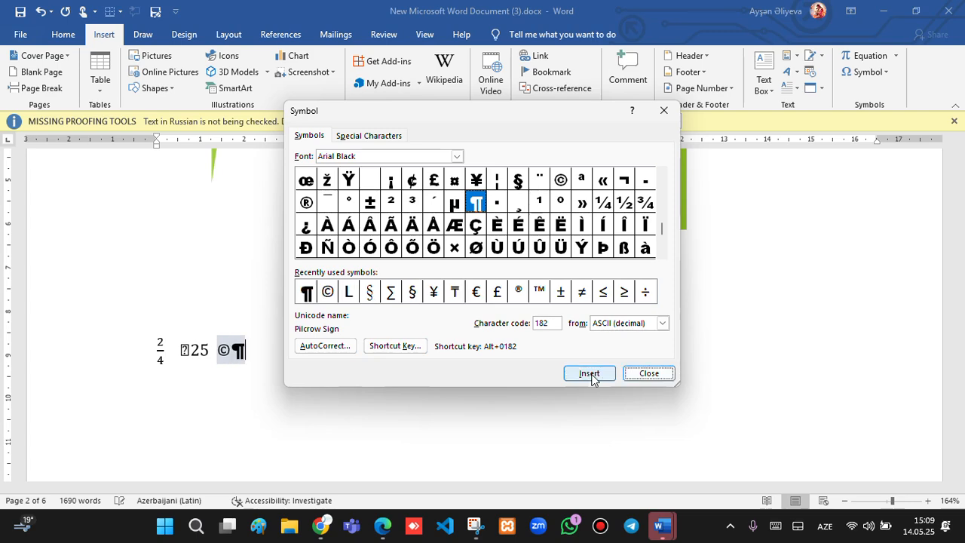
{"action": "left_click", "coordinate": [264, 357]}
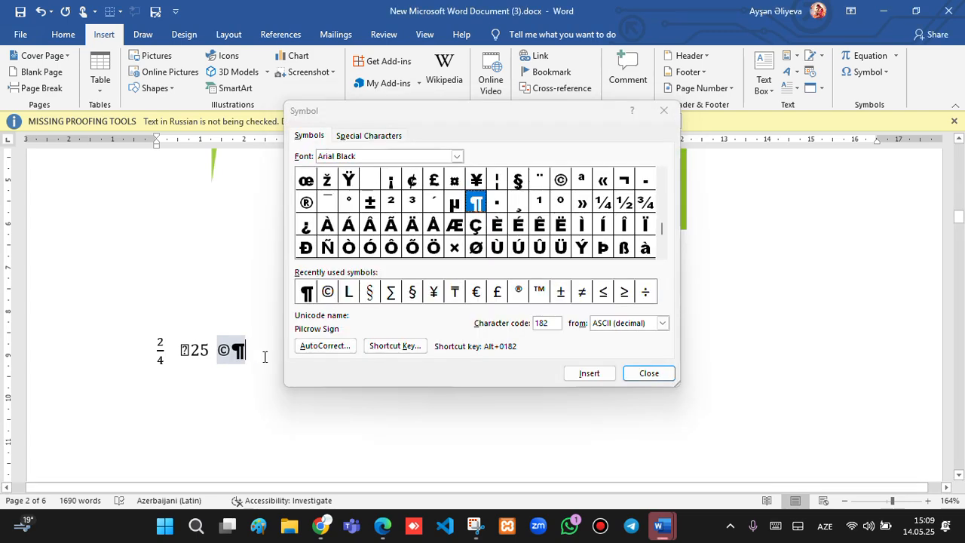
{"action": "left_click", "coordinate": [663, 112]}
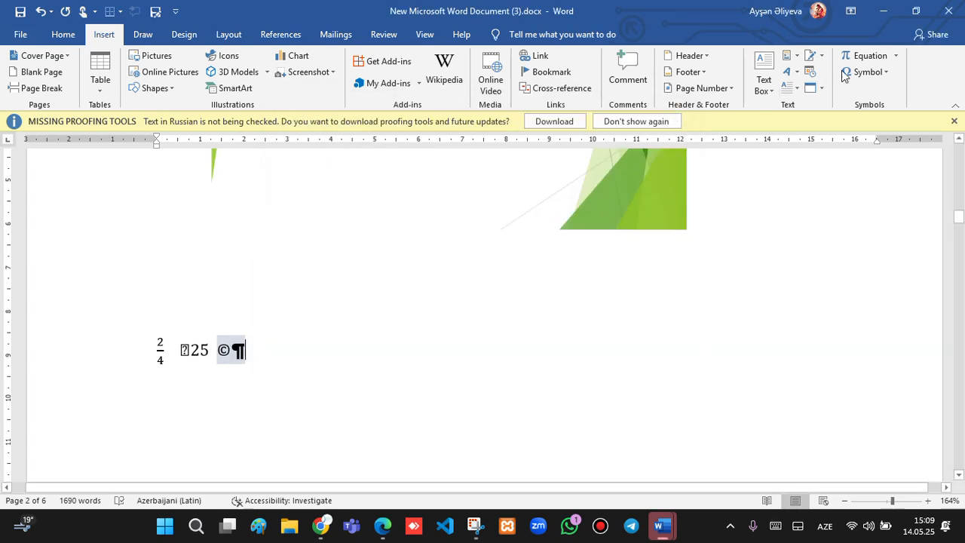
Insert a new empty equation after the pilcrow sign
{"action": "left_click", "coordinate": [879, 59]}
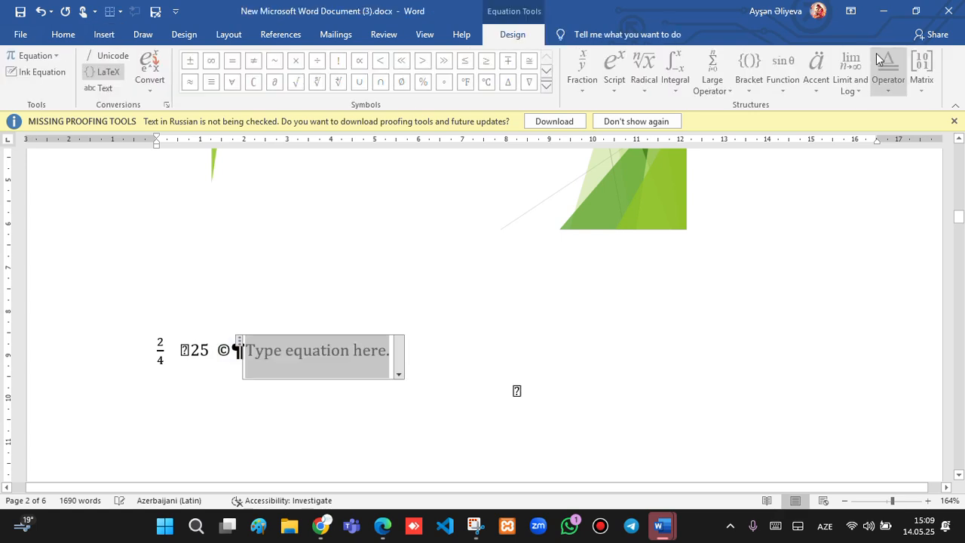